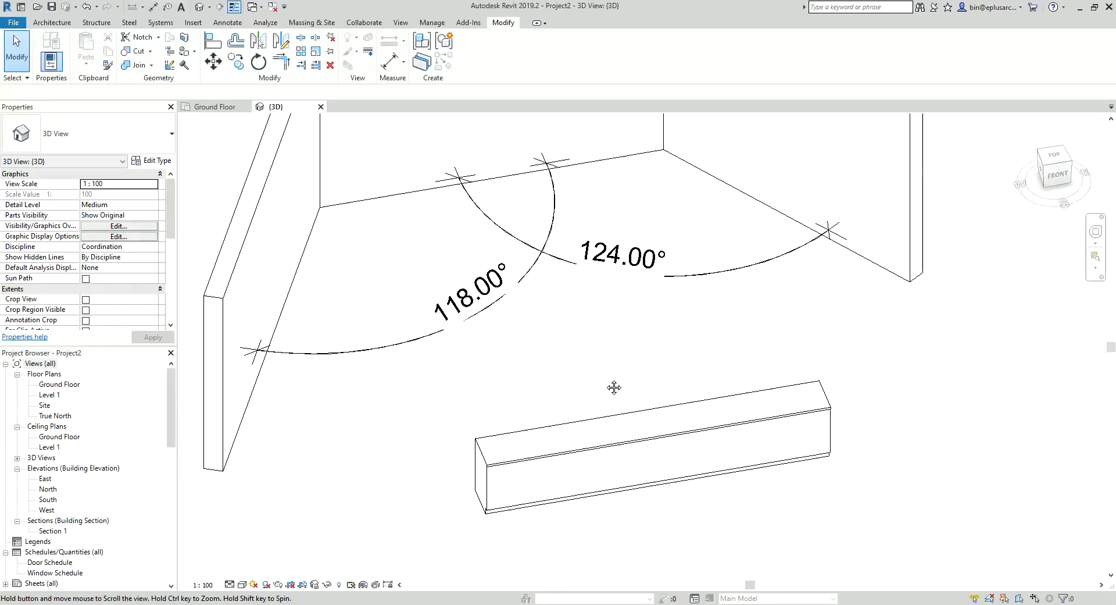
- Use Create Similar to place another 003 Joinery cabinet along the back wall, corner to corner
middle_drag(612, 455, 602, 423)
click(622, 433)
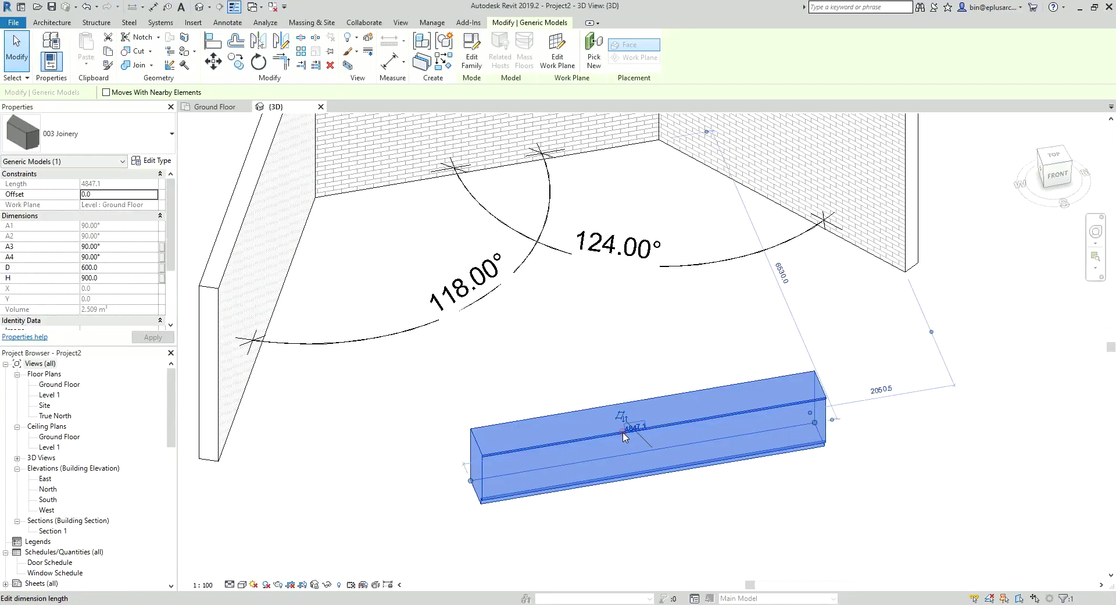
click(443, 60)
middle_drag(436, 212, 461, 339)
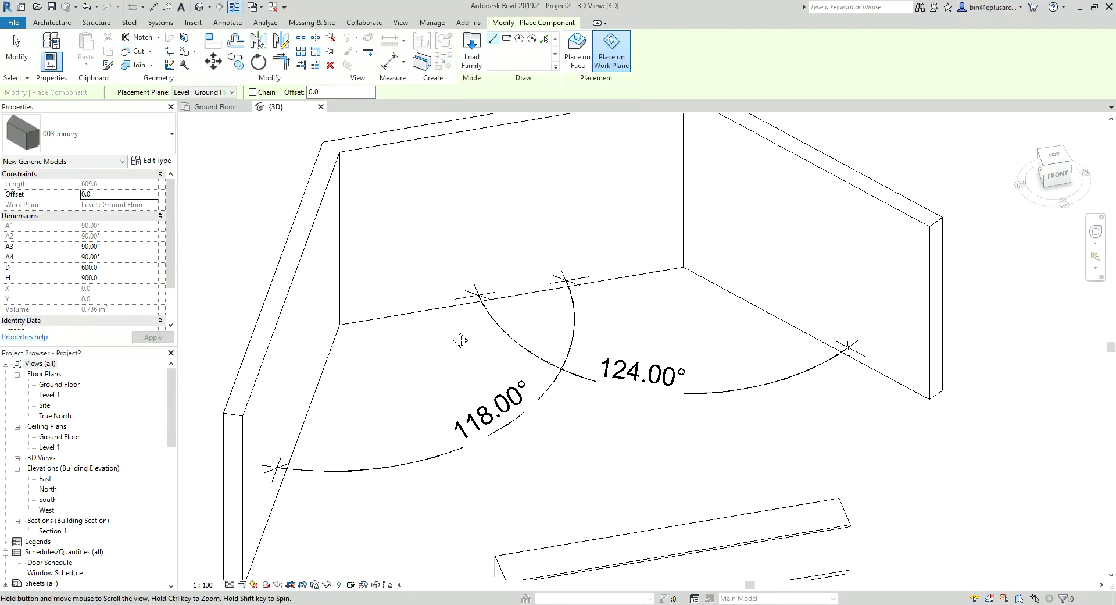
click(340, 322)
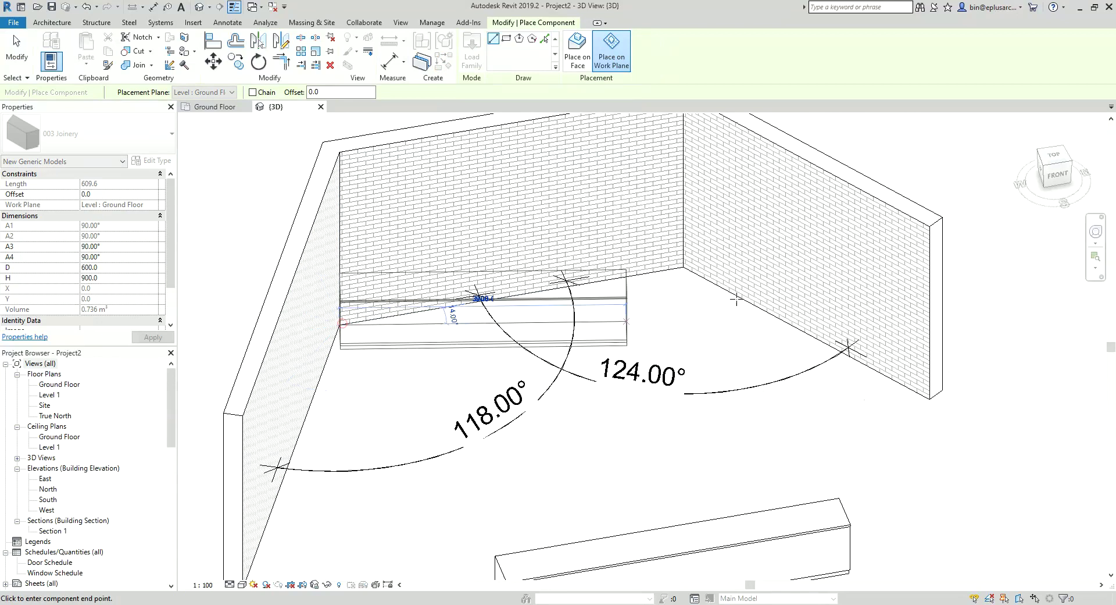
click(684, 268)
key(Escape)
key(Escape)
- Set the new cabinet's end angles to A3 118 and A4 124
click(531, 315)
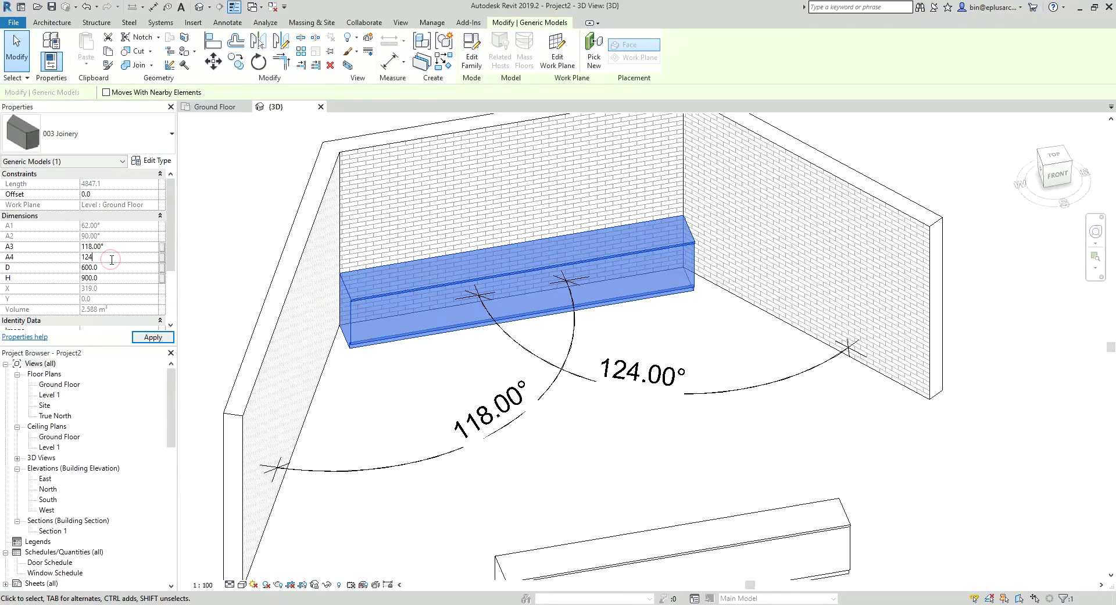
click(723, 354)
mouse_move(723, 354)
shift+middle_down()
mouse_move(638, 436)
mouse_move(523, 349)
shift+middle_up()
click(605, 406)
scroll(470, 304, down, 5)
key(Escape)
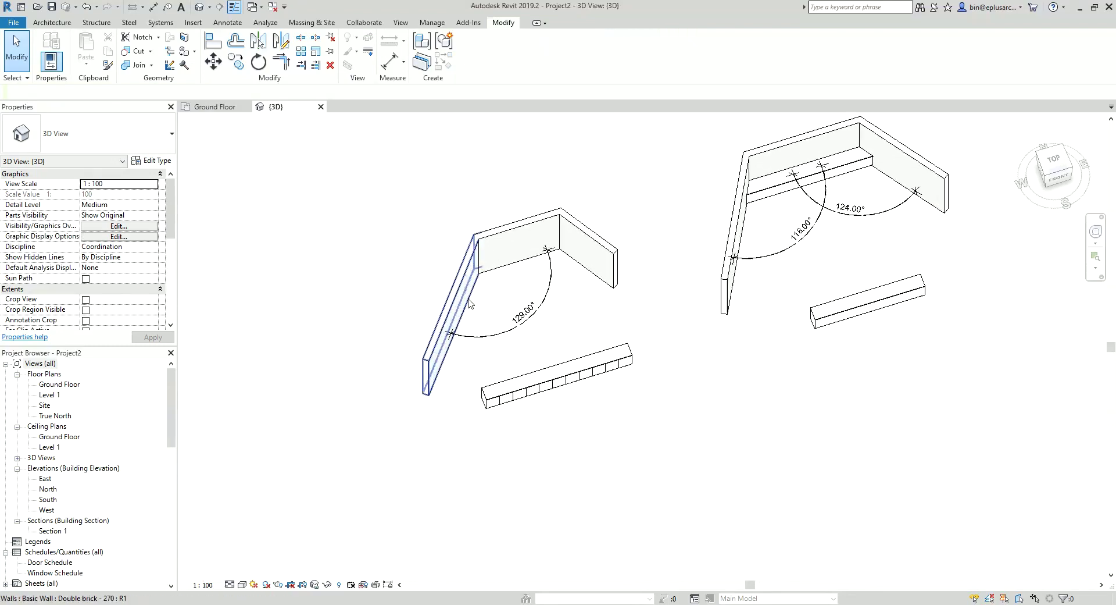
- Select the lower Joinery 2 cabinet and start Create Similar (CS), then cancel it
scroll(470, 304, up, 3)
click(505, 420)
scroll(492, 343, up, 2)
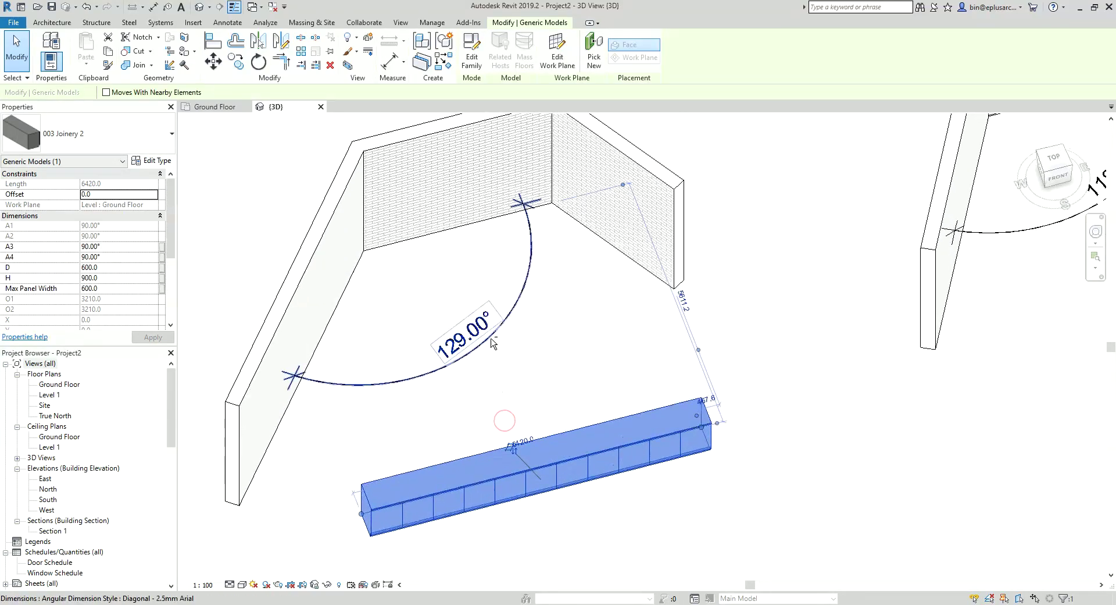
middle_drag(493, 343, 467, 369)
key(c)
key(s)
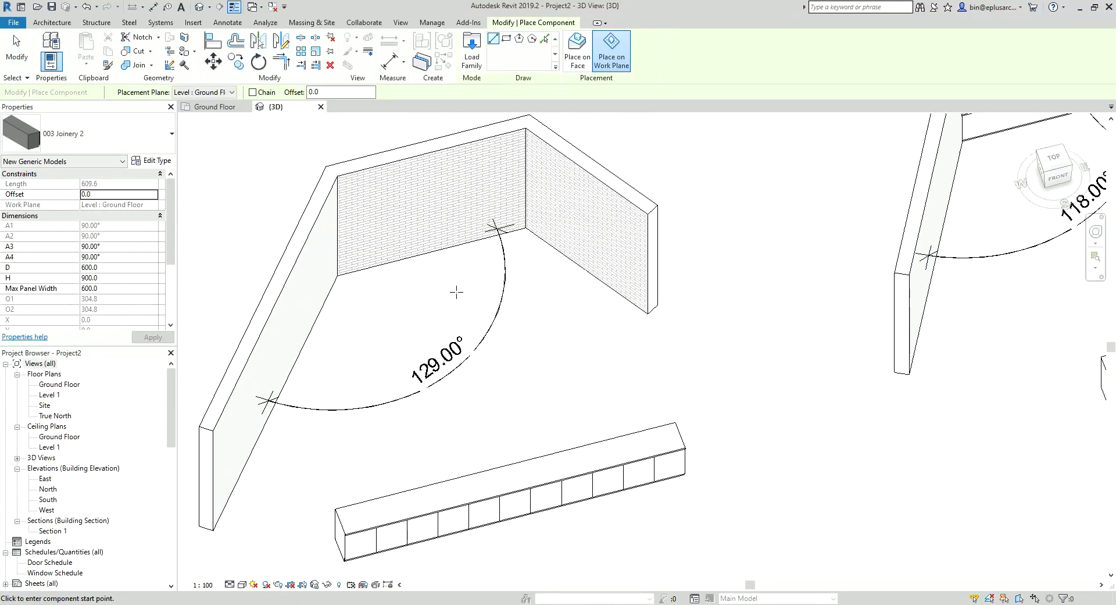
key(Escape)
- Add a 121° angular dimension between the back and right walls
key(d)
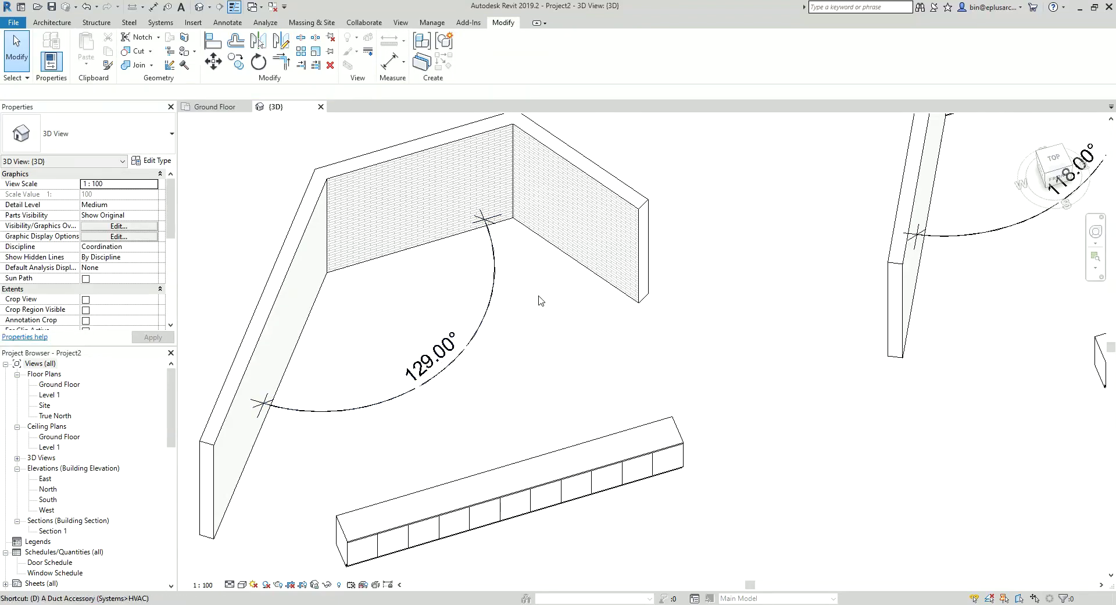
key(i)
click(523, 46)
click(494, 166)
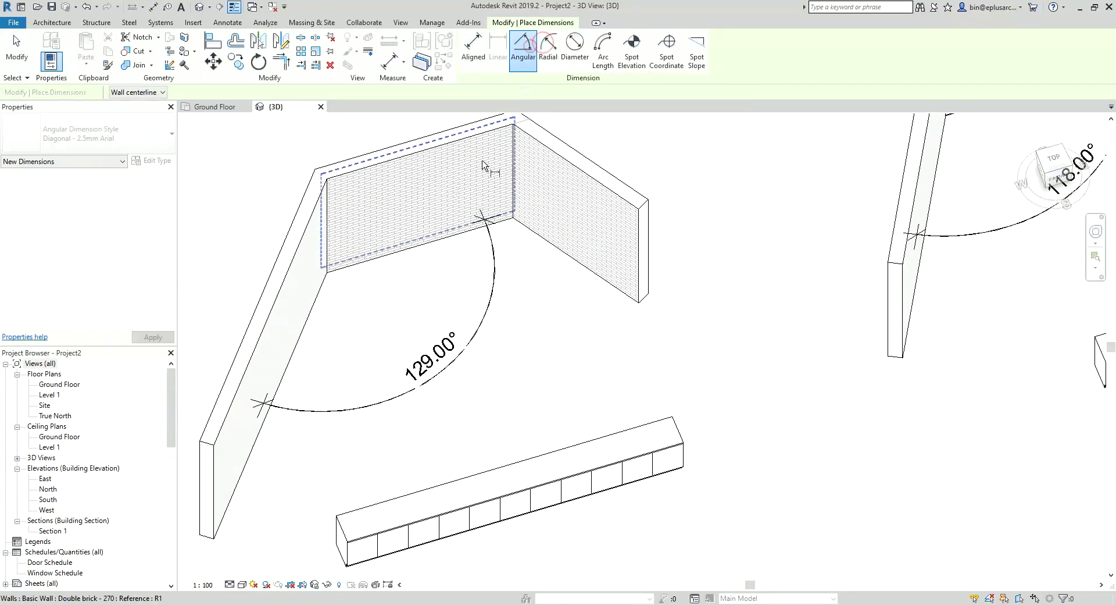
click(549, 176)
click(551, 308)
key(Escape)
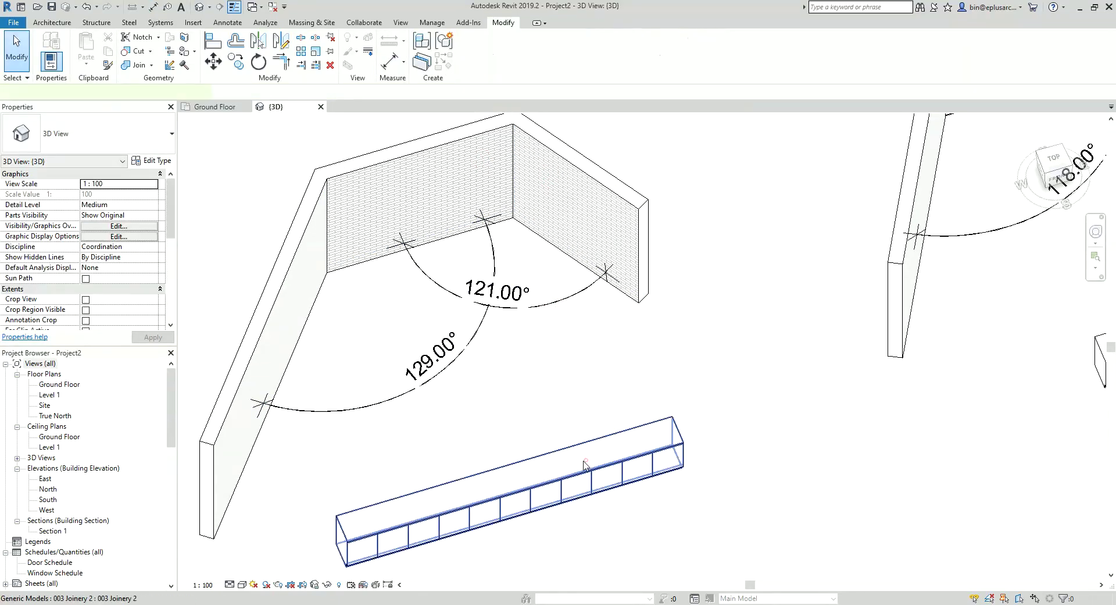
- Start another Joinery 2 cabinet with 129° and 121° ends at the back wall's left corner
click(586, 460)
key(c)
key(s)
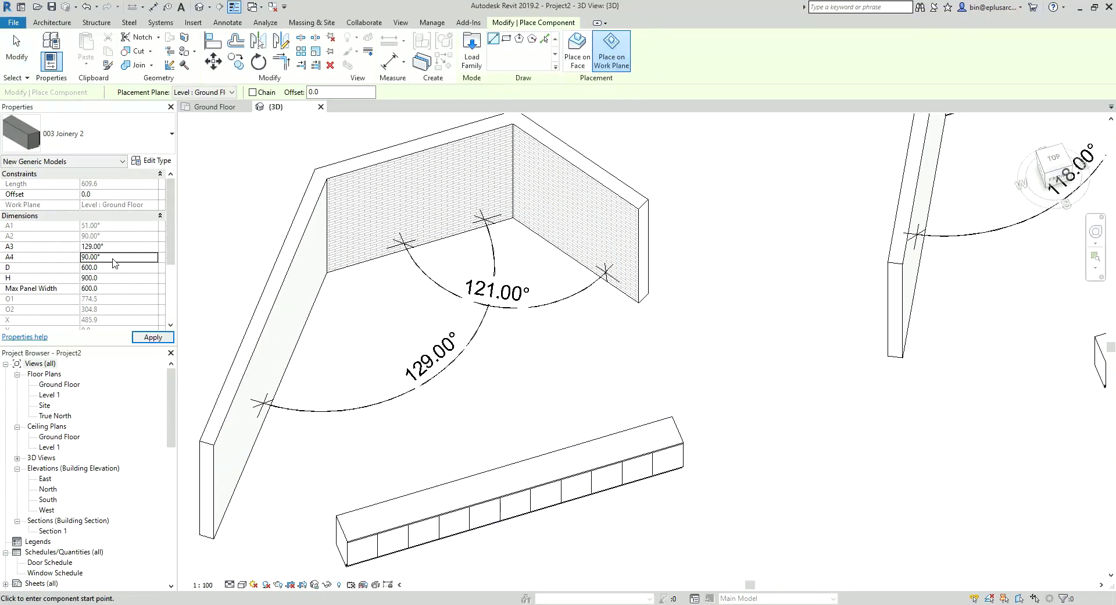
click(325, 271)
- Finish the Joinery 2 cabinet at the back wall's right corner
click(513, 218)
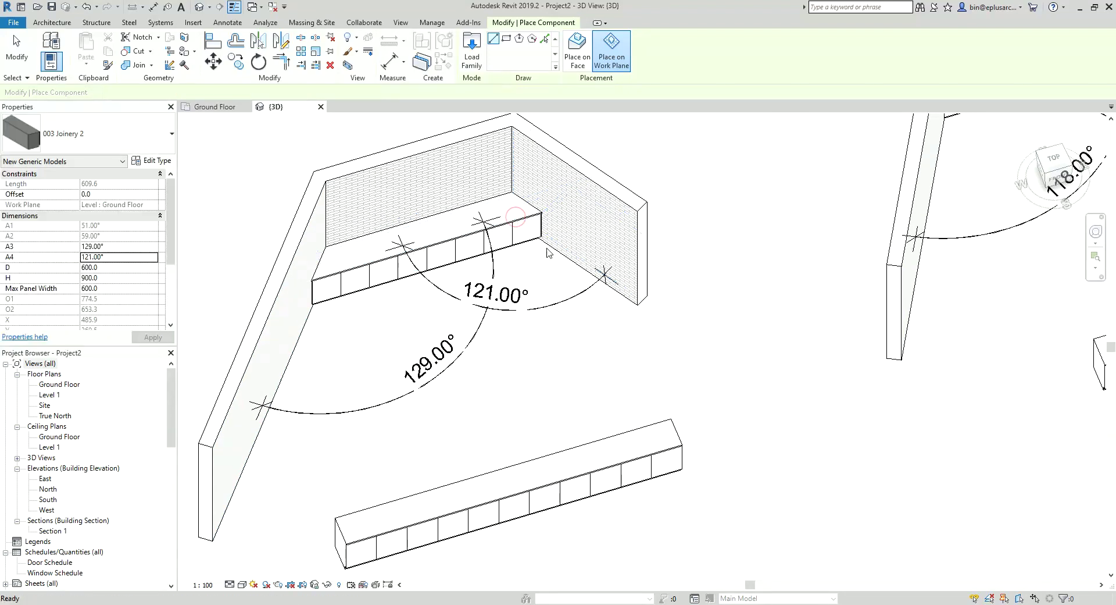
key(Escape)
scroll(461, 214, up, 4)
shift+middle_drag(461, 214, 576, 257)
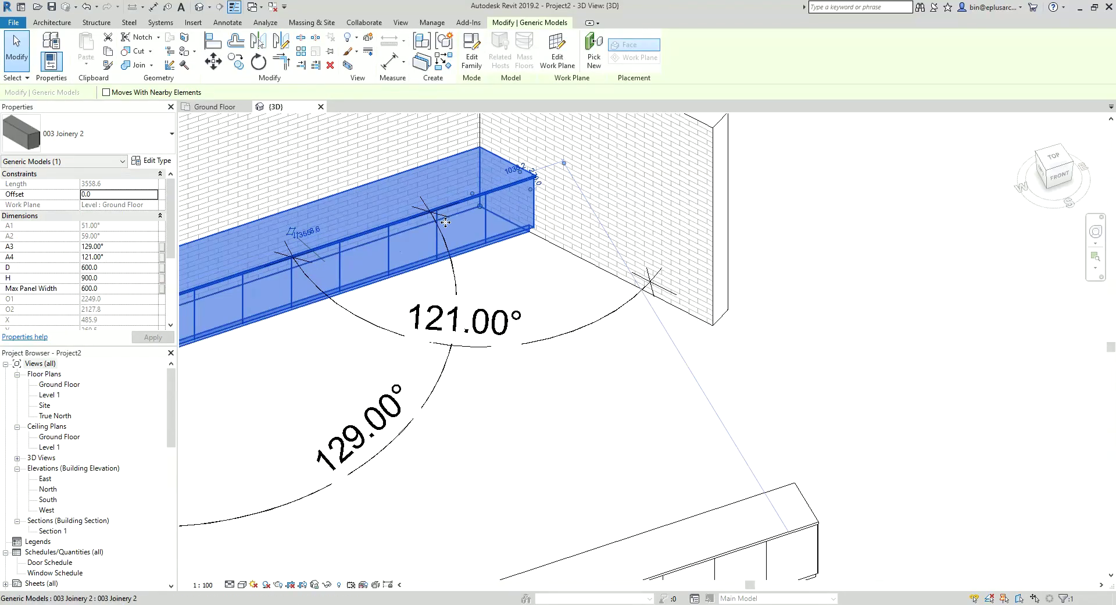
key(Escape)
scroll(576, 256, up, 2)
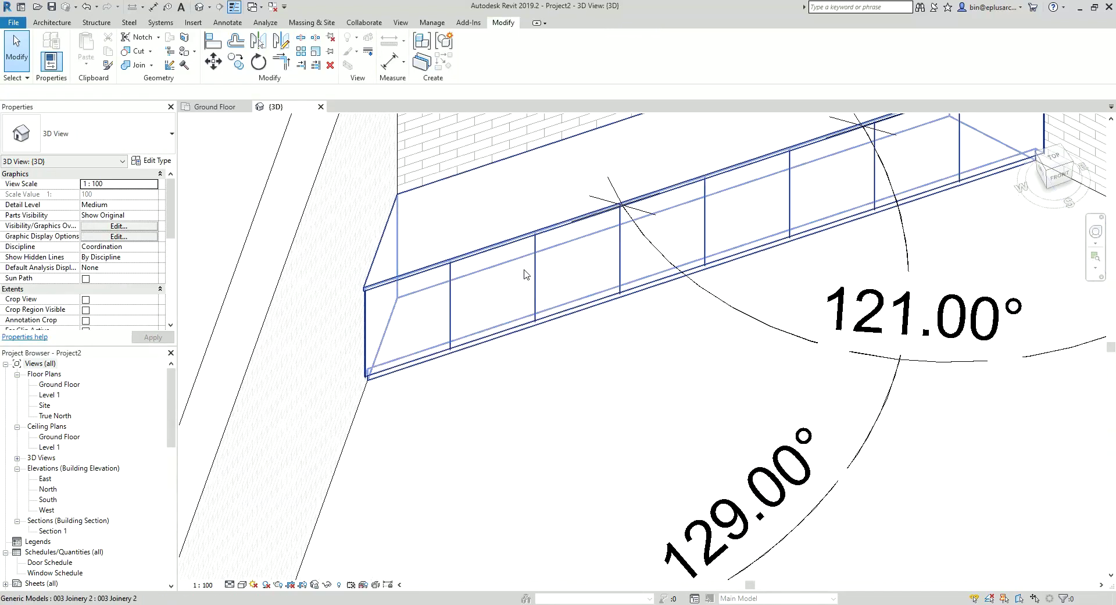
scroll(780, 208, down, 3)
scroll(698, 227, down, 2)
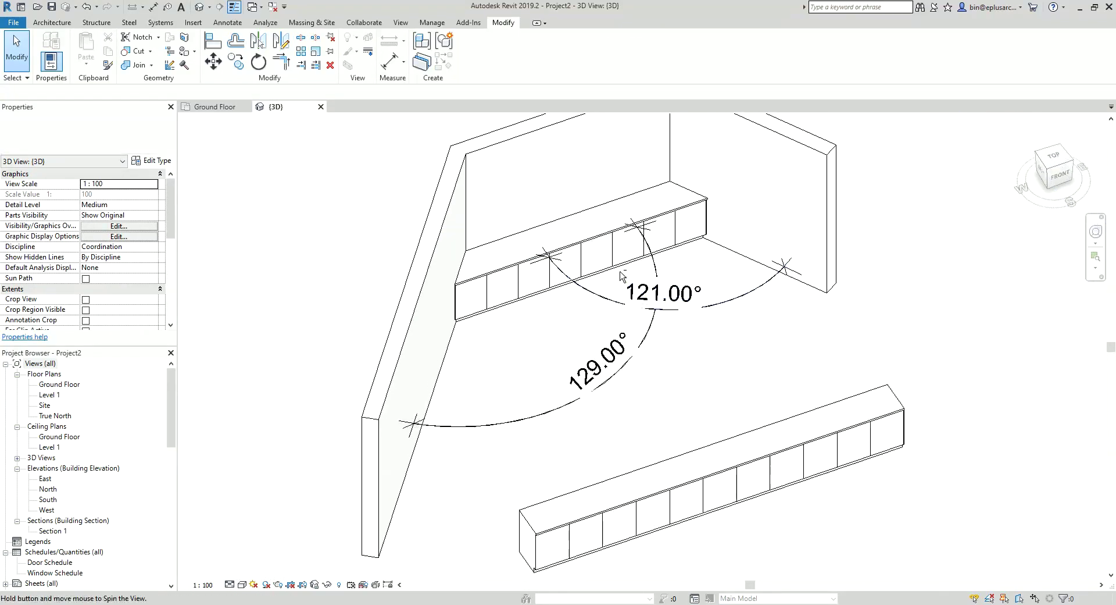
scroll(628, 244, down, 1)
scroll(560, 263, down, 1)
- Try a 900 Max Panel Width on the back-wall cabinet, then return it to 600
click(559, 264)
text(900)
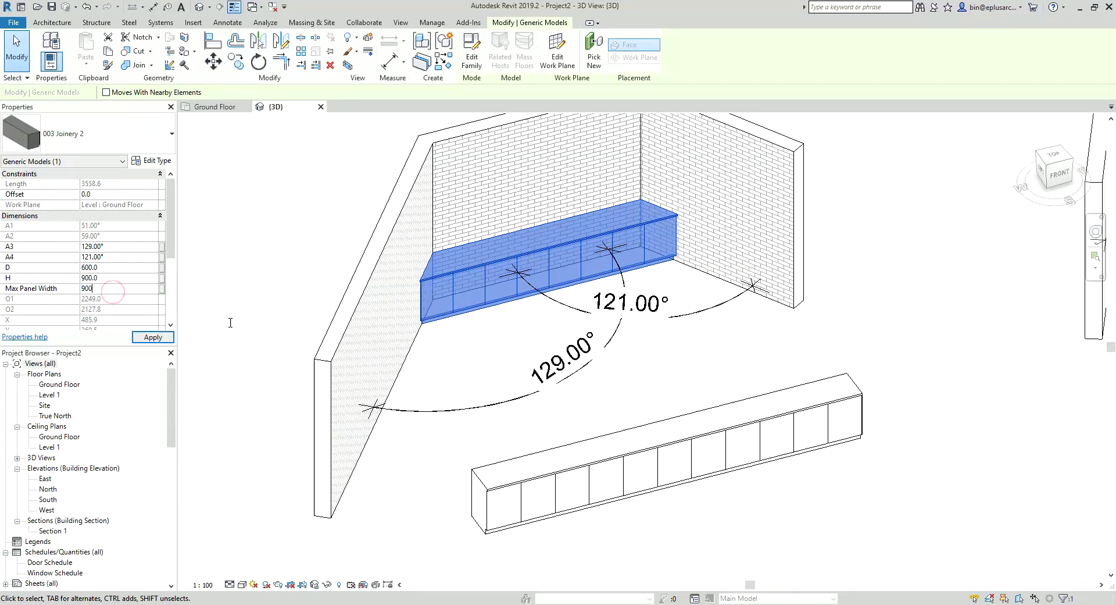
text(600)
key(Return)
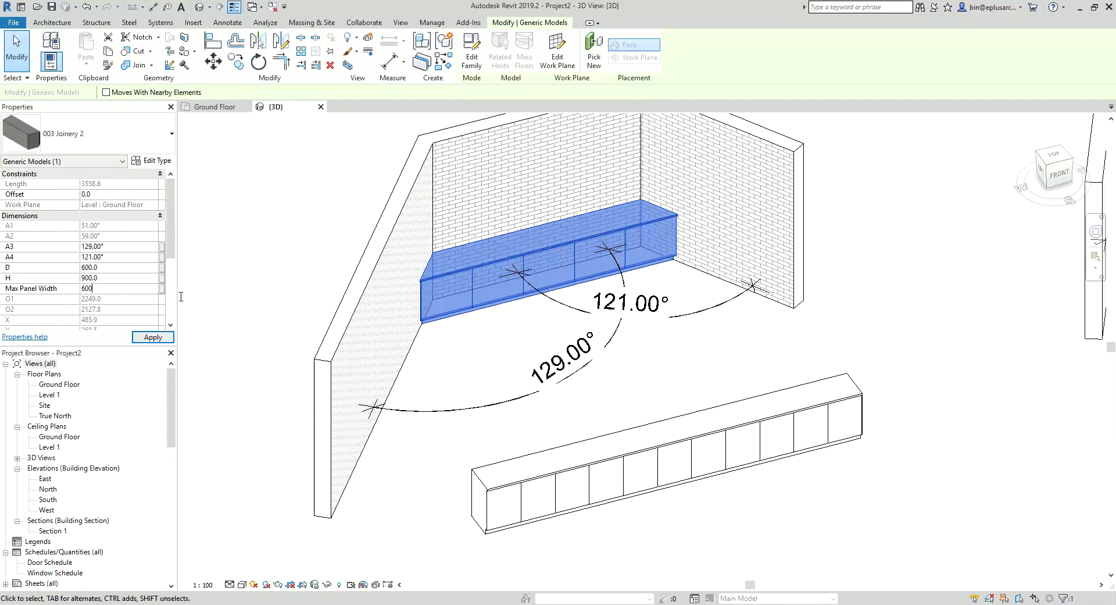
key(Return)
click(685, 281)
scroll(652, 290, up, 2)
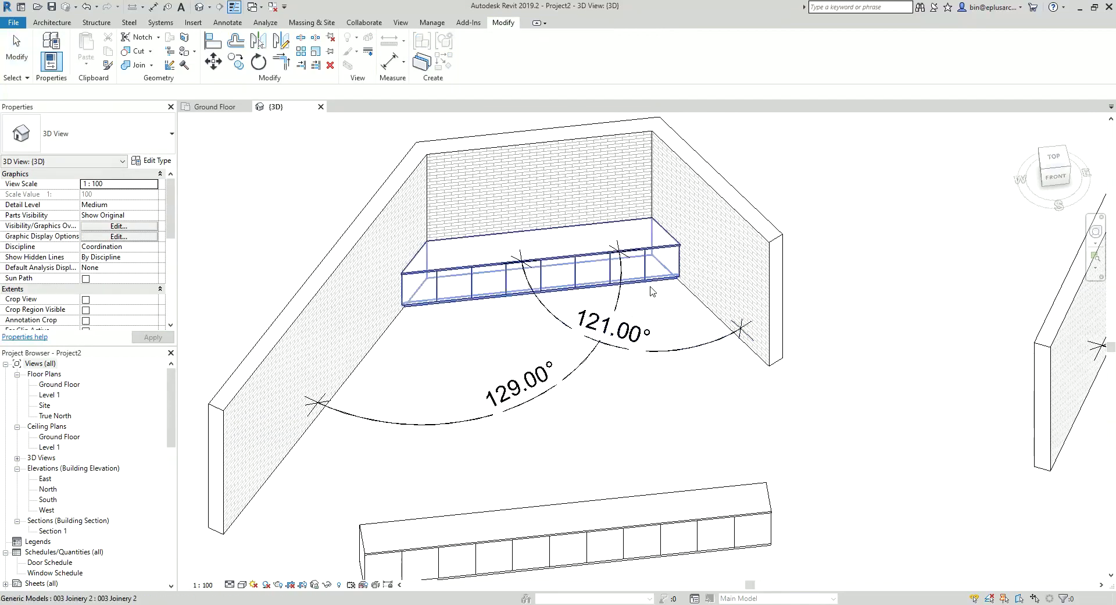
click(726, 261)
- Swing the right wall's end to a new corner angle and adjust the cabinet's A4 end angle
drag(769, 359, 638, 404)
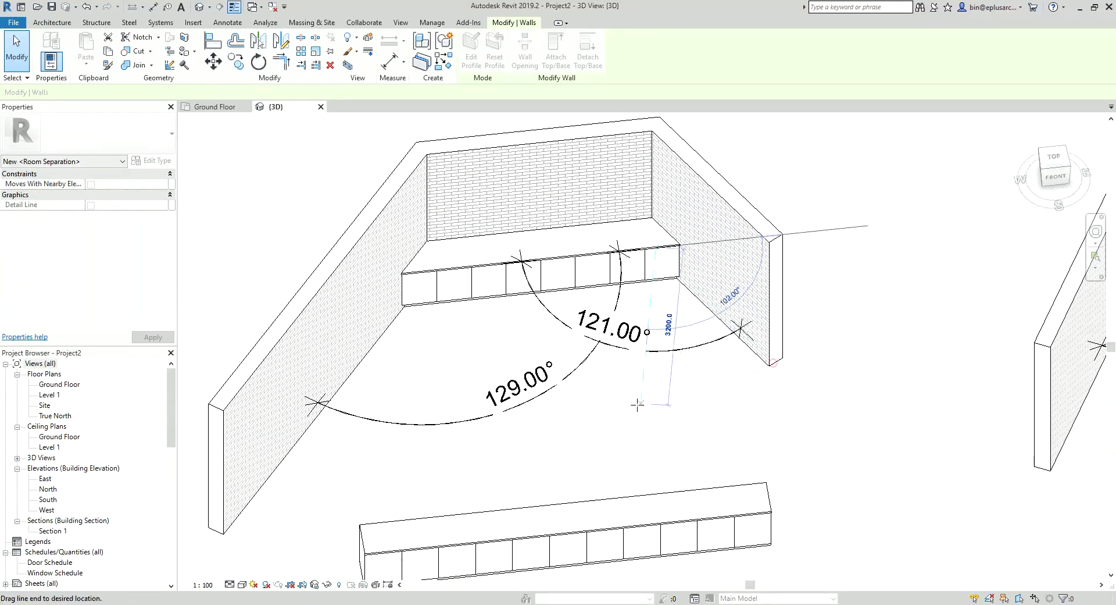
shift+middle_drag(638, 404, 535, 308)
key(Escape)
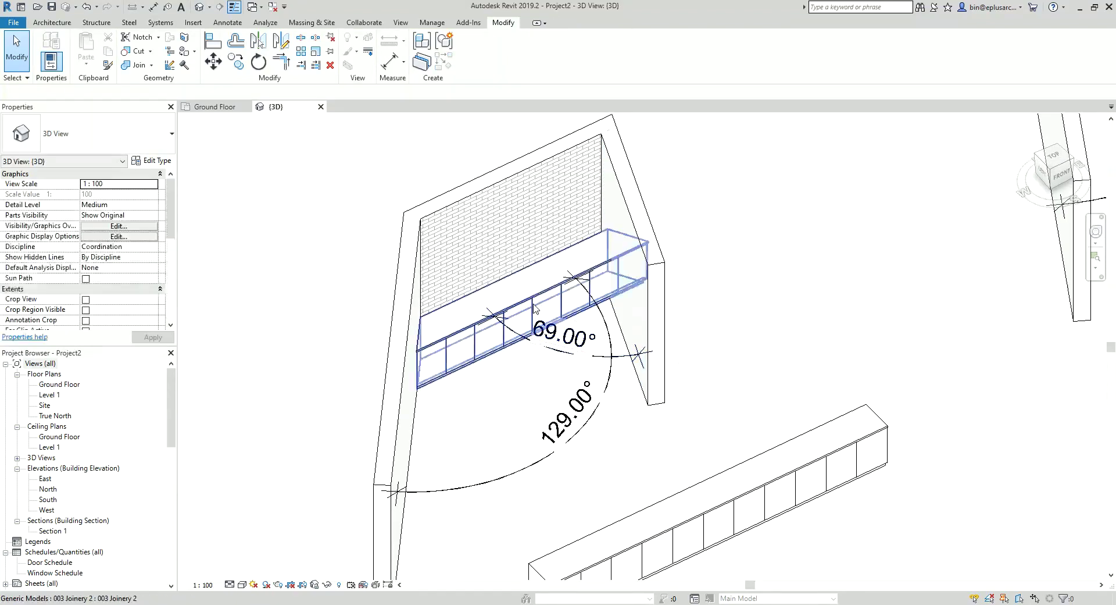
click(535, 309)
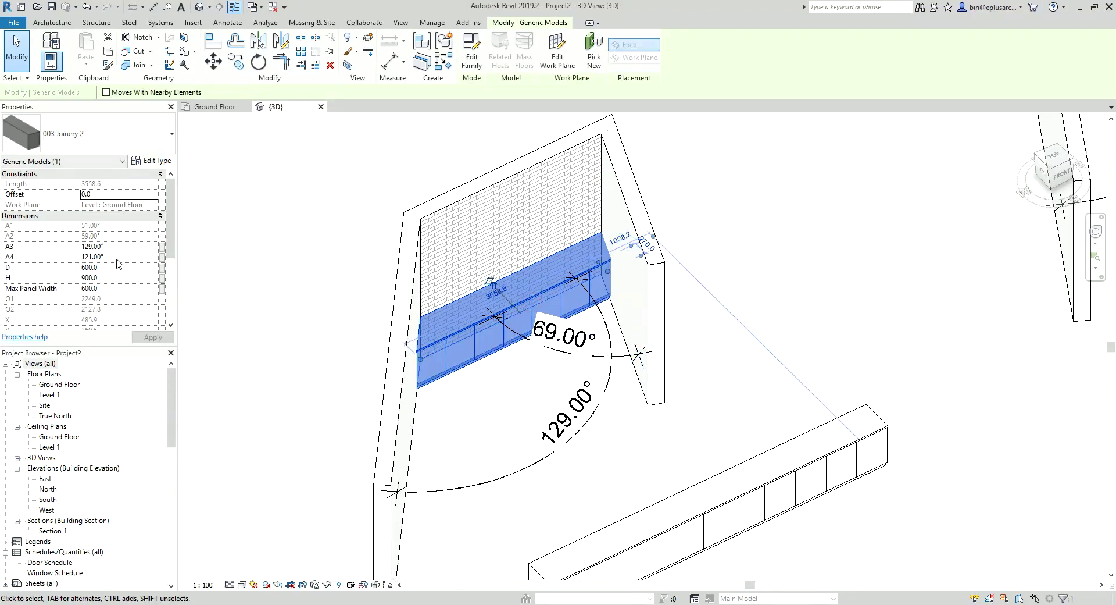
click(117, 258)
text(69)
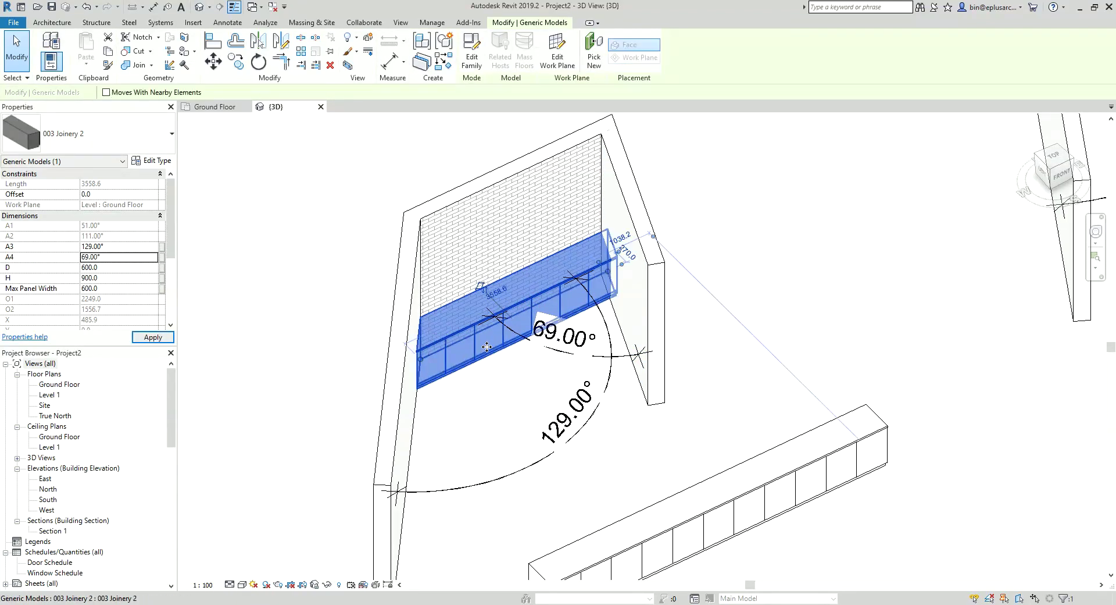
scroll(575, 359, up, 5)
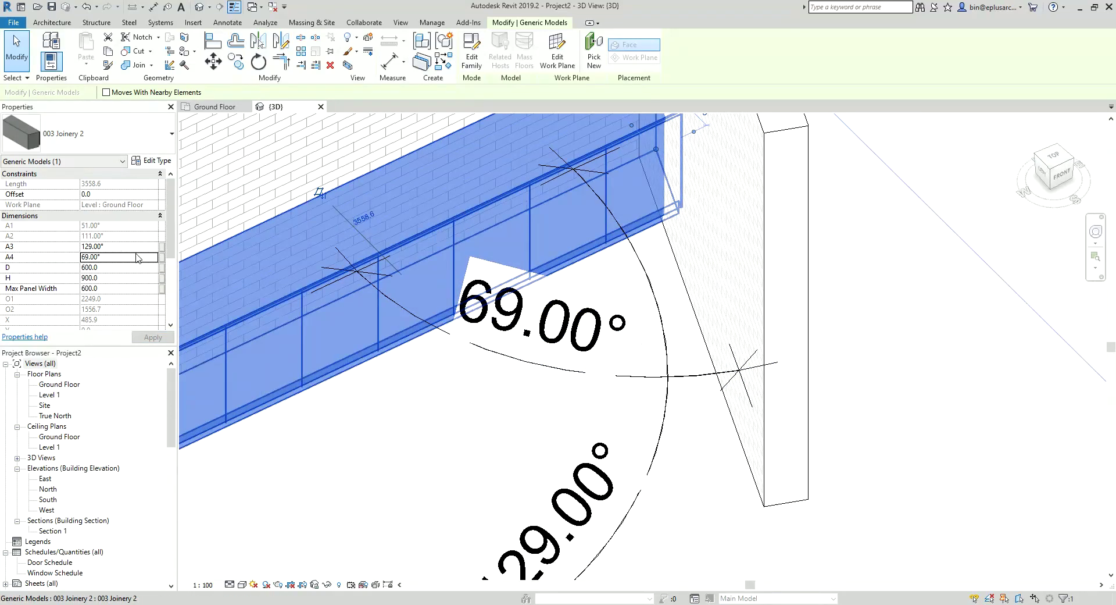
scroll(246, 278, down, 2)
scroll(246, 278, down, 1)
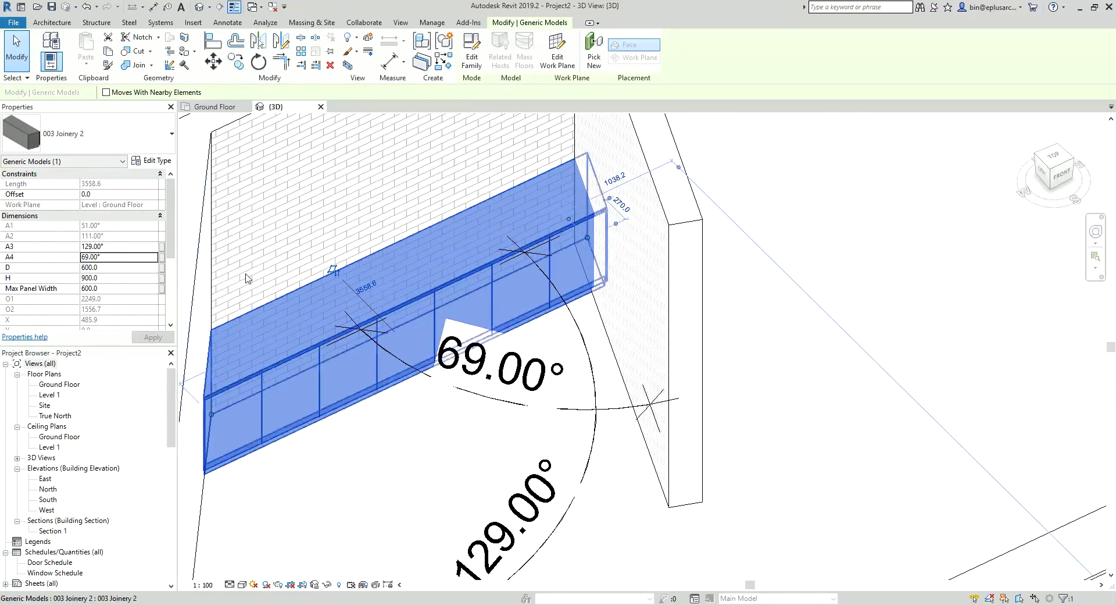
scroll(245, 278, down, 2)
key(Escape)
- Drag the cabinet's end handle to shorten it so it meets the right wall
click(586, 280)
scroll(586, 280, up, 3)
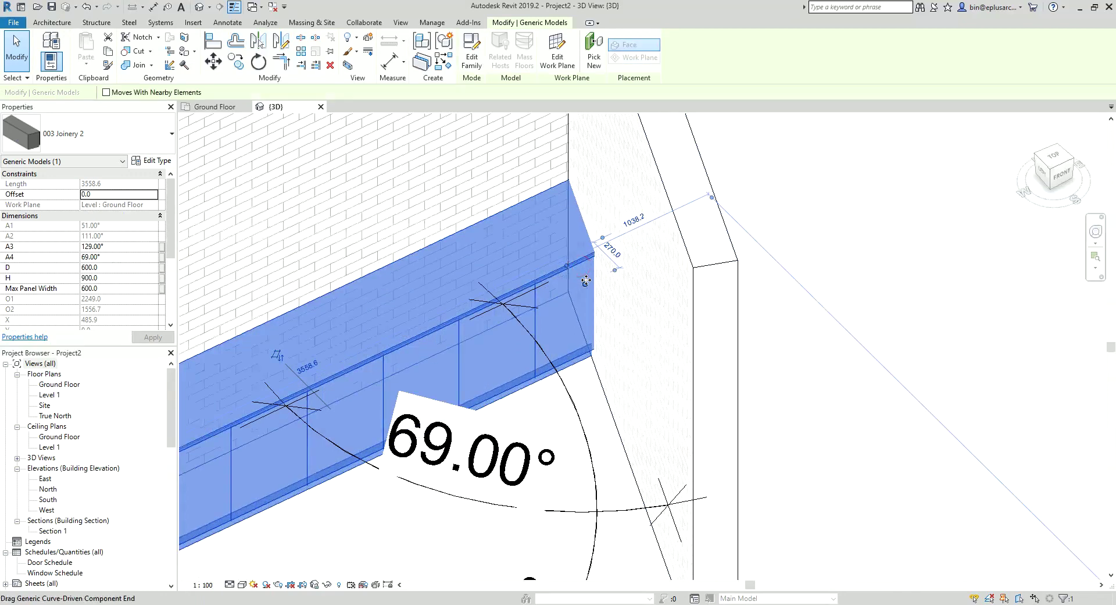
drag(583, 289, 560, 292)
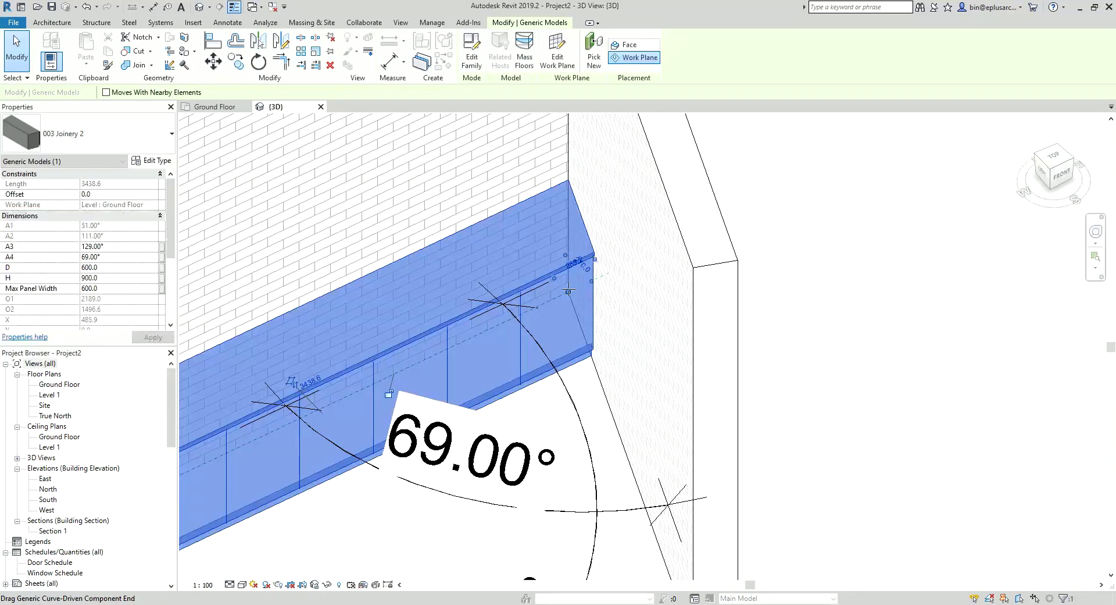
key(Escape)
scroll(524, 302, down, 2)
scroll(453, 317, down, 1)
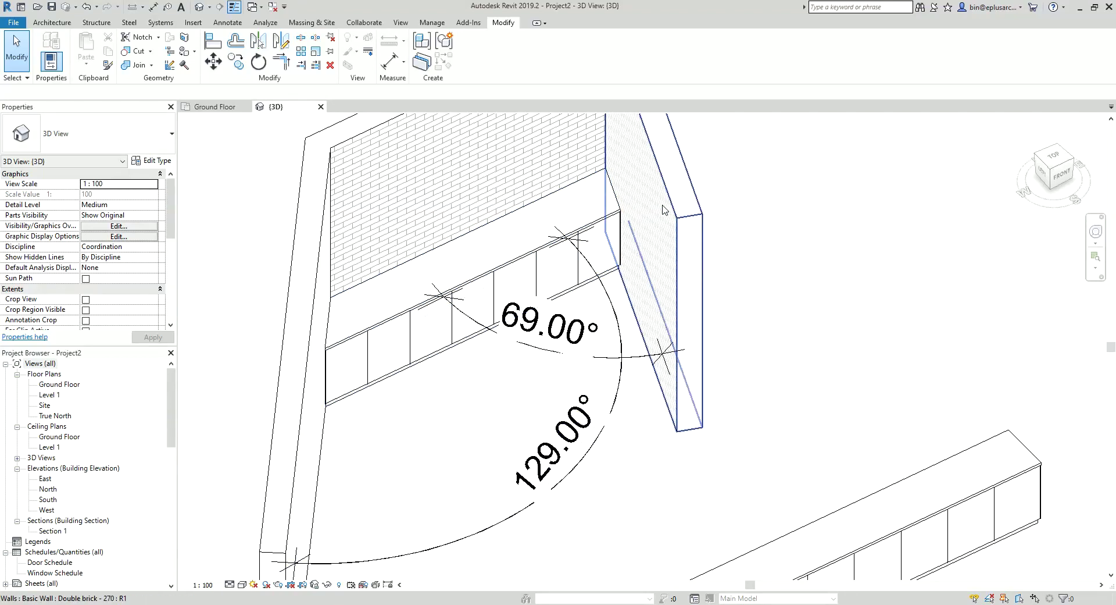
- Move the right end wall outward and extend the cabinet's end to the wall corner
drag(655, 183, 770, 163)
key(Escape)
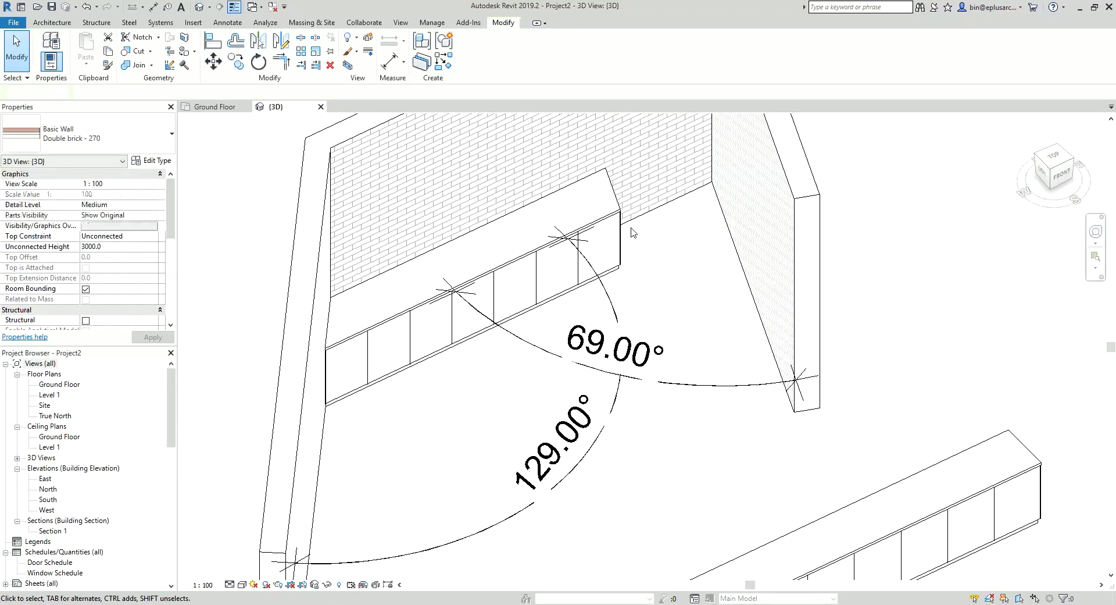
click(605, 235)
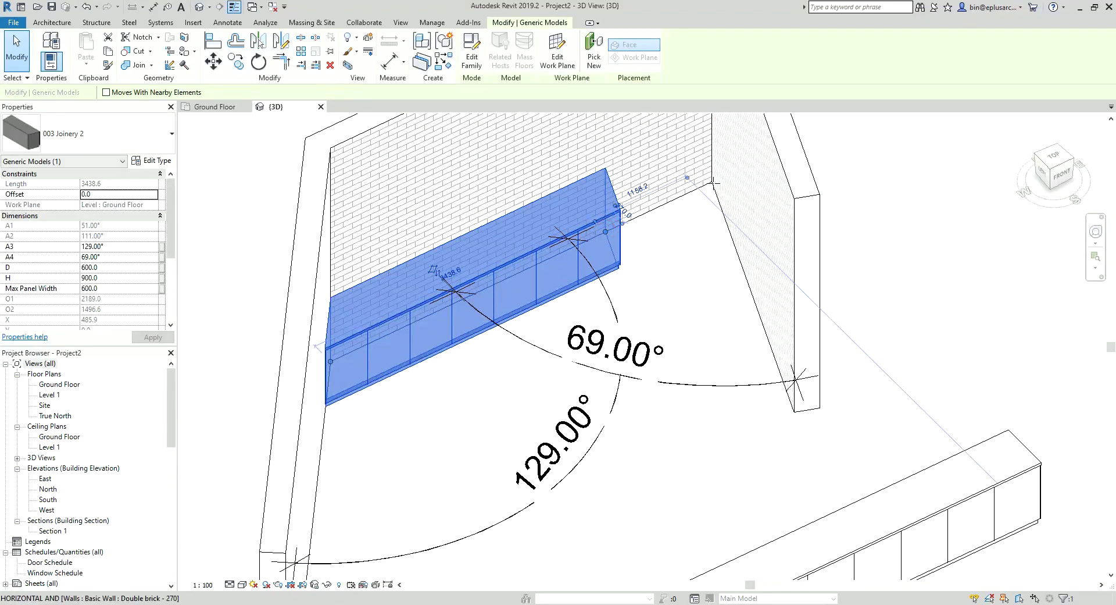
drag(713, 183, 714, 176)
click(714, 265)
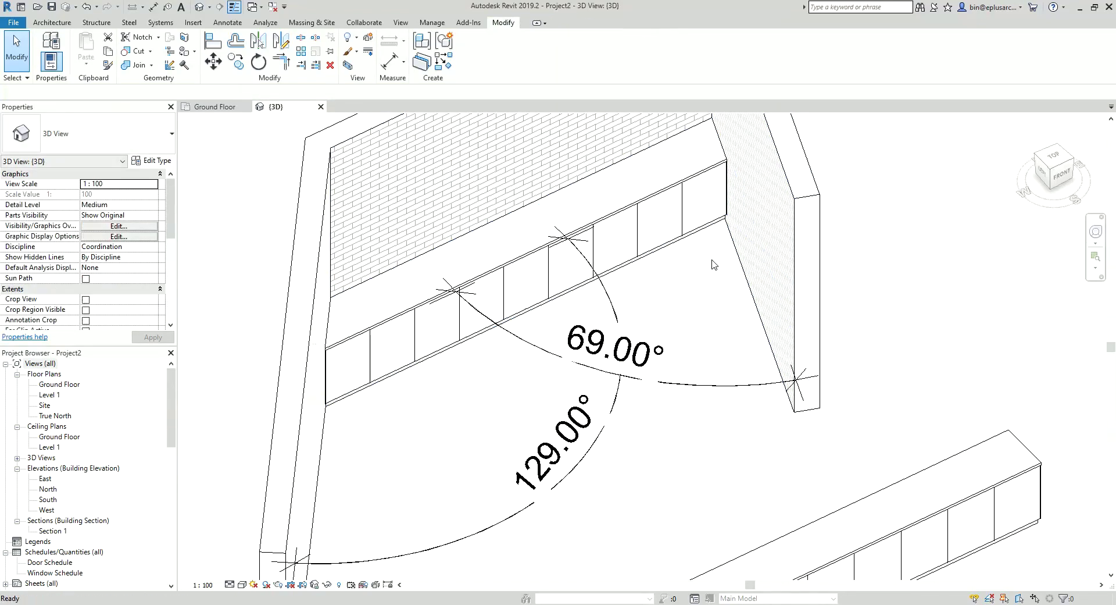
scroll(714, 265, down, 1)
scroll(680, 256, down, 2)
scroll(682, 258, down, 1)
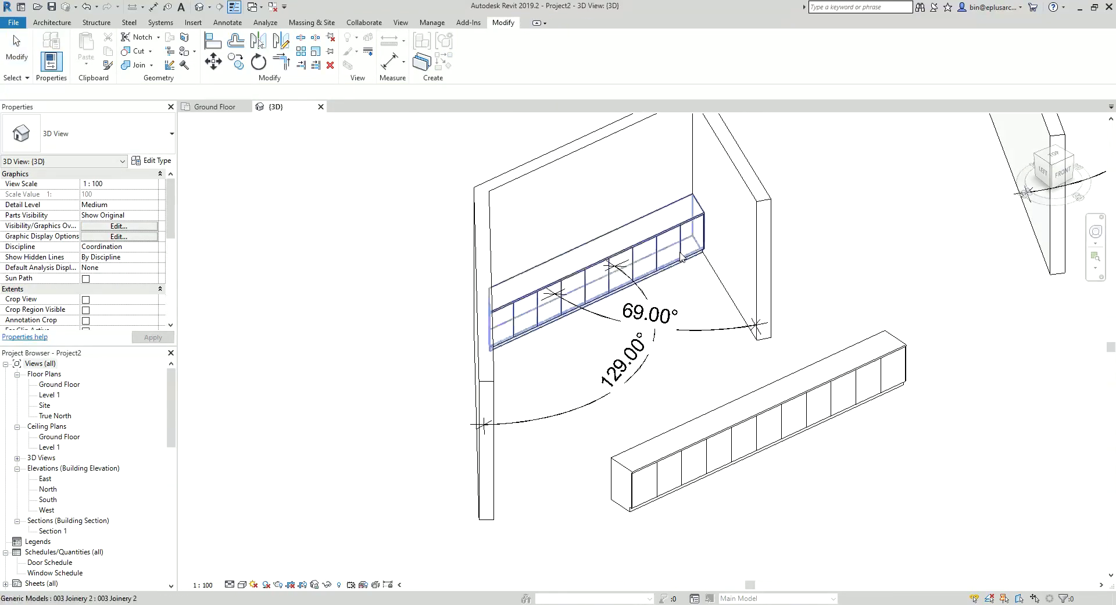
scroll(682, 258, down, 2)
scroll(674, 245, up, 2)
scroll(796, 326, down, 1)
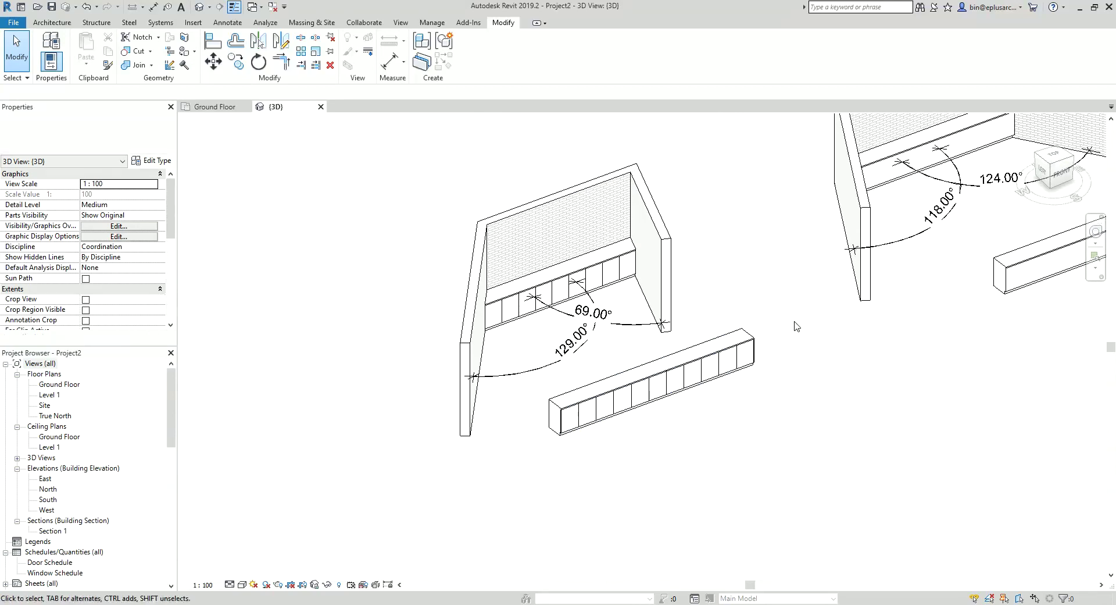
middle_drag(796, 326, 425, 433)
- Open the second room's 003 Joinery family for editing in the Ref. Level plan
scroll(611, 389, up, 1)
click(607, 385)
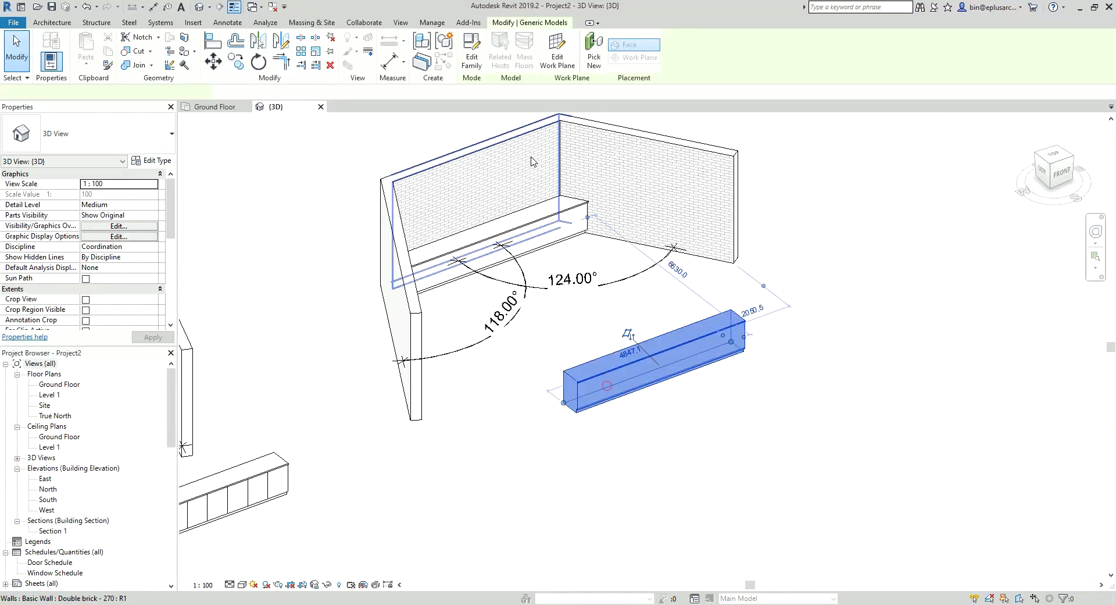
click(471, 58)
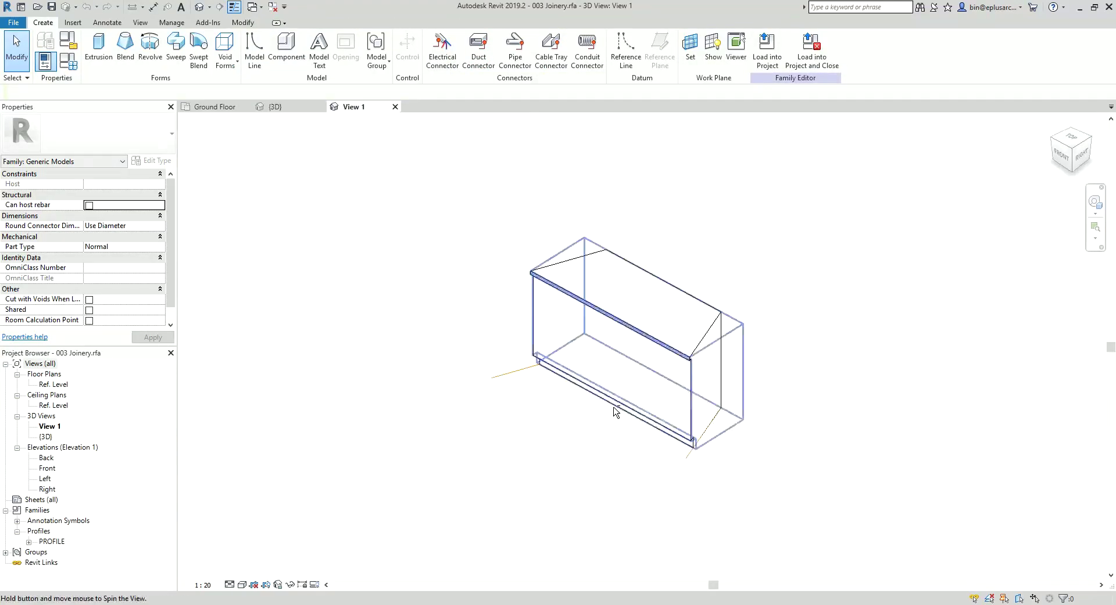
mouse_move(615, 412)
shift+middle_down()
mouse_move(643, 413)
mouse_move(326, 446)
shift+middle_up()
double_click(53, 383)
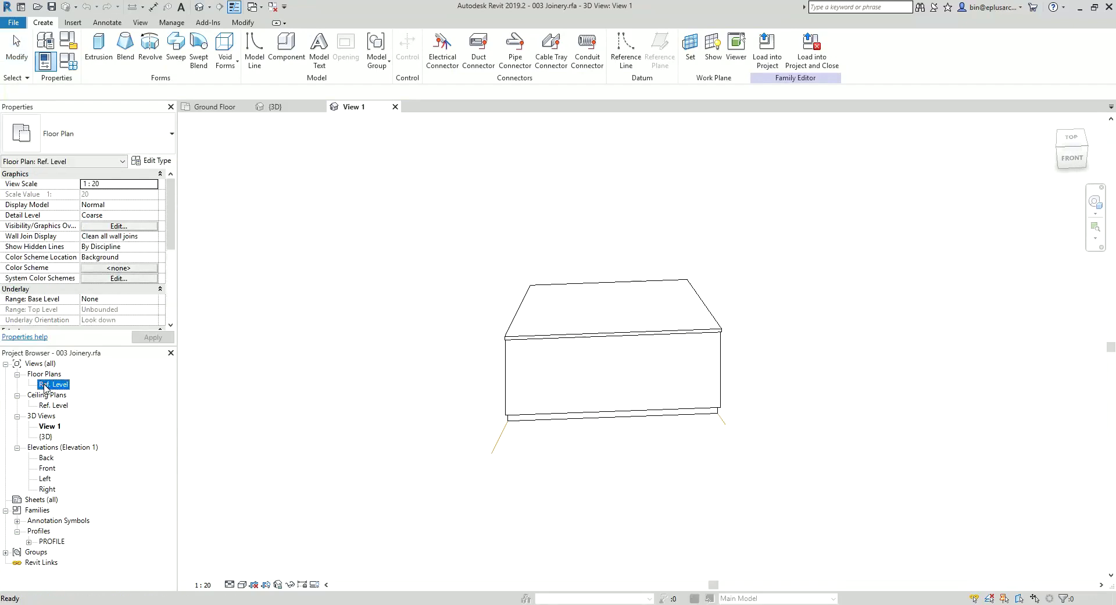
scroll(628, 340, up, 2)
mouse_move(628, 340)
middle_down()
mouse_move(605, 333)
mouse_move(585, 369)
mouse_move(575, 351)
mouse_move(550, 352)
middle_up()
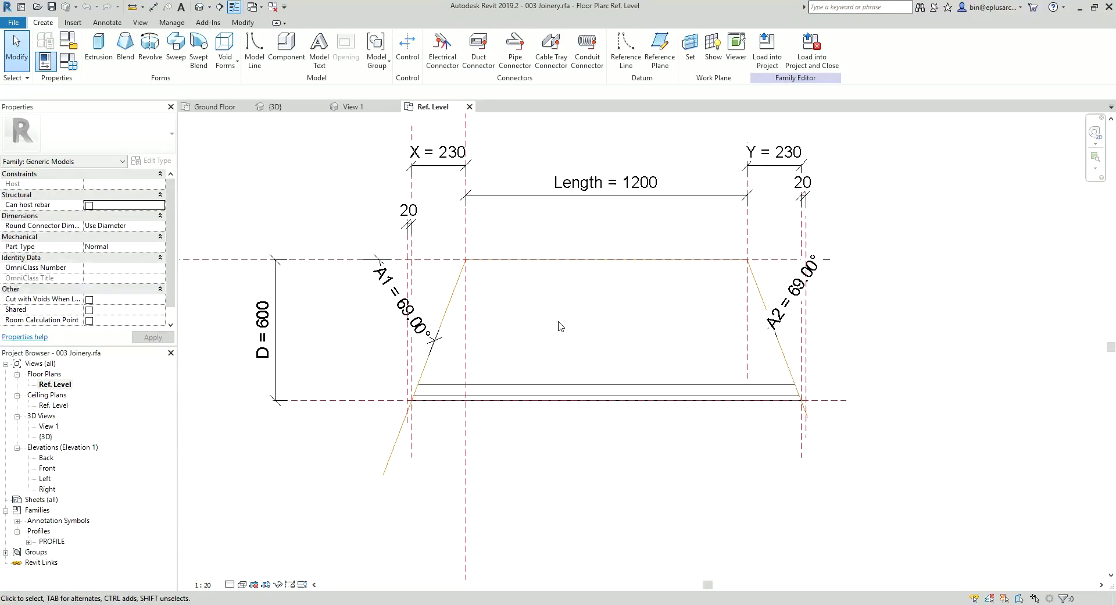
- Add a centre reference plane, dimensioned to both Length planes and set to EQ
key(p)
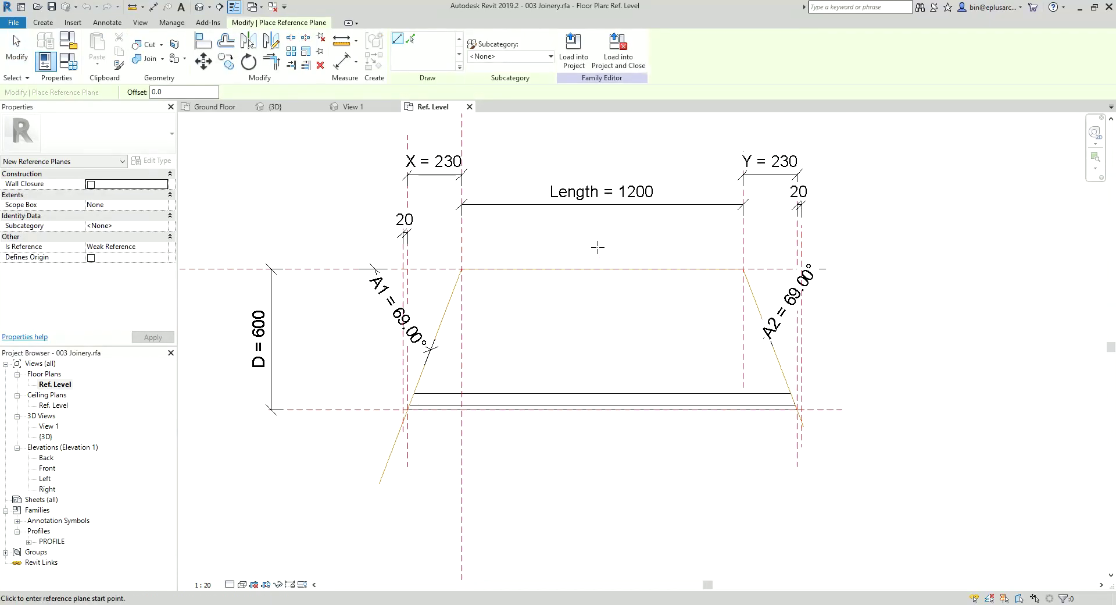
click(597, 446)
key(d)
key(i)
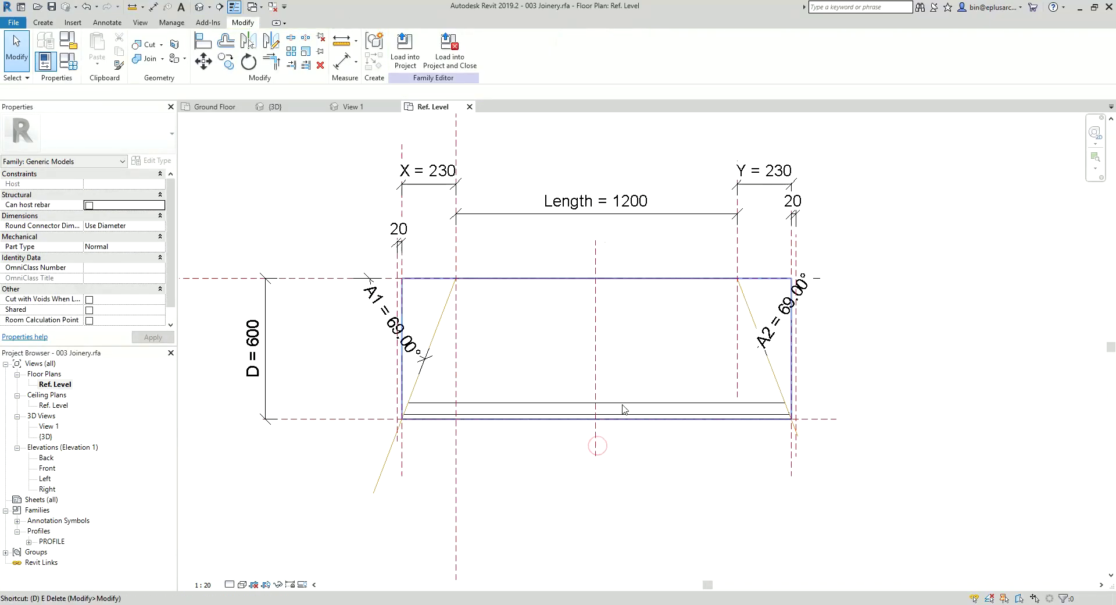
click(735, 256)
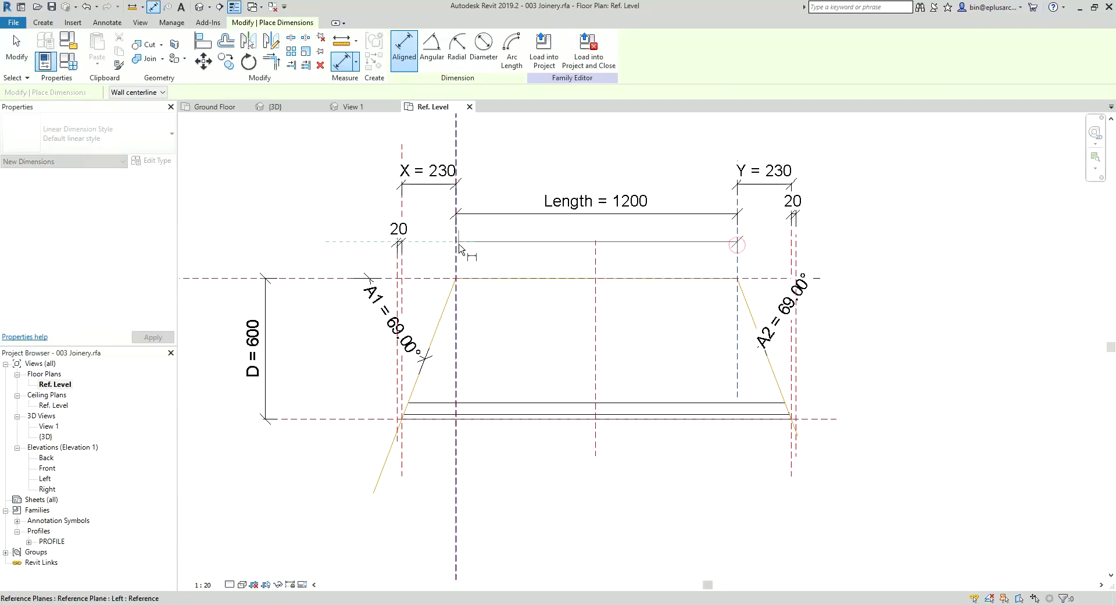
click(457, 246)
click(598, 260)
click(586, 248)
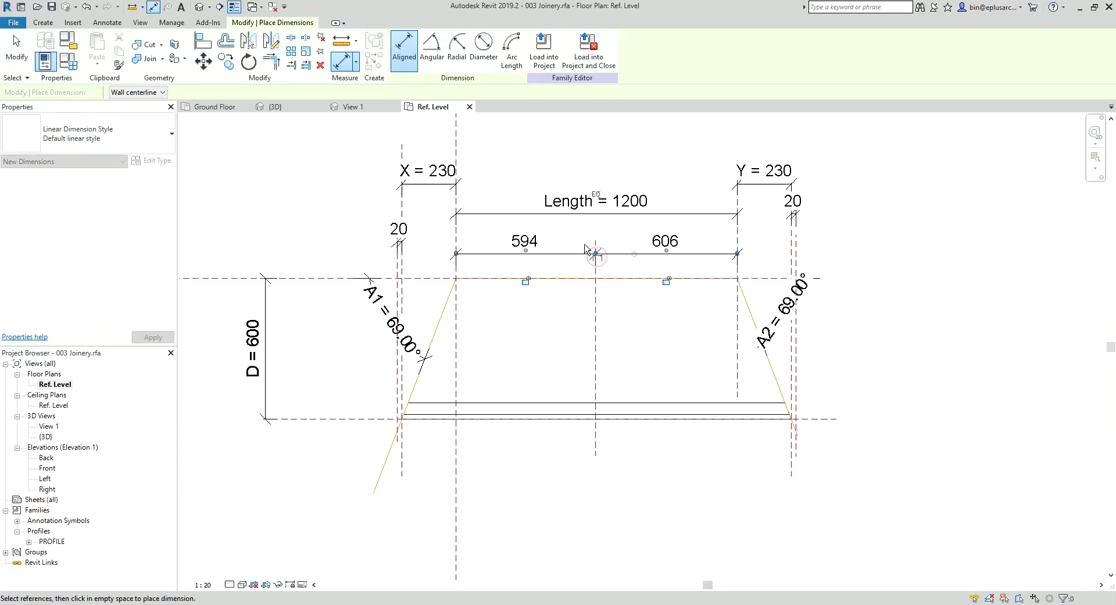
click(598, 196)
key(Escape)
key(Escape)
scroll(556, 287, up, 2)
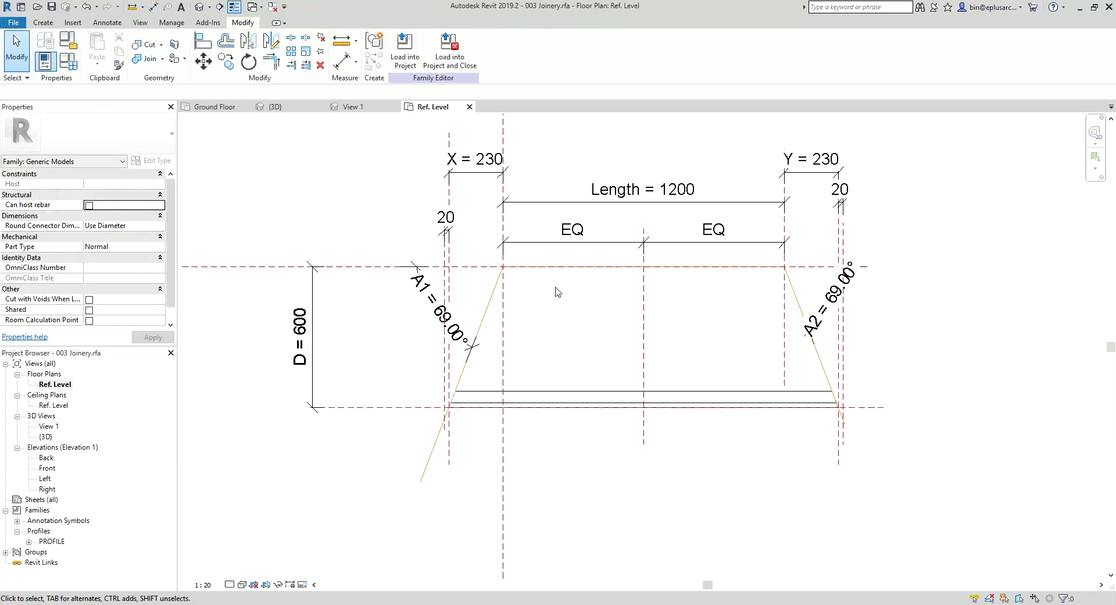
- Inspect the cabinet's angled shape in a 3D view of the family
key(r)
key(p)
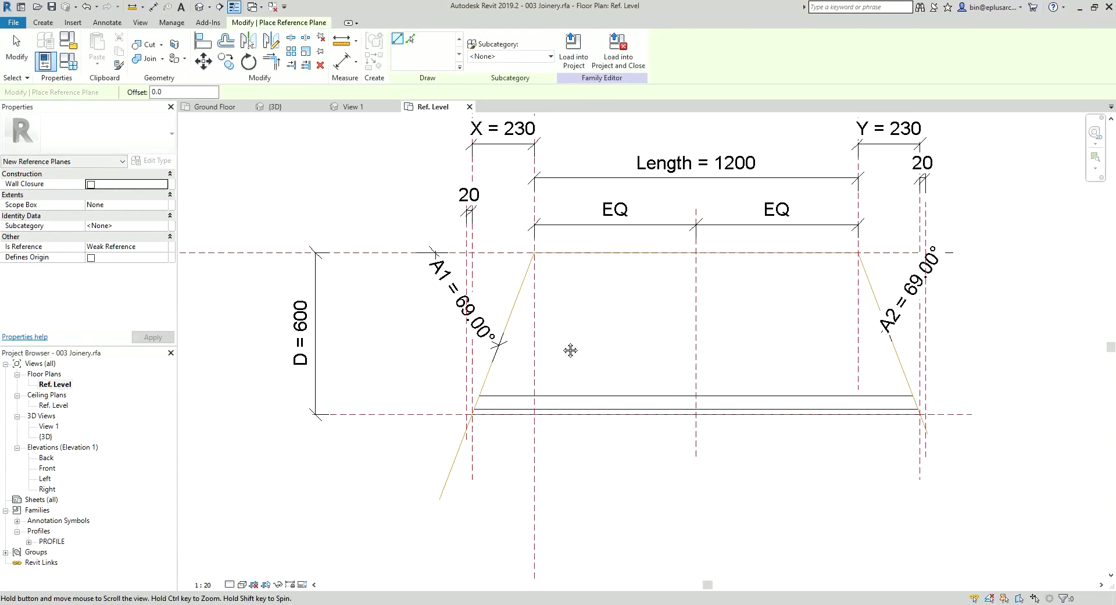
scroll(480, 417, up, 4)
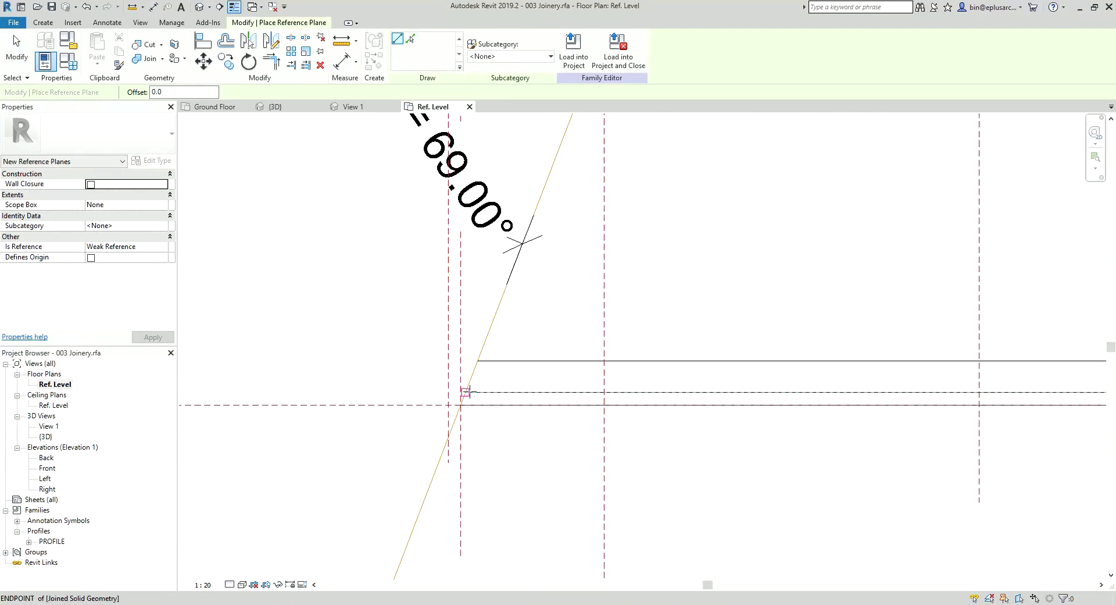
scroll(465, 393, down, 3)
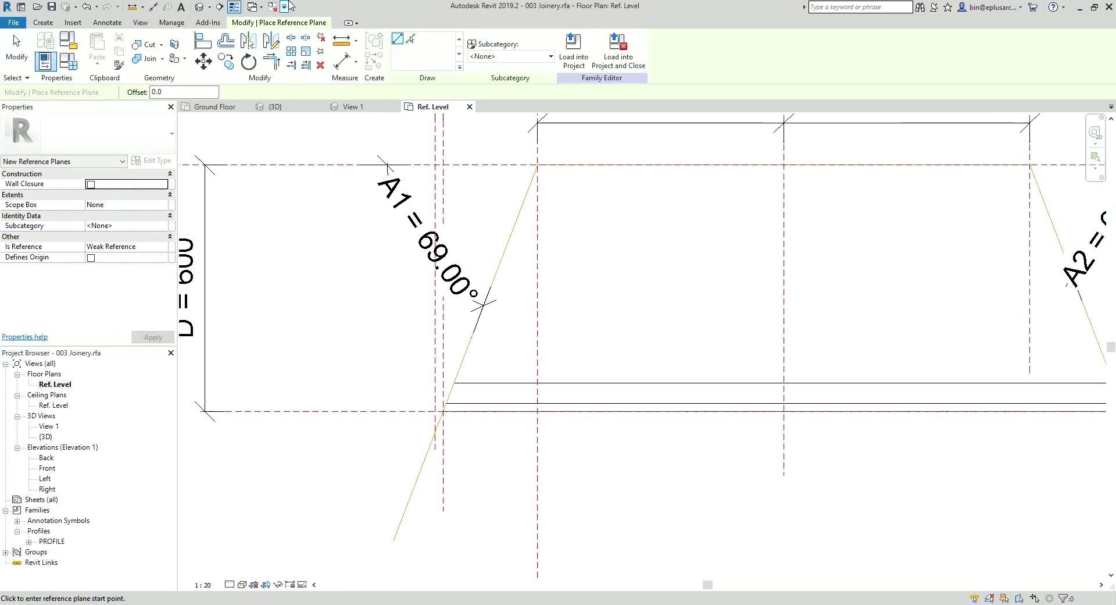
click(206, 8)
mouse_move(518, 257)
shift+middle_down()
mouse_move(780, 276)
mouse_move(707, 239)
mouse_move(822, 159)
shift+middle_up()
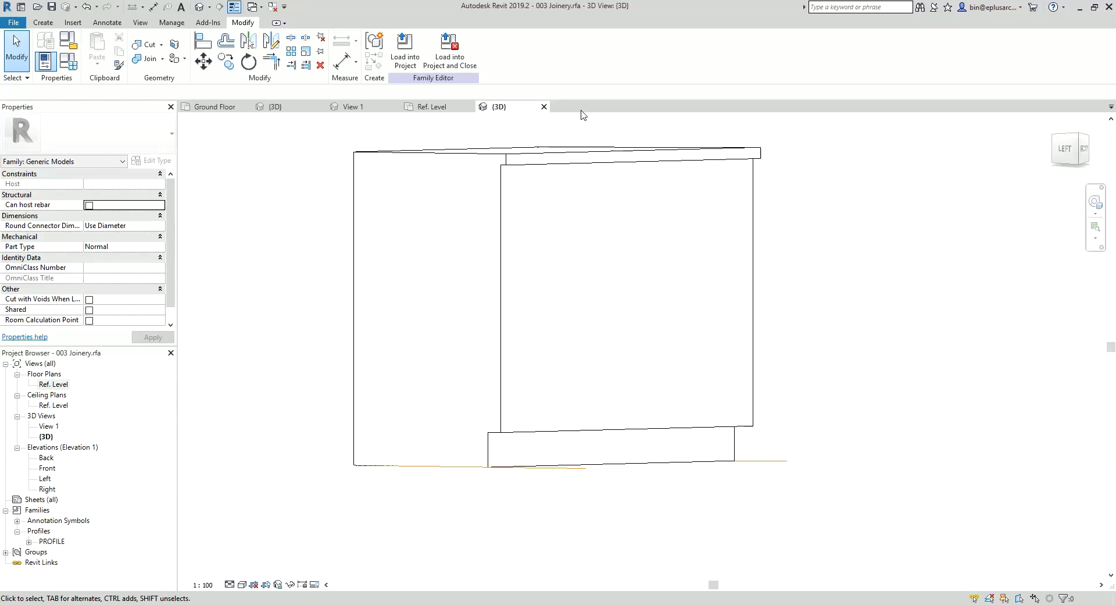
click(544, 107)
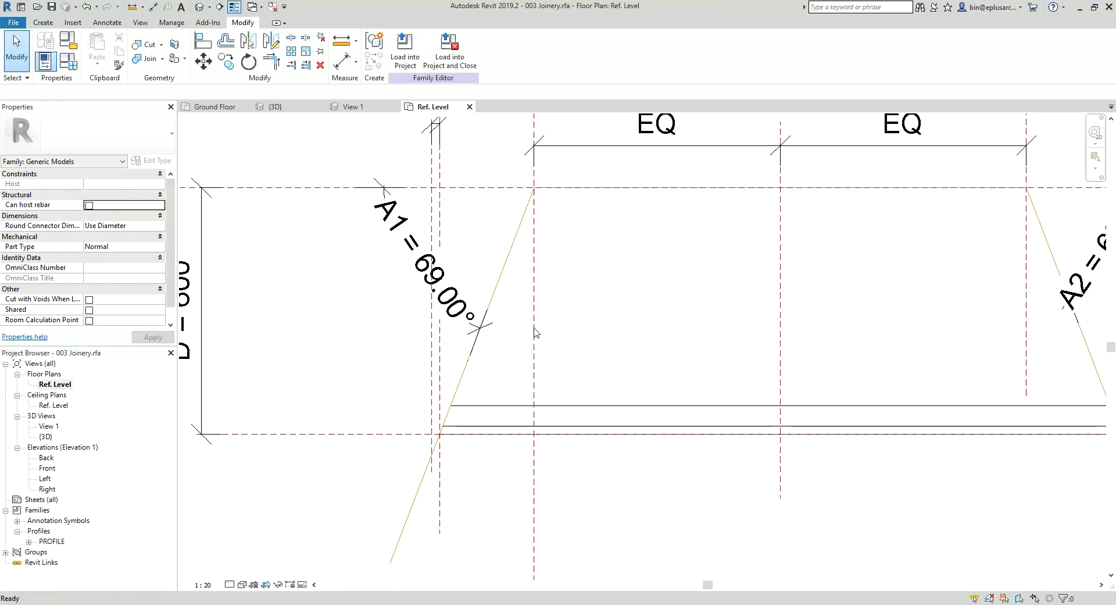
- Draw a vertical reference plane at the bottom-right outer corner
key(r)
key(p)
scroll(448, 424, up, 1)
scroll(443, 426, down, 1)
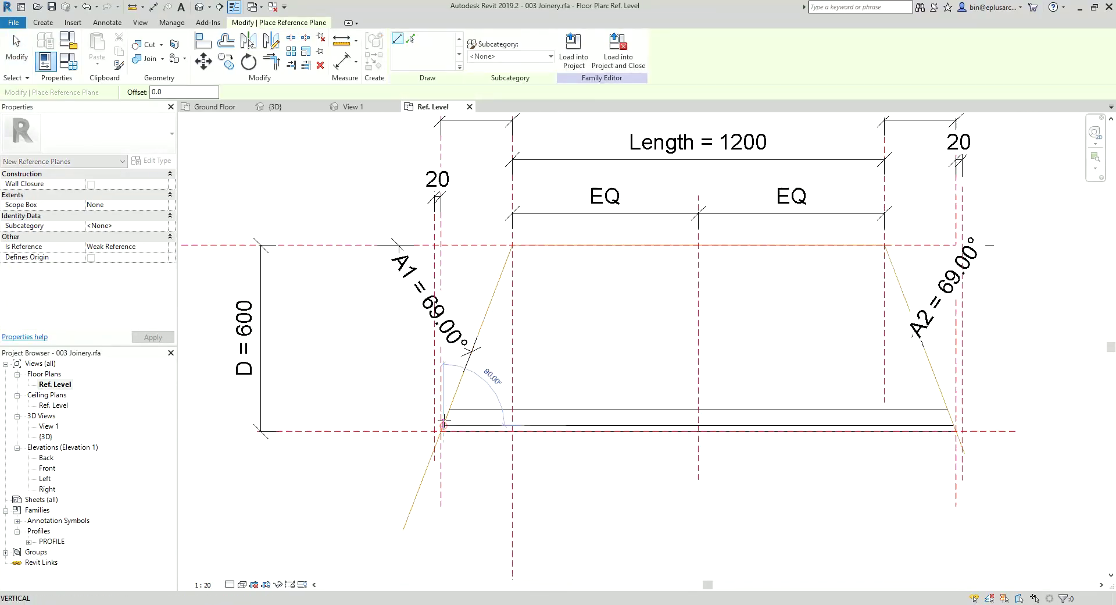
scroll(443, 426, down, 3)
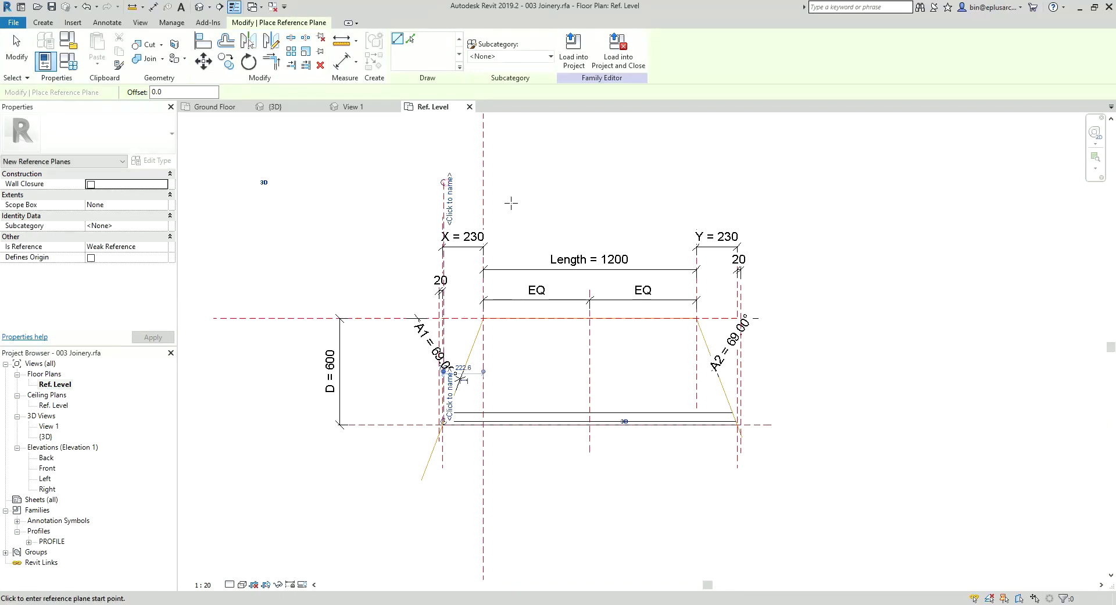
scroll(523, 291, up, 2)
scroll(674, 407, up, 3)
click(798, 467)
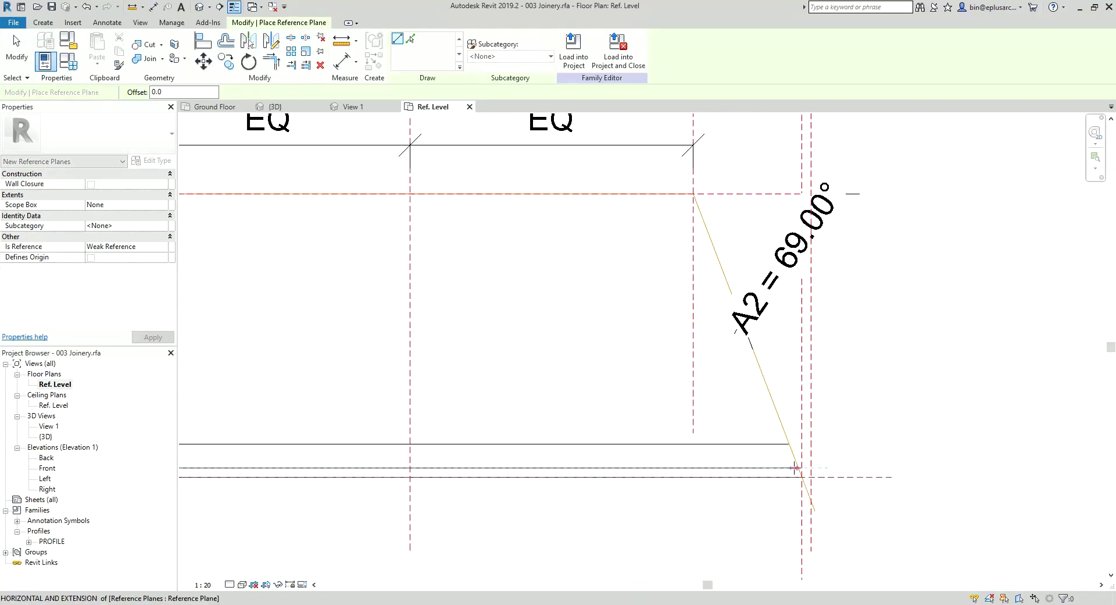
scroll(797, 465, down, 3)
click(787, 186)
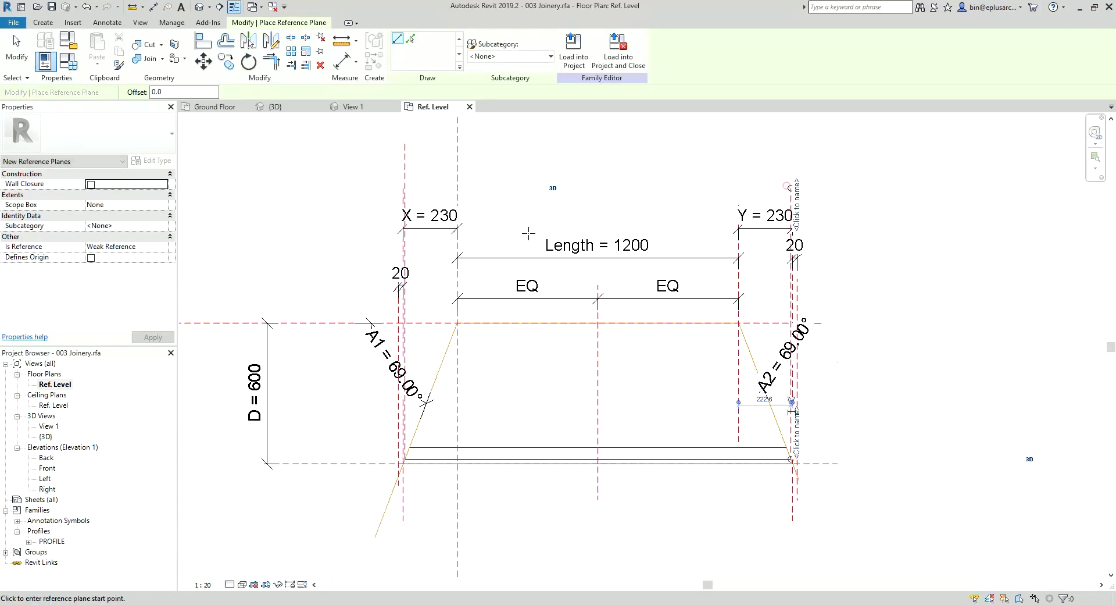
key(Escape)
key(Escape)
middle_drag(461, 337, 494, 348)
- Dimension the centre plane to both outer corner planes, reading 823 each
key(d)
key(i)
click(633, 384)
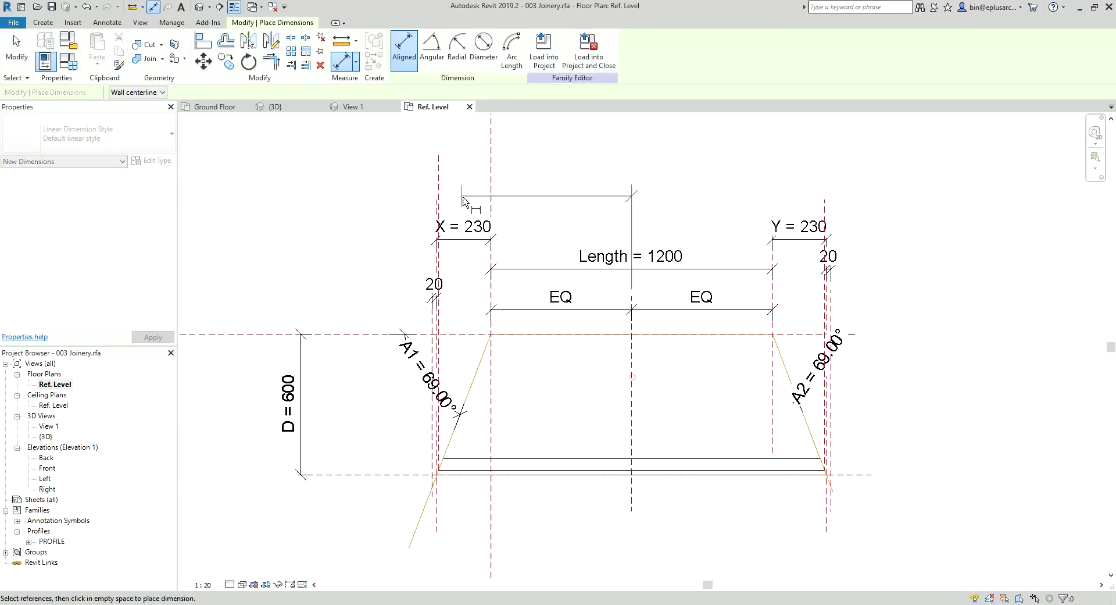
click(439, 180)
click(516, 164)
click(825, 215)
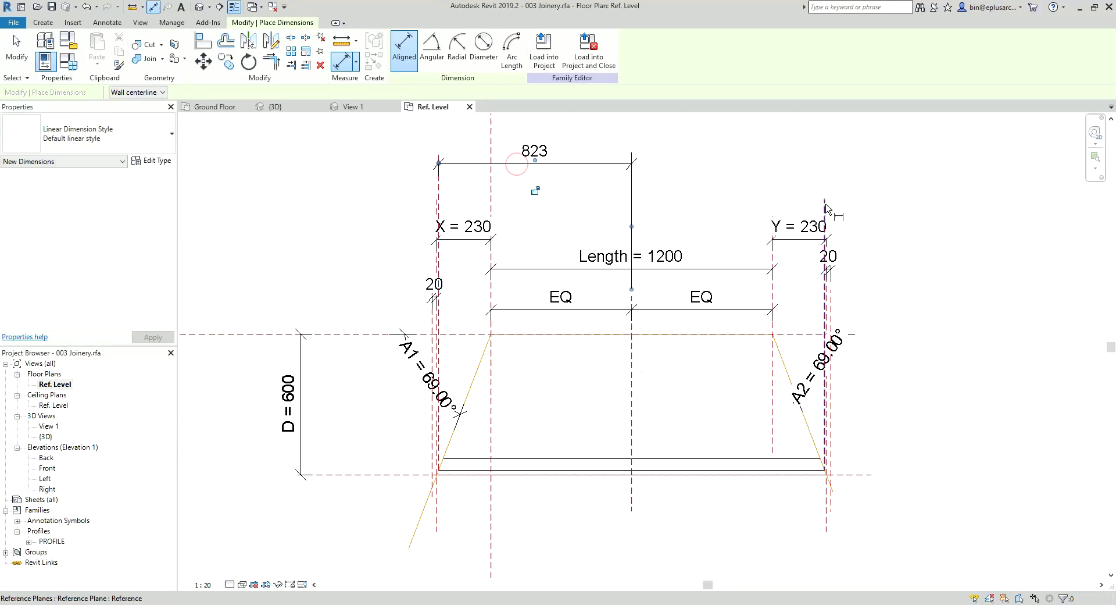
click(633, 343)
click(666, 168)
middle_drag(666, 169, 626, 243)
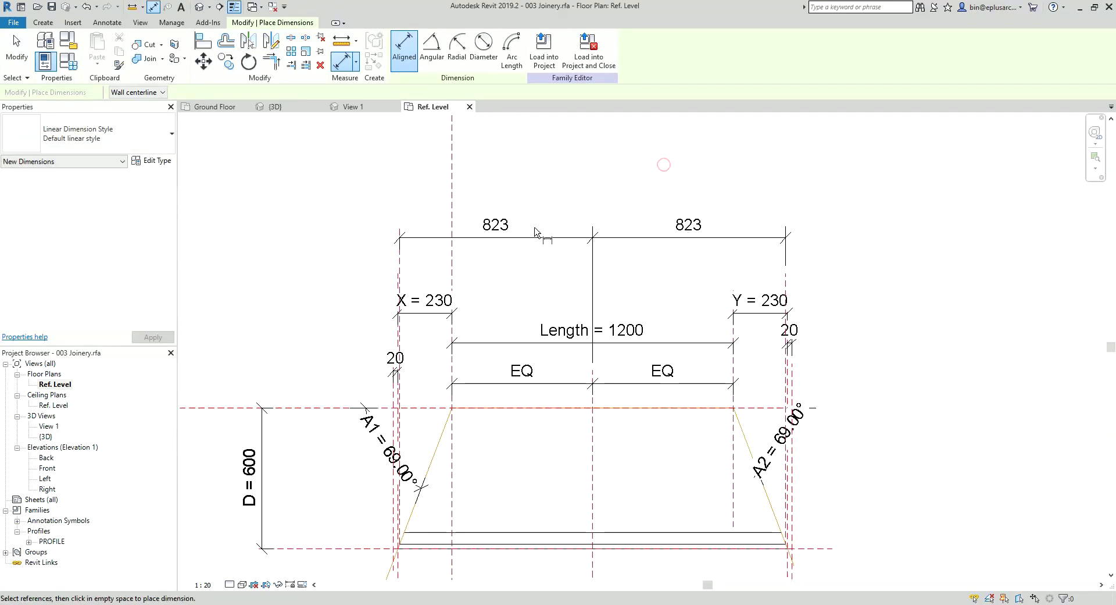
key(Escape)
key(Escape)
- Label the two 823 dimensions as instance parameters O1 and O2
click(504, 216)
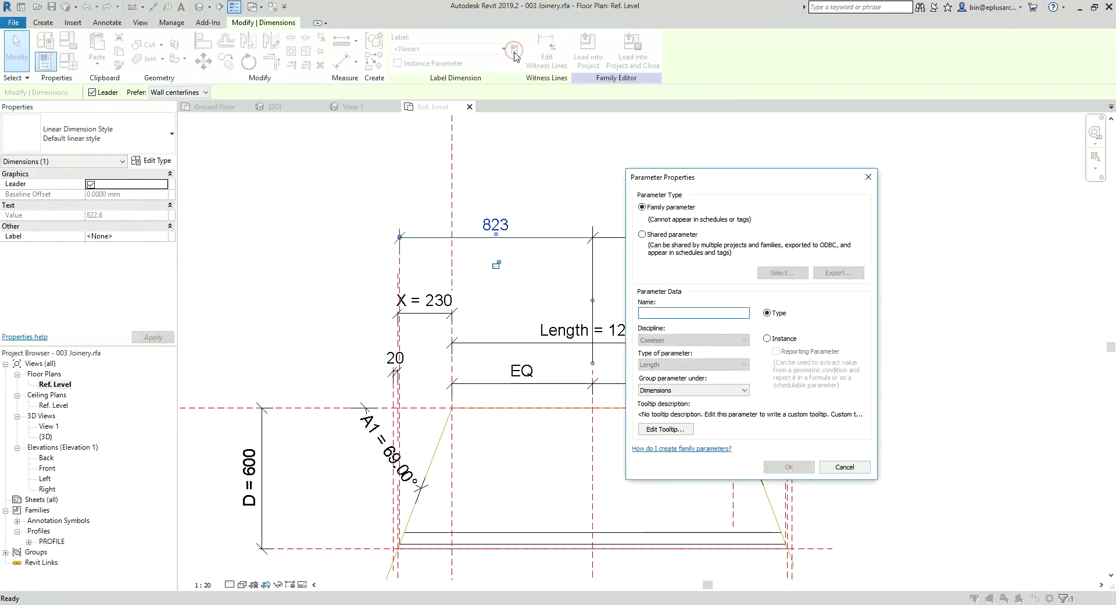
text(O1)
click(767, 338)
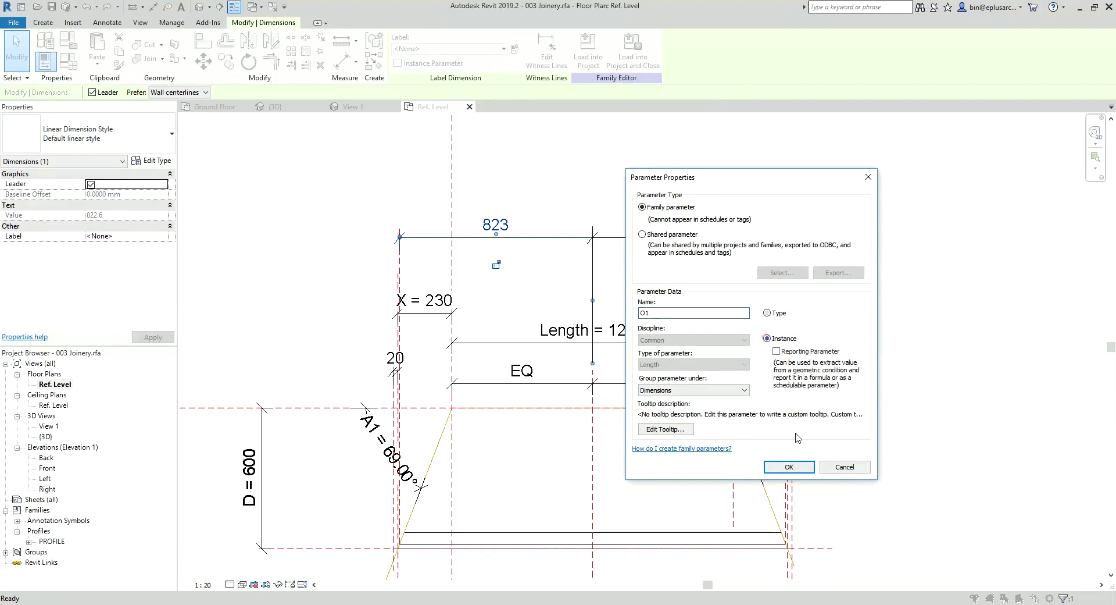
click(789, 466)
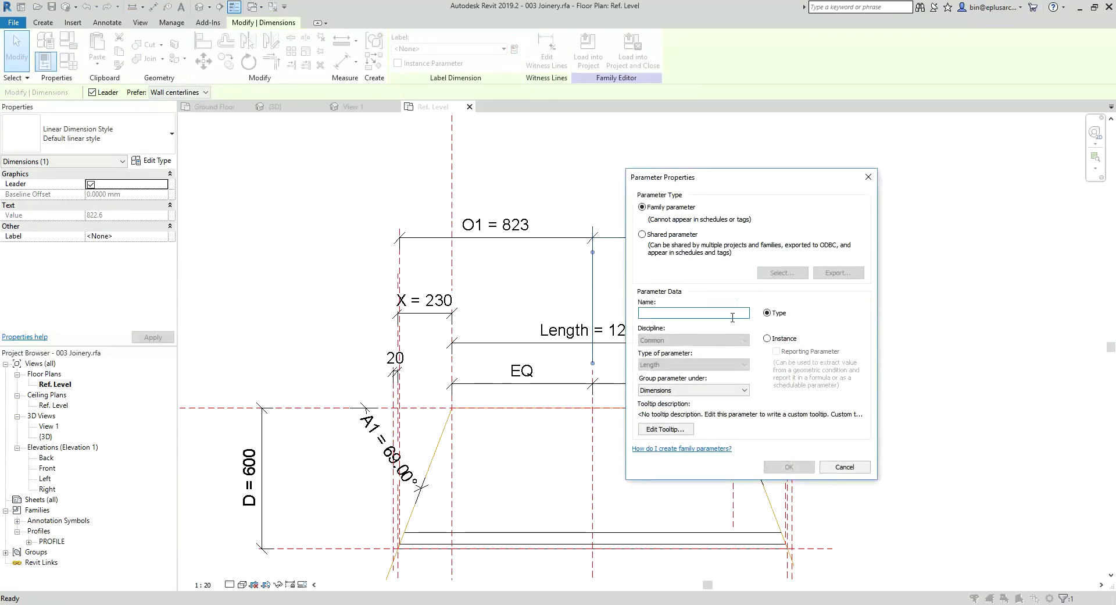
text(O2)
click(768, 338)
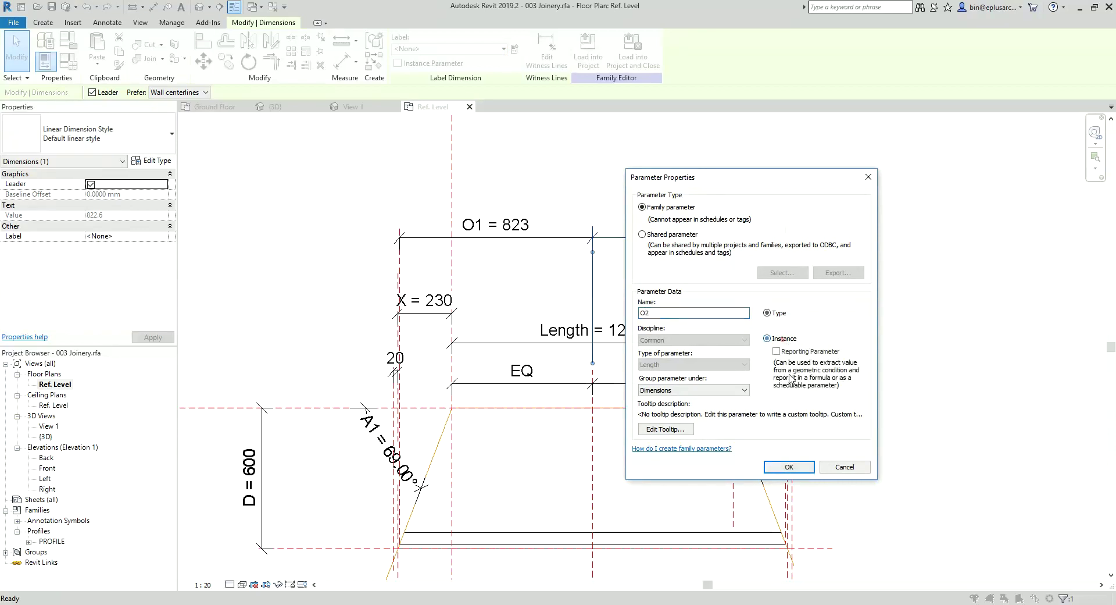
click(789, 466)
middle_drag(578, 391, 578, 339)
click(490, 390)
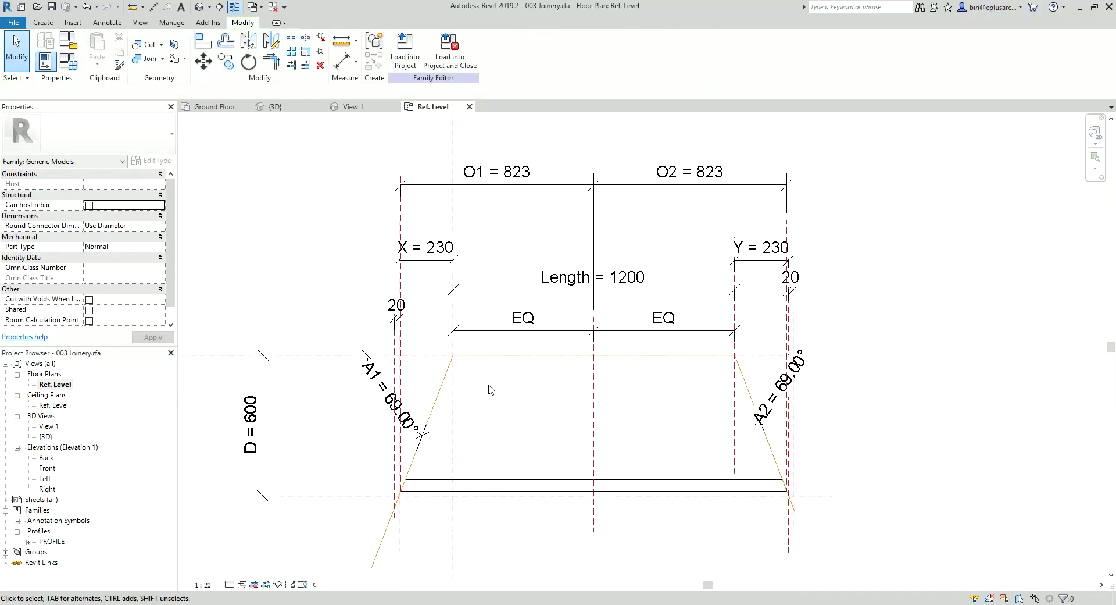
middle_drag(490, 390, 474, 366)
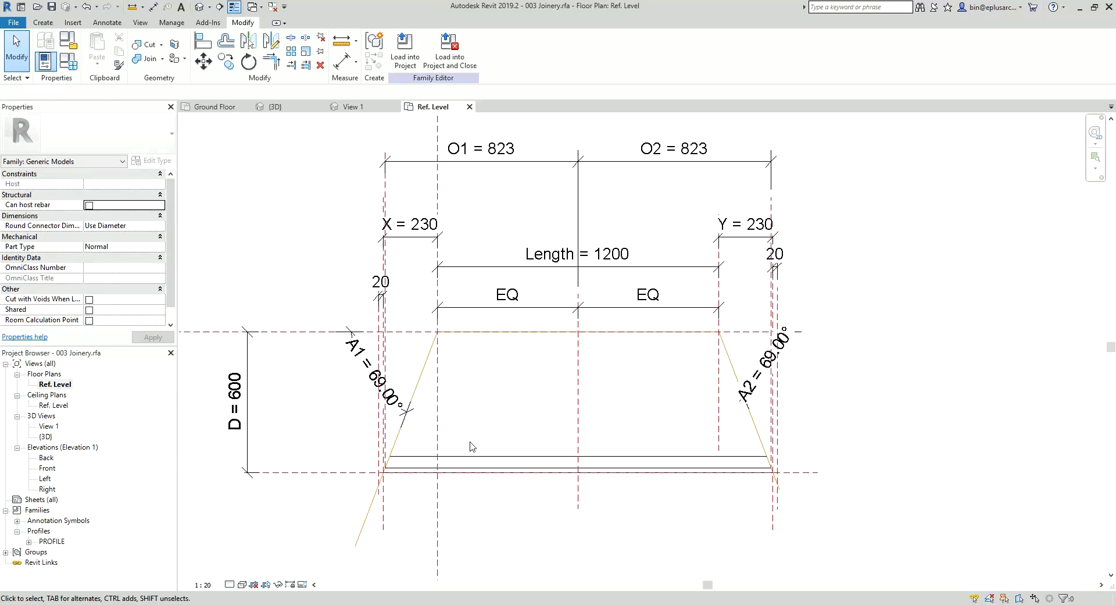
mouse_move(472, 446)
middle_down()
mouse_move(431, 387)
mouse_move(428, 413)
middle_up()
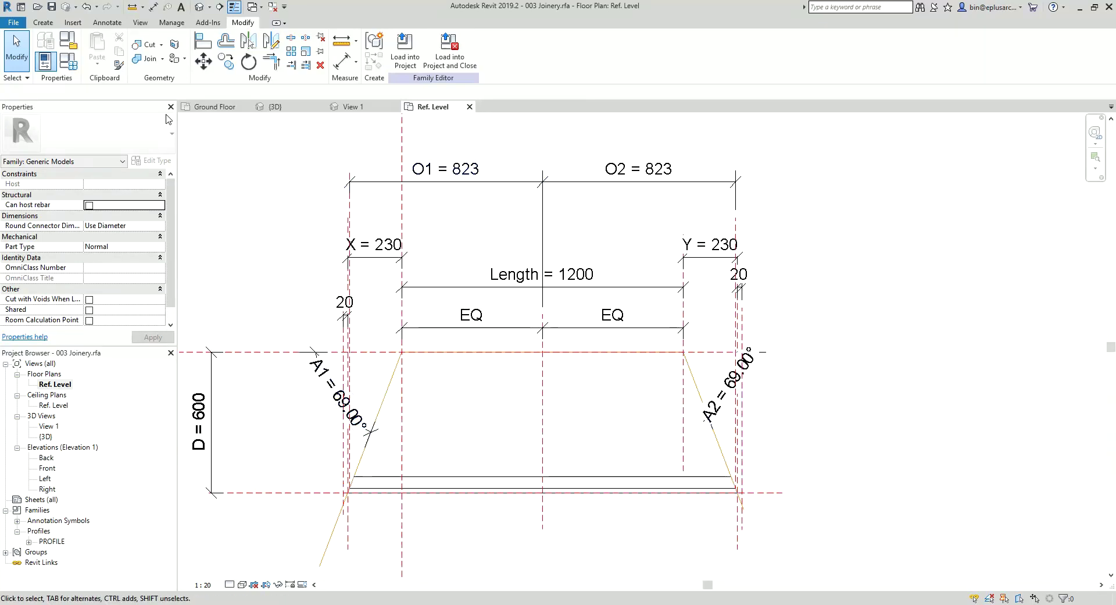
- In Family Types, give O1 the formula Length / 2 + (D - D1) / tan(A1)
click(73, 64)
drag(550, 161, 861, 126)
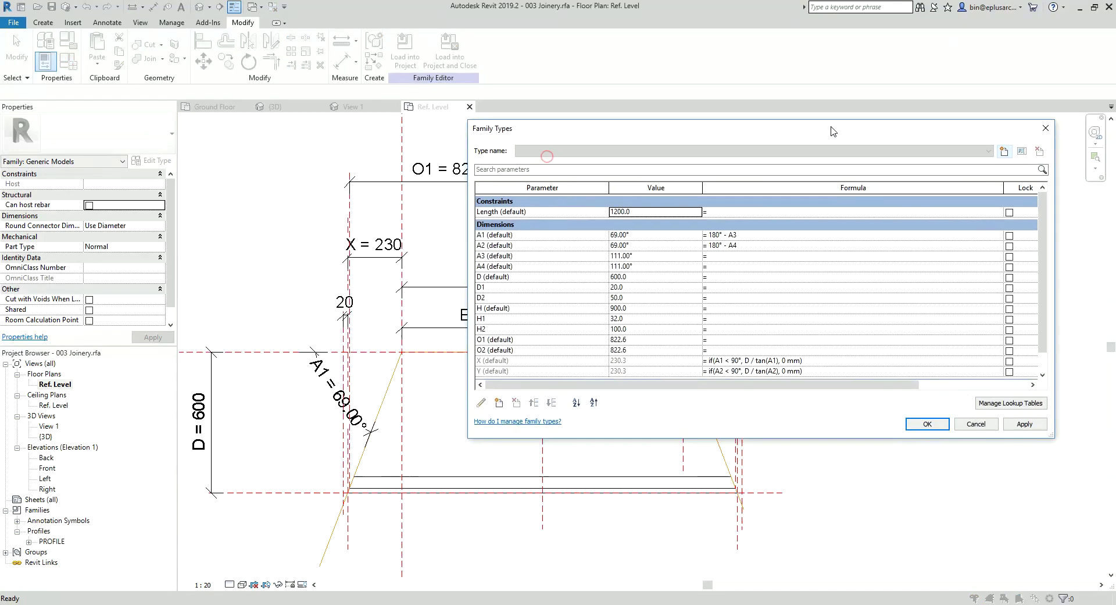
click(768, 330)
text(Length / 2 + (D - D1) / tan(A1))
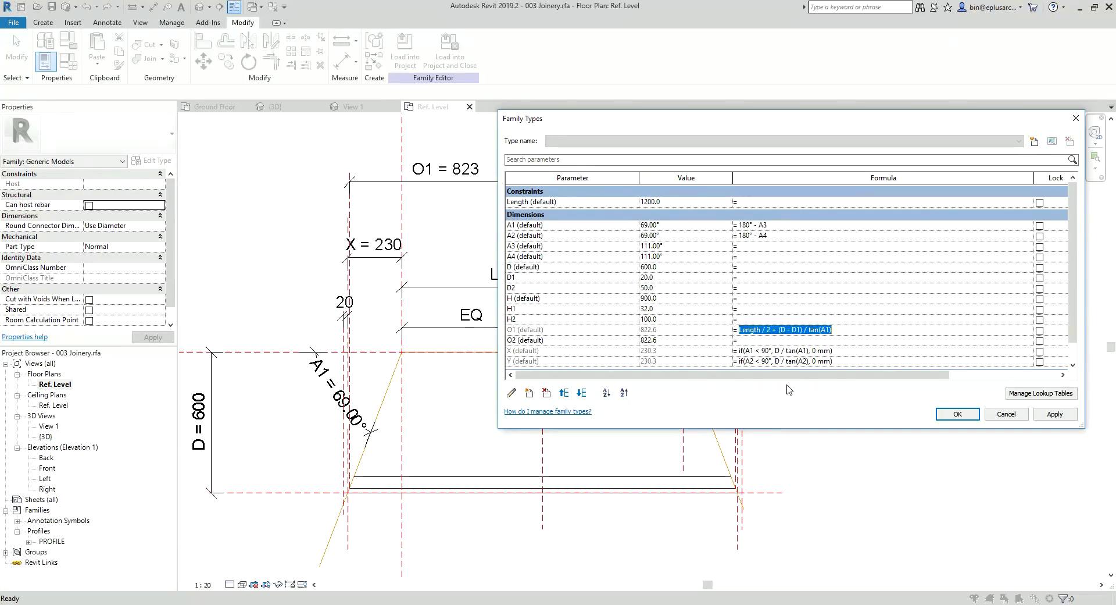
click(980, 413)
- Swing the left end reference line until A1 reads 66° and bring up the family parameters
middle_drag(523, 367, 595, 326)
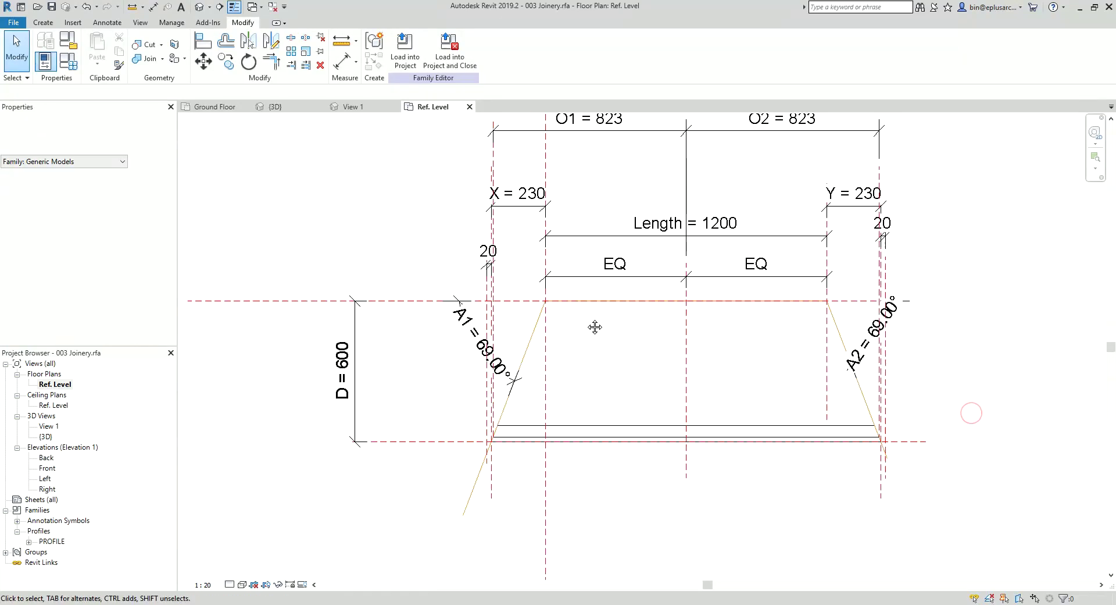
click(486, 479)
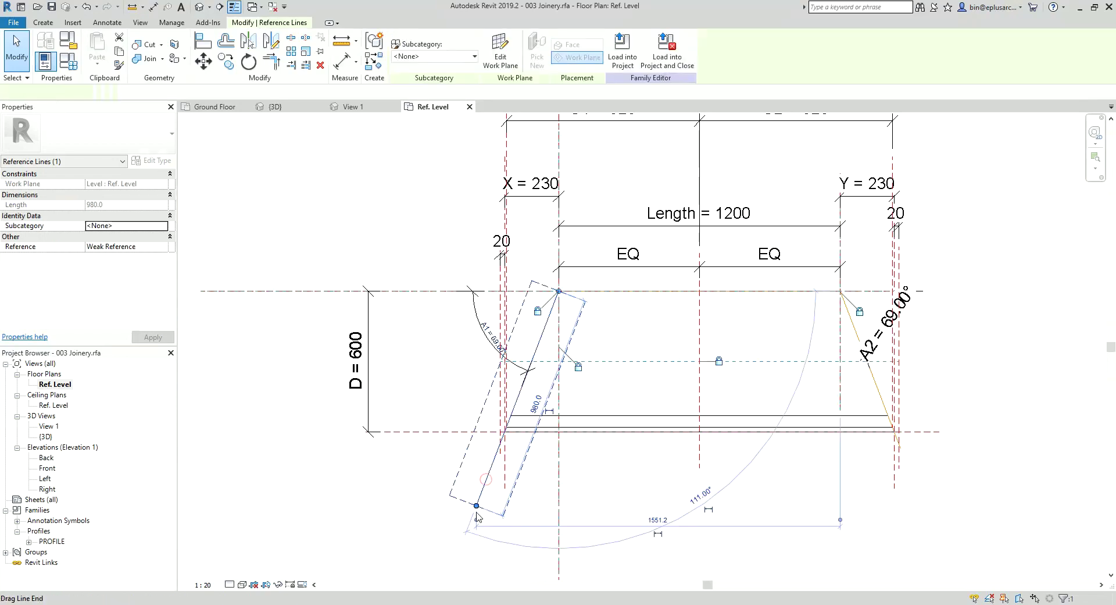
mouse_move(433, 497)
mouse_down()
mouse_move(678, 493)
mouse_move(595, 496)
mouse_move(643, 503)
mouse_move(634, 487)
mouse_move(546, 492)
mouse_up()
scroll(647, 421, down, 2)
click(647, 426)
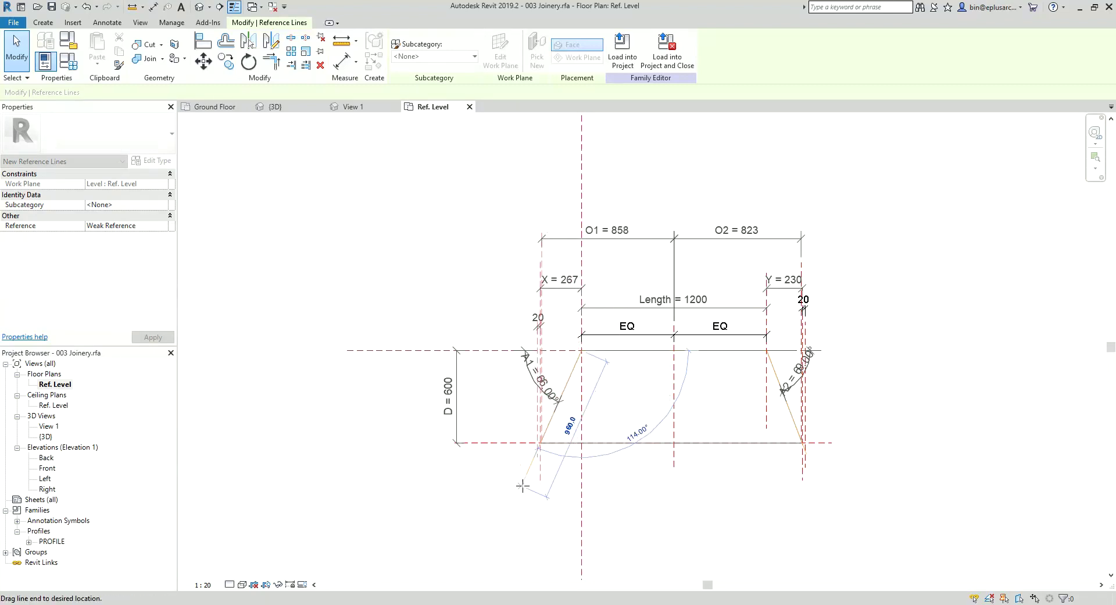
drag(529, 488, 518, 481)
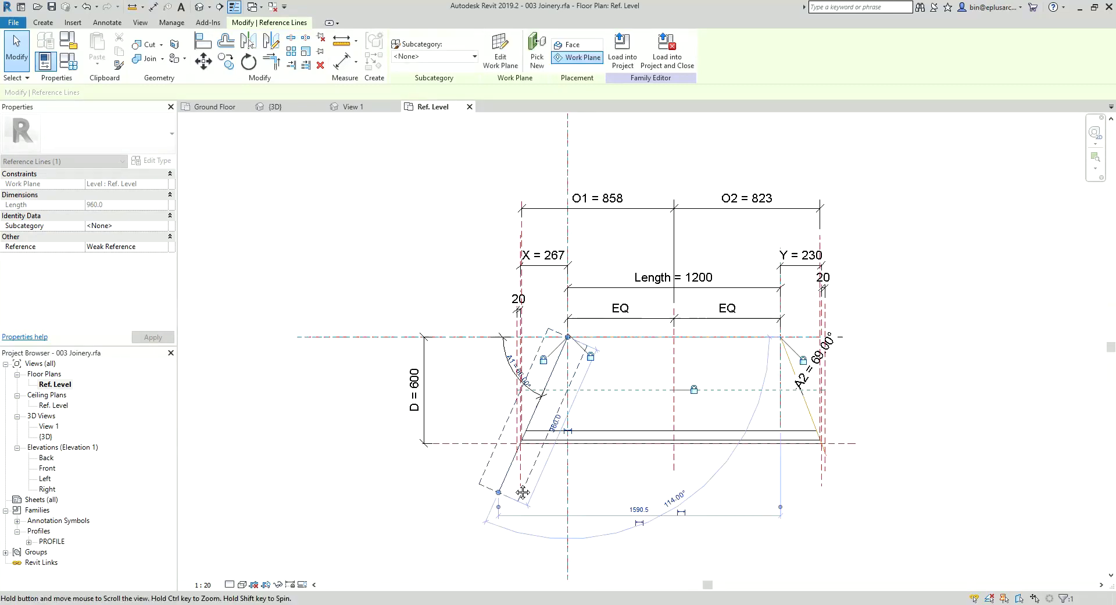
click(68, 60)
drag(582, 118, 699, 118)
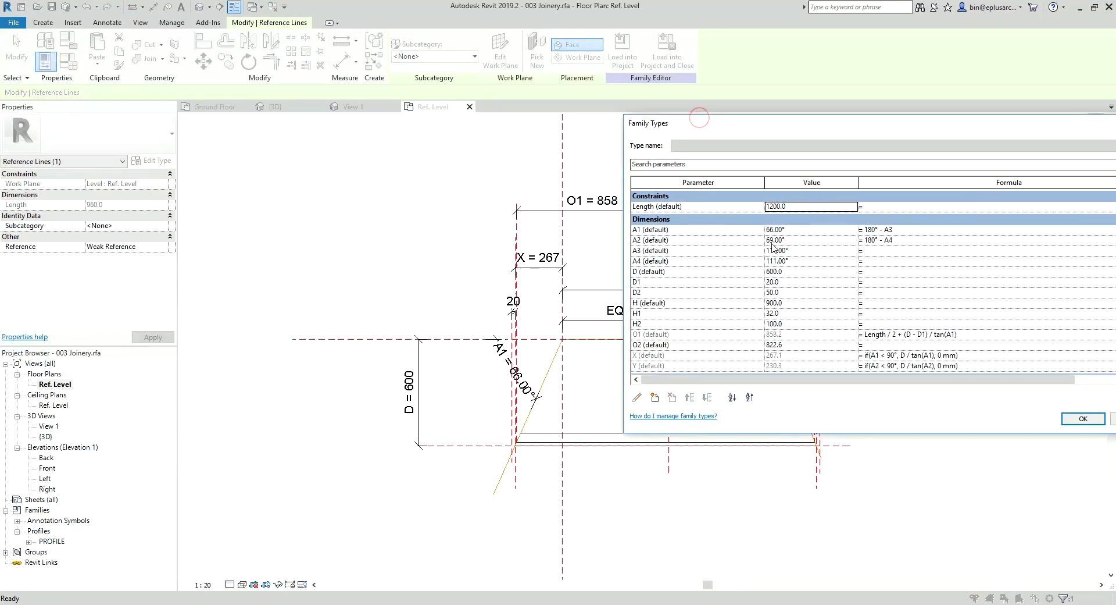
- Test A3 at 90°, then set A3 to 45° so the left end becomes 135°
drag(814, 120, 790, 124)
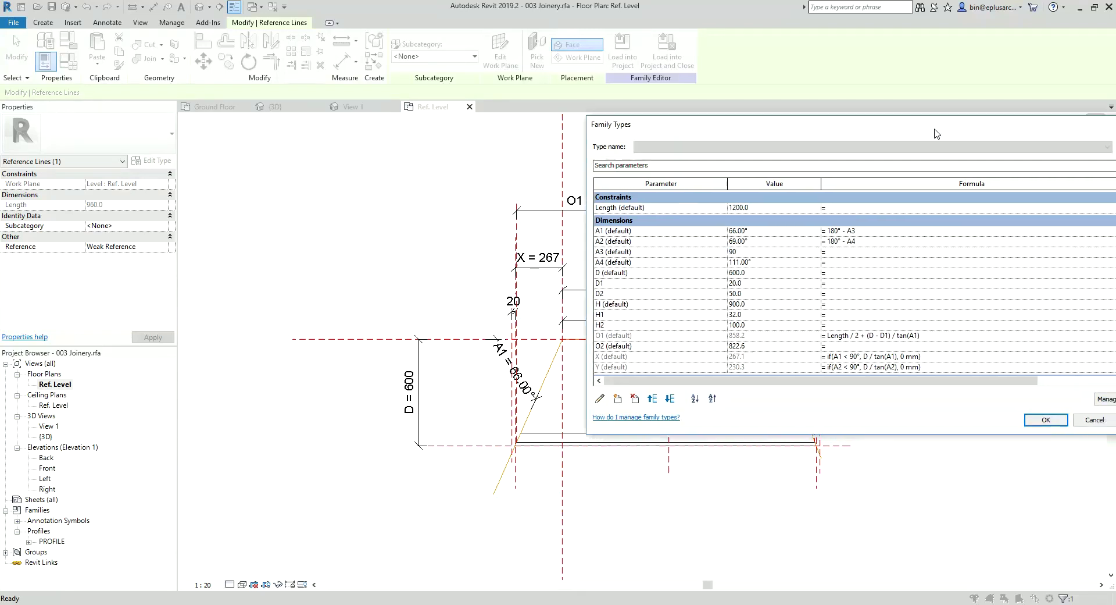
drag(947, 126, 777, 53)
click(982, 349)
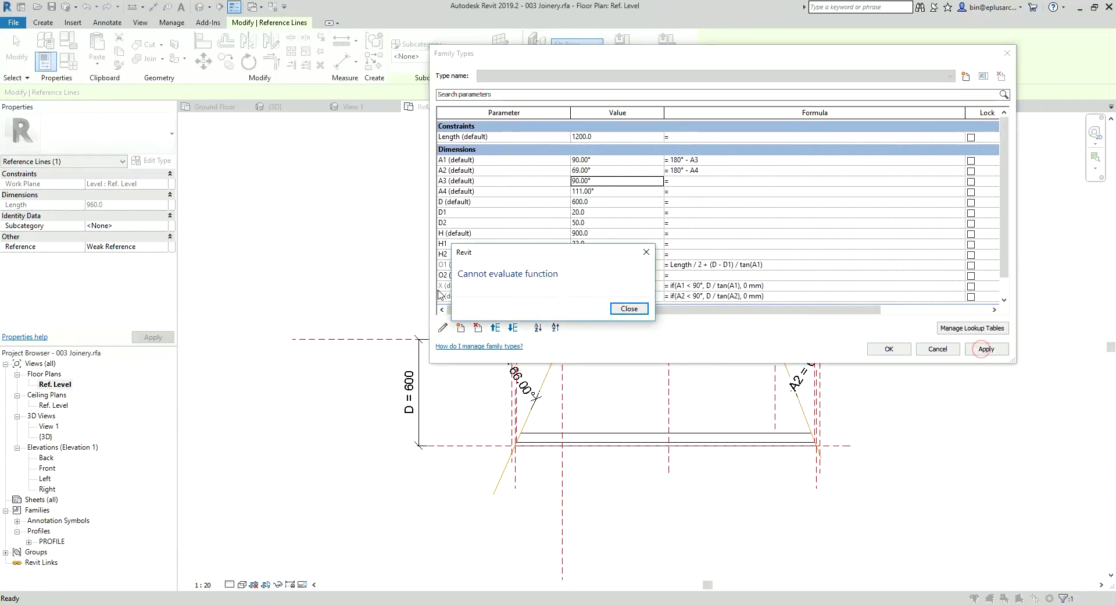
click(646, 252)
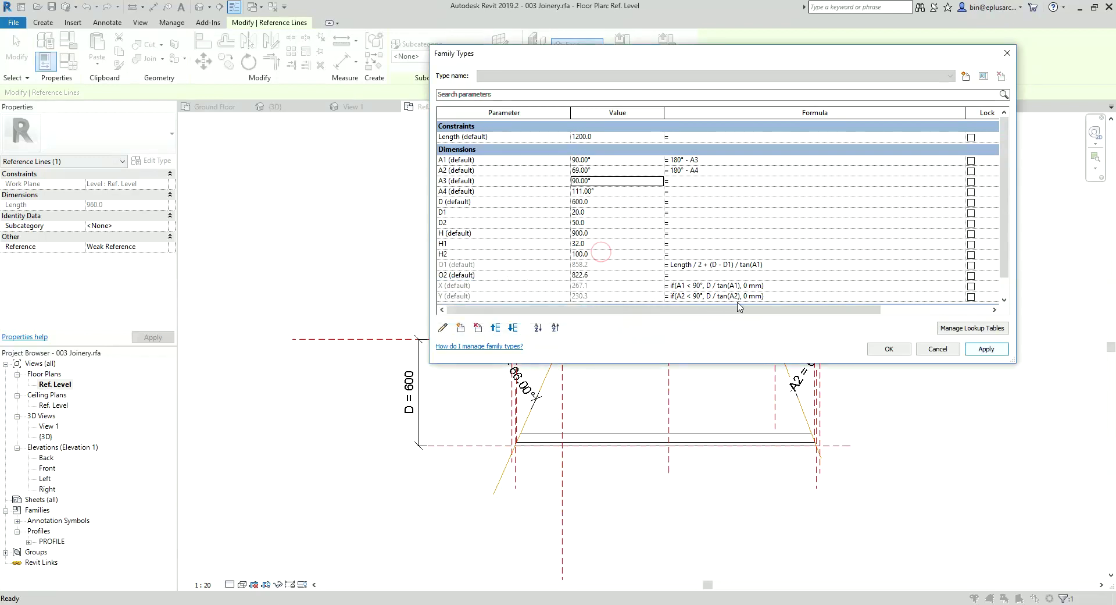
click(672, 264)
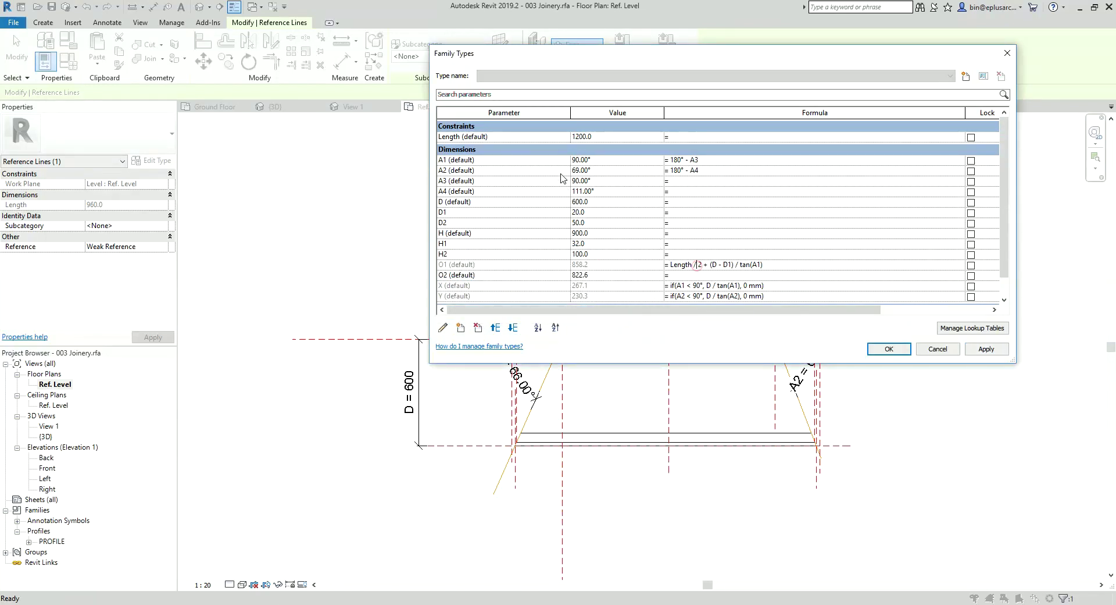
click(607, 179)
text(45)
click(986, 349)
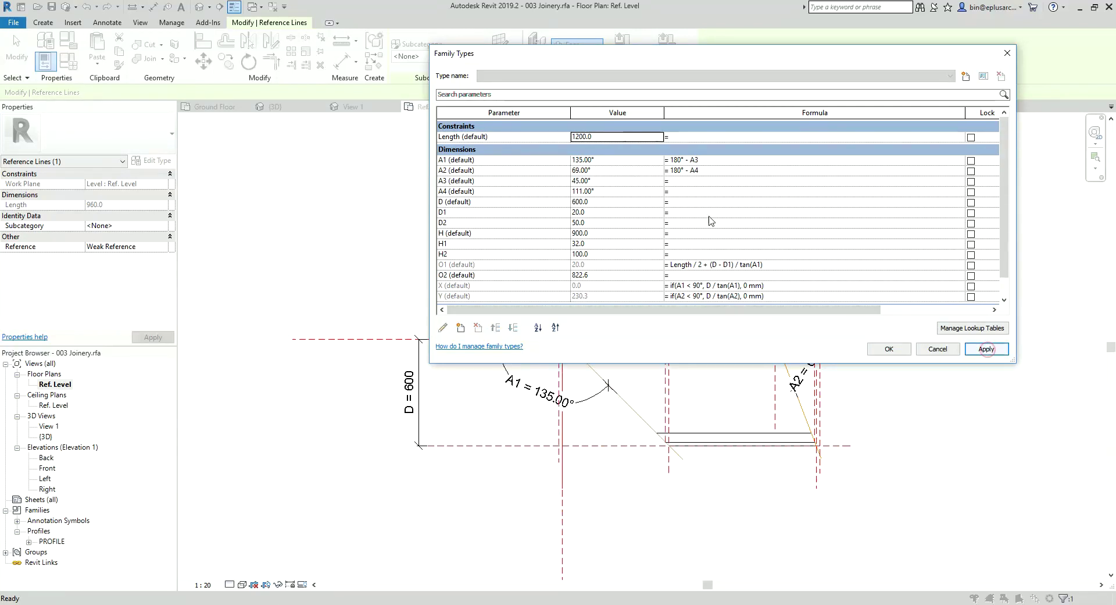
- Wrap the O1 formula in if(A1 = 90°, Length / 2, …) and fix the expression error
click(700, 265)
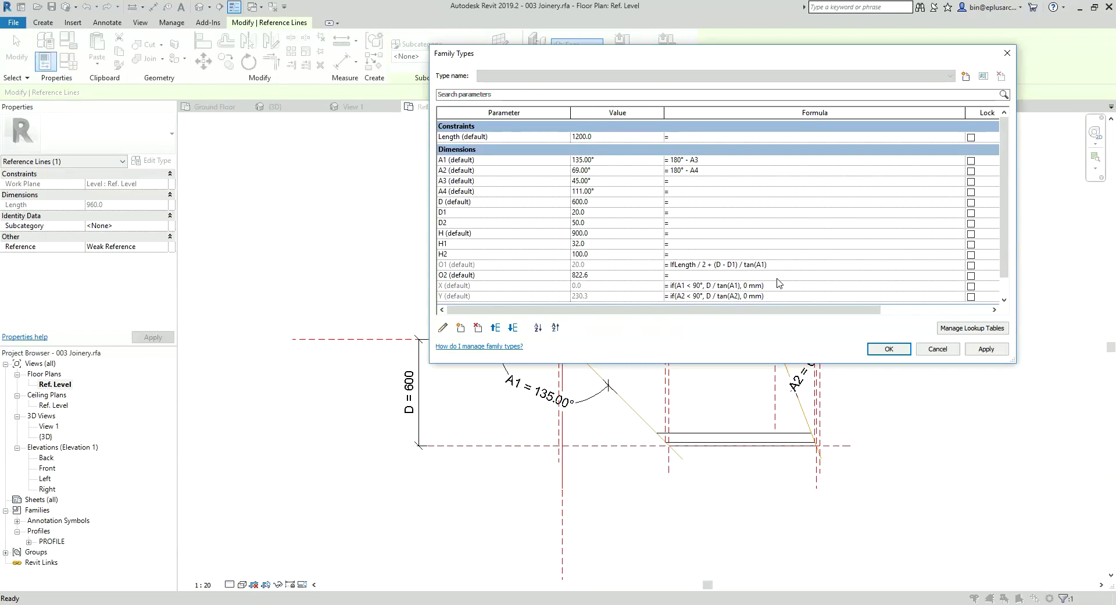
text((A)
text(1=90,Length)
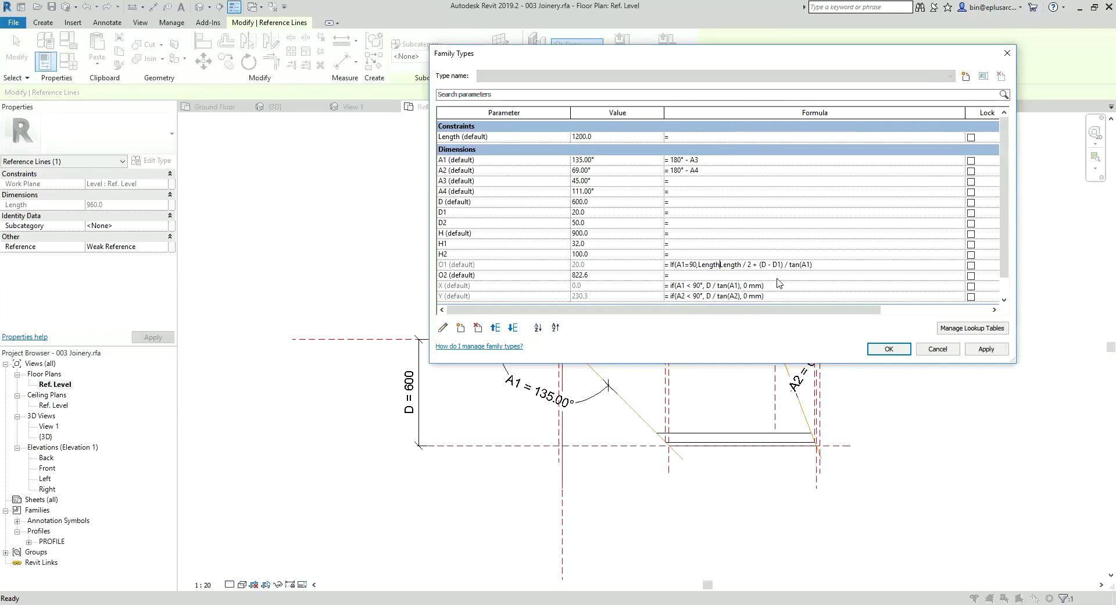
text(,)
click(838, 262)
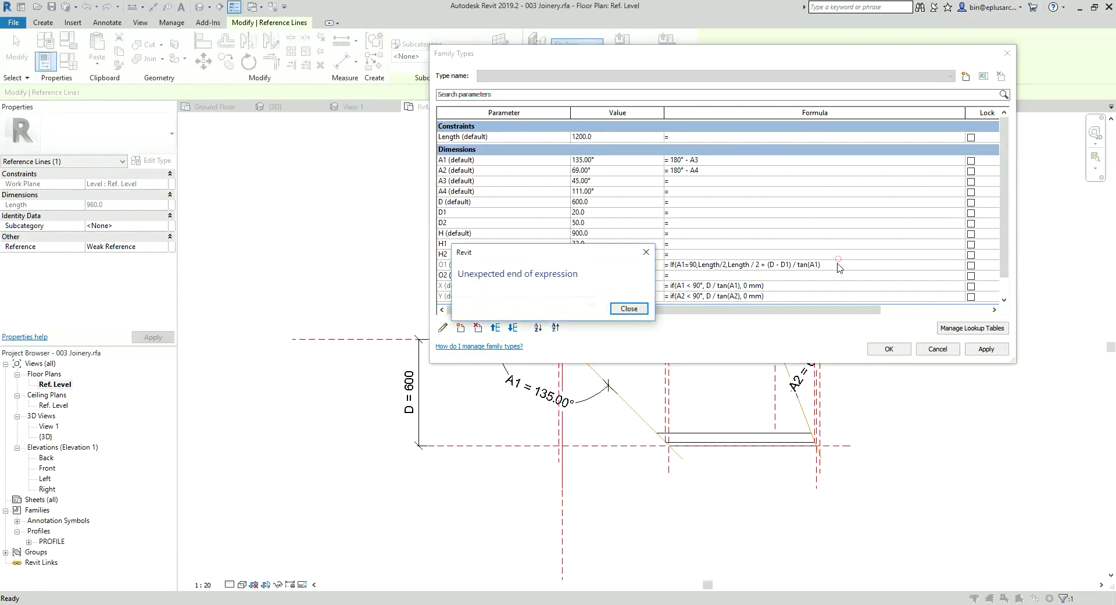
click(630, 313)
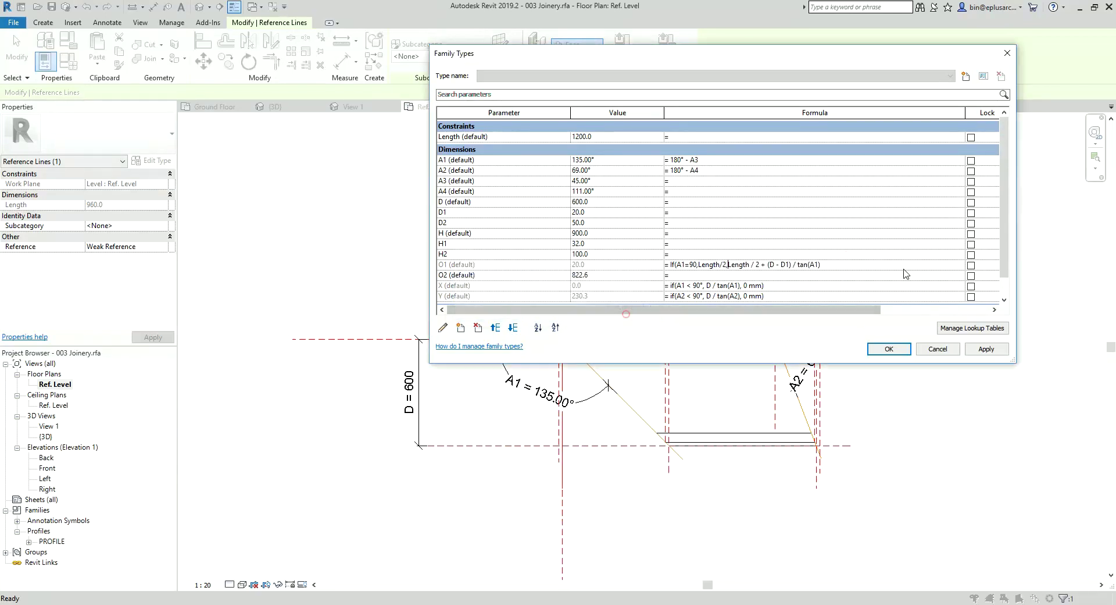
click(834, 256)
click(860, 265)
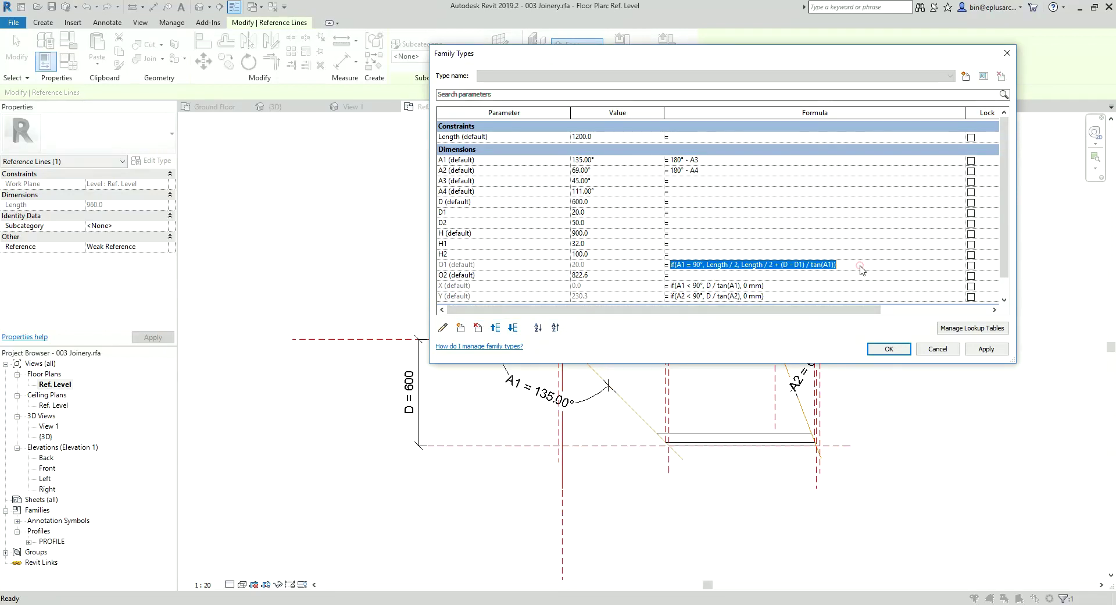
- Apply the parameter changes and flex the left end line so A1 becomes 60°
click(889, 348)
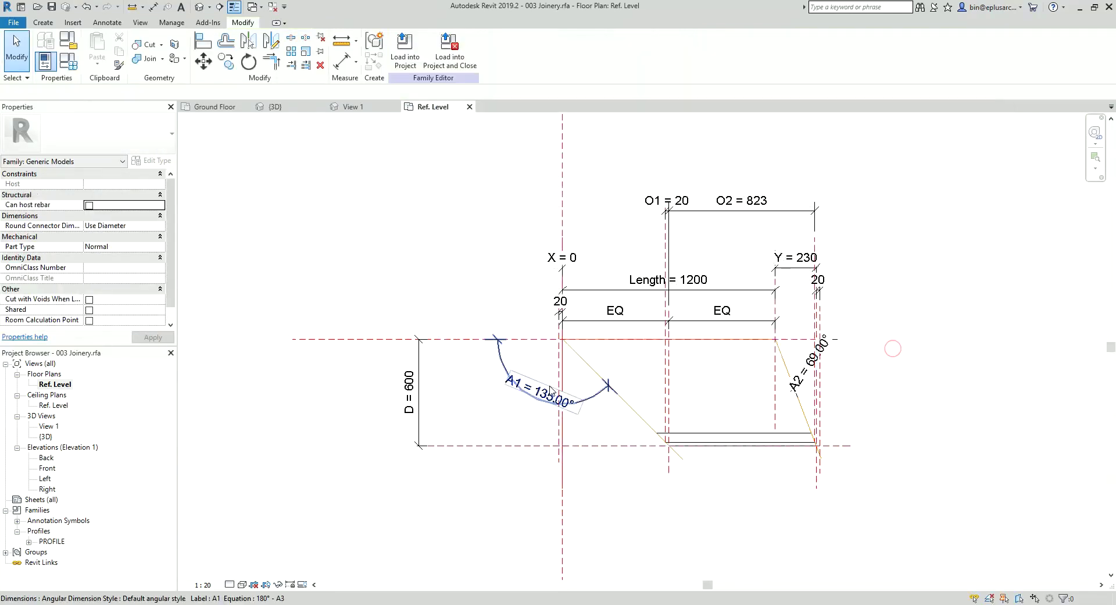
mouse_move(605, 459)
middle_down()
mouse_move(606, 373)
mouse_move(602, 385)
middle_up()
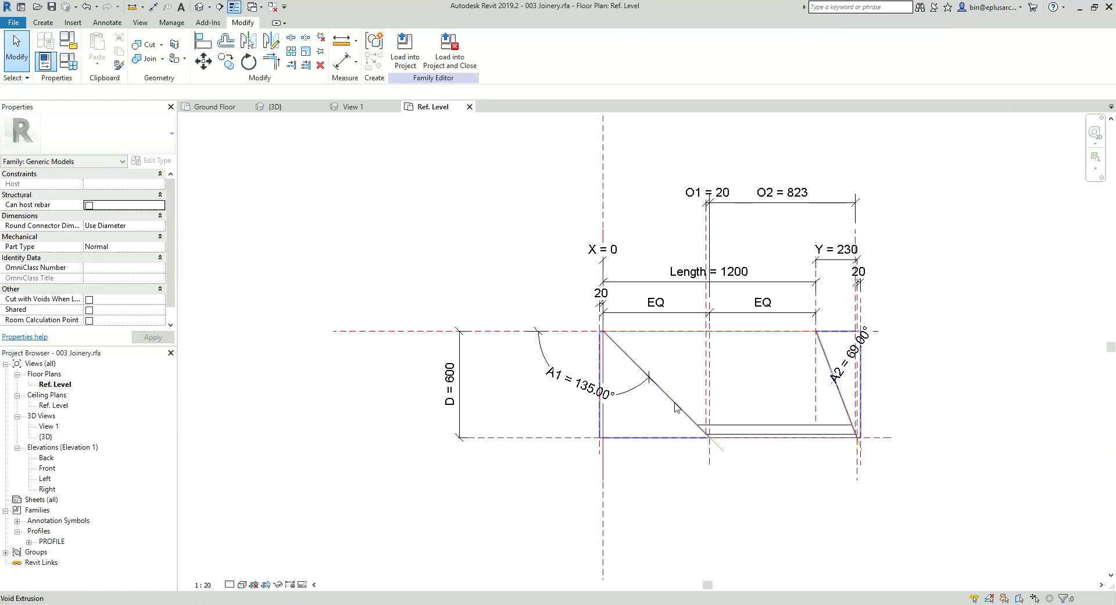
click(675, 402)
click(724, 455)
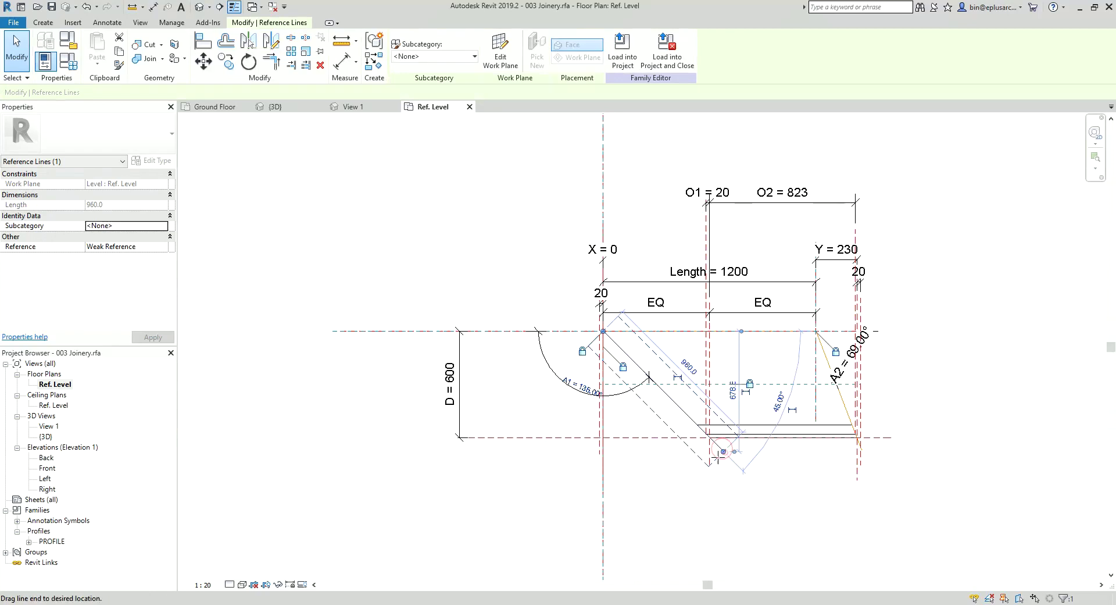
mouse_move(723, 452)
mouse_down()
mouse_move(668, 474)
mouse_move(577, 484)
mouse_up()
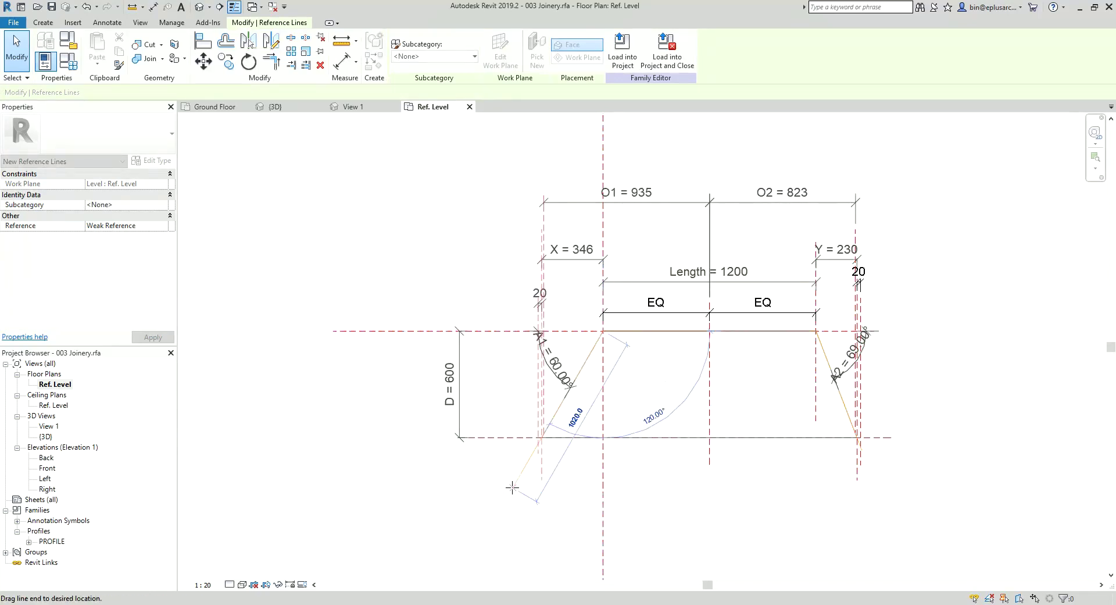
drag(494, 484, 513, 487)
- Test A3 at 90°, then restore it to 120° and close Family Types
click(68, 60)
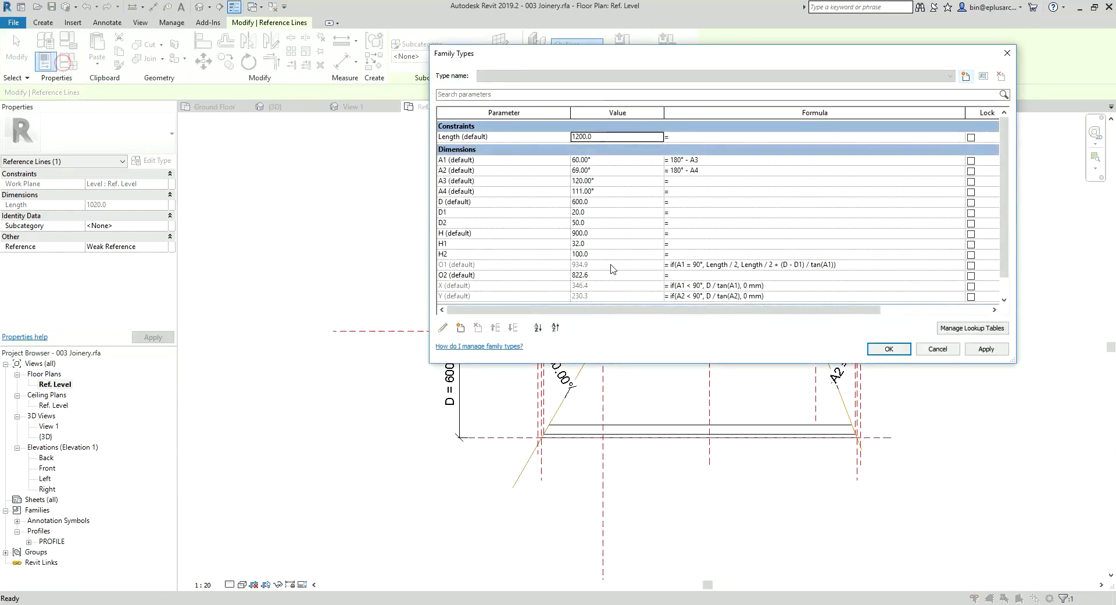
click(608, 182)
text(90)
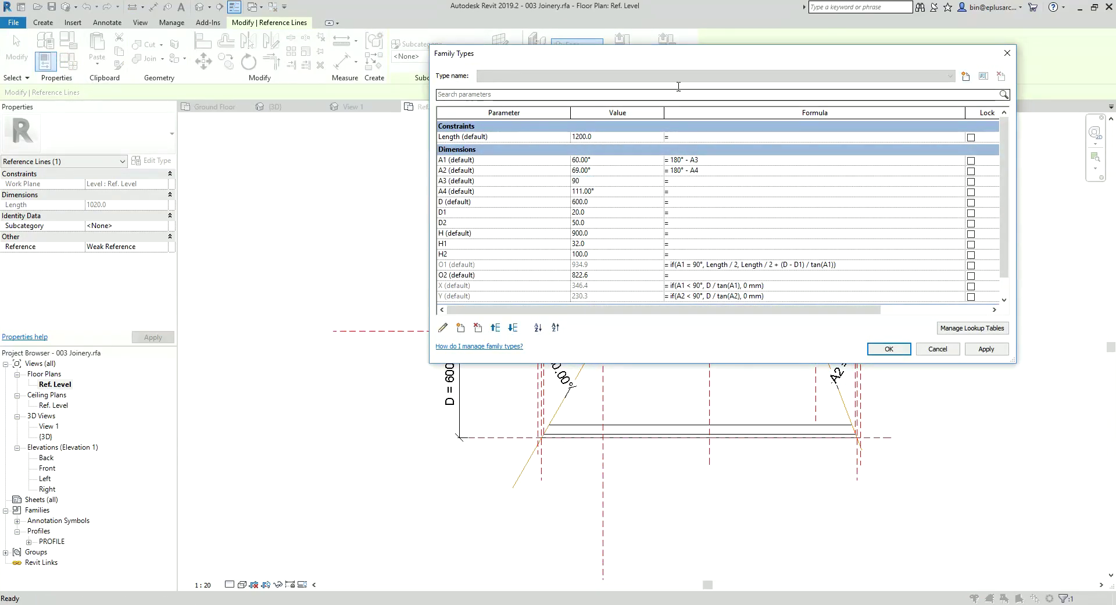
drag(715, 53, 623, 304)
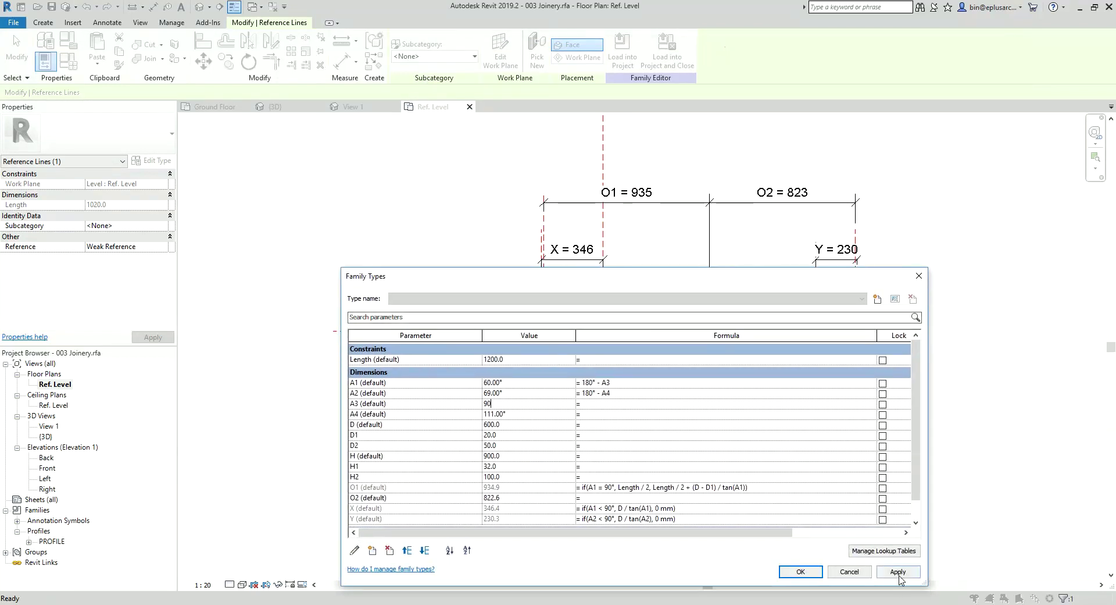
click(898, 572)
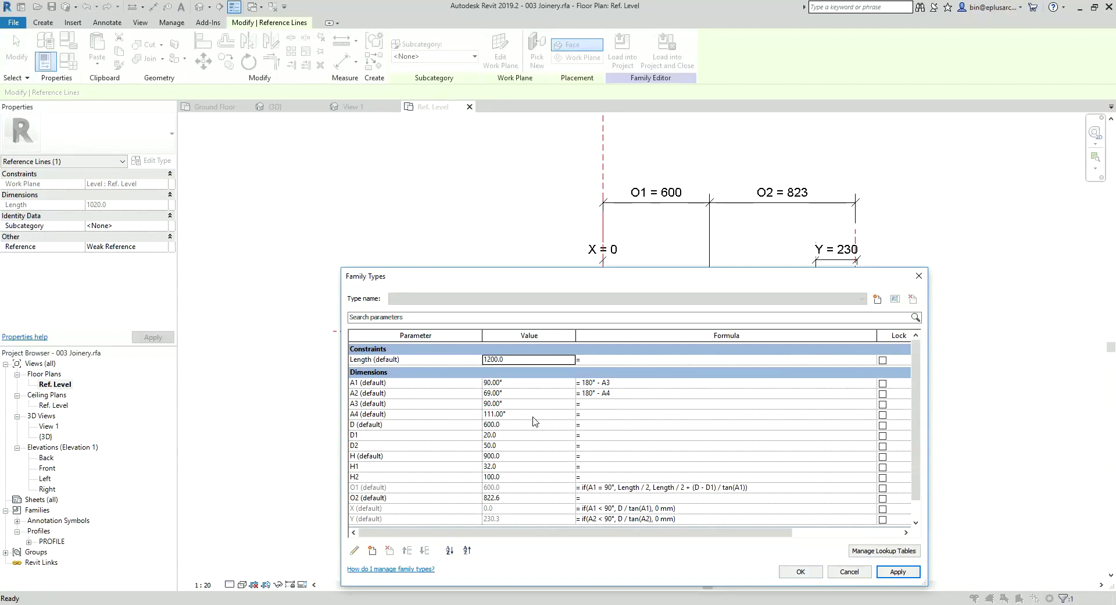
click(531, 406)
text(120)
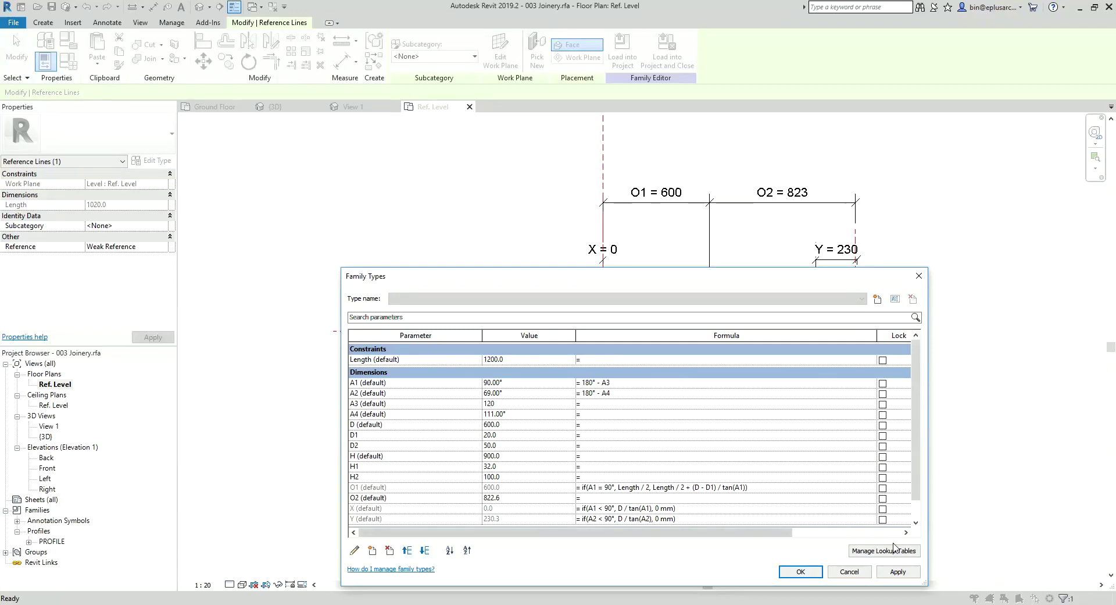
click(898, 572)
click(801, 572)
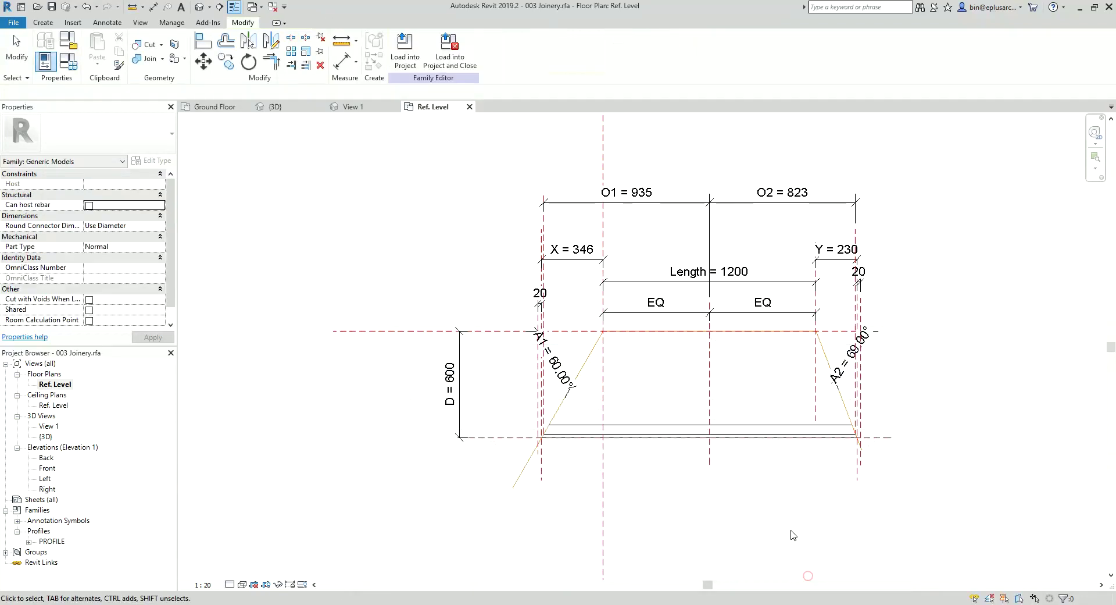
- Paste the O1 conditional formula into O2 with A2 as its angle, so O2 reads 823
middle_drag(656, 392, 578, 398)
click(68, 60)
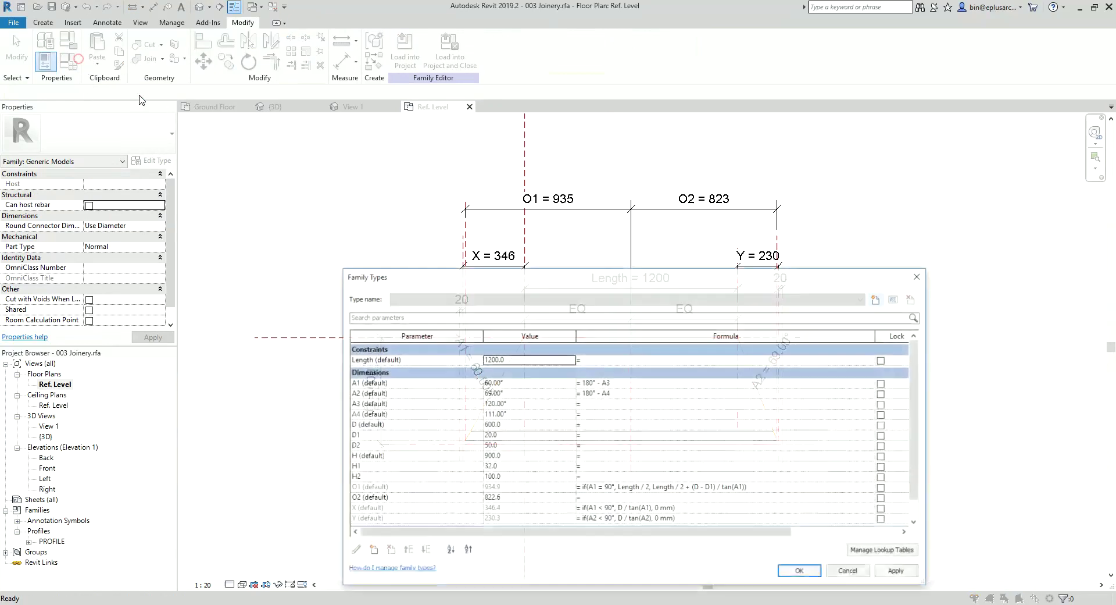
drag(558, 284, 521, 146)
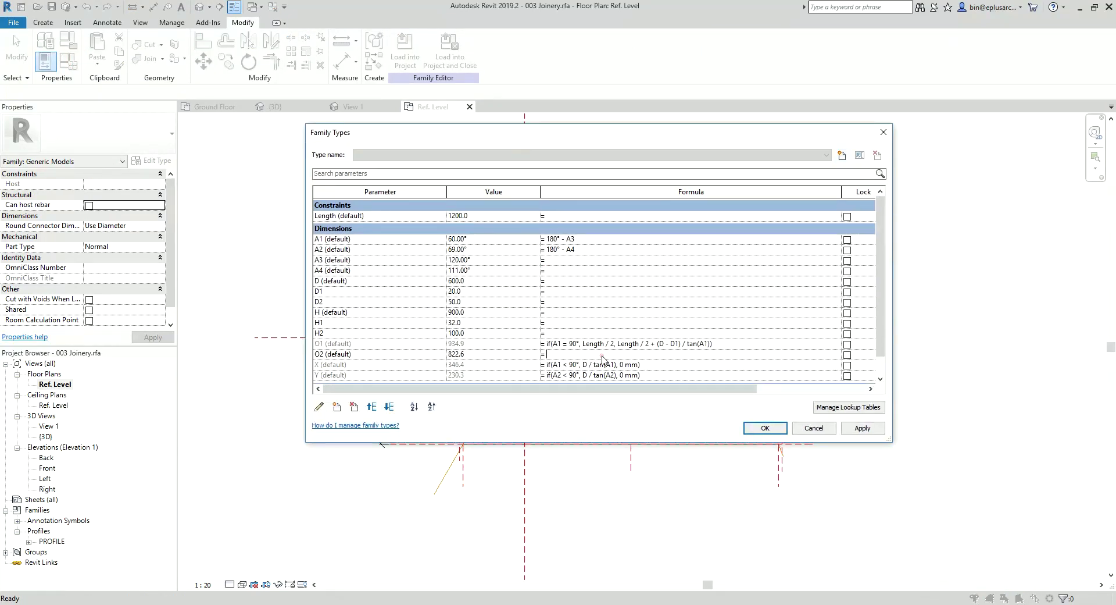
text(if(A1 = 90°, Length / 2, Length / 2 + (D - D1) / tan(A1)))
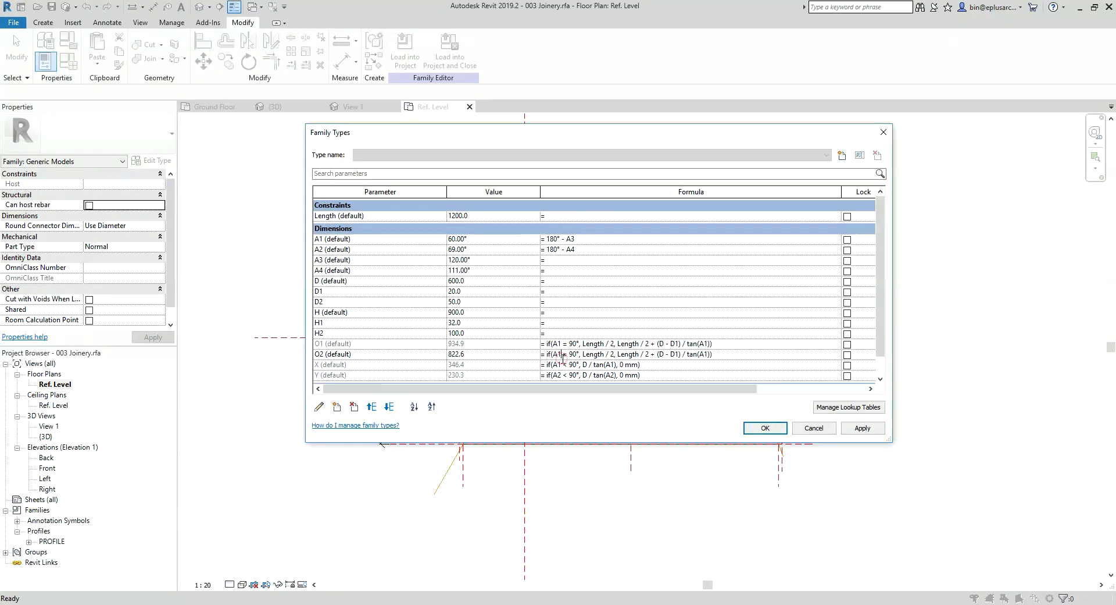
click(563, 355)
key(BackSpace)
click(764, 428)
middle_drag(564, 343, 603, 377)
scroll(582, 376, up, 2)
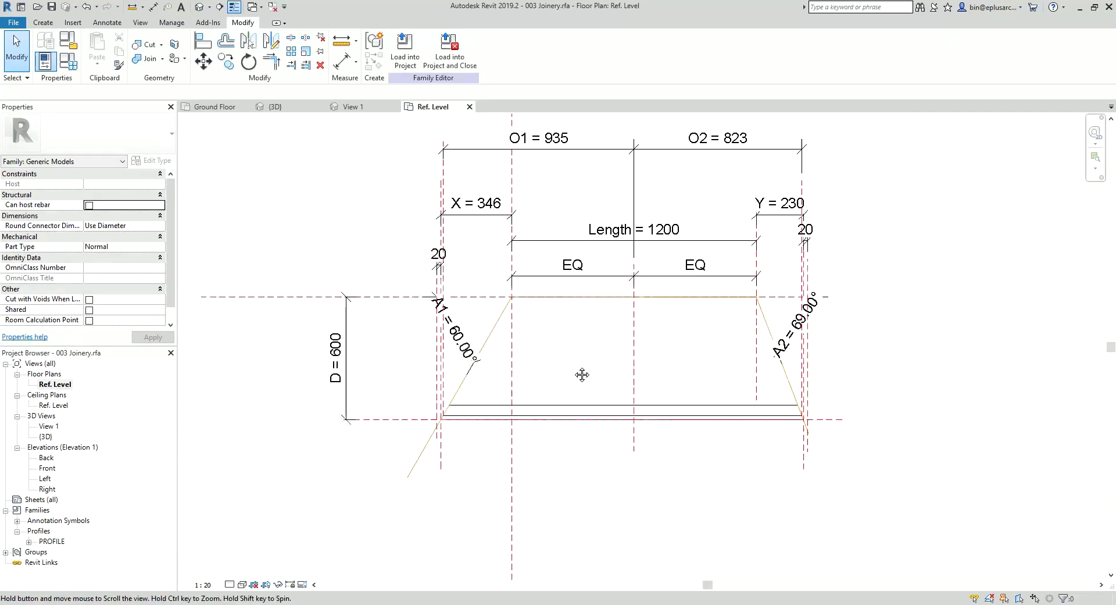
scroll(516, 360, up, 1)
scroll(517, 346, up, 2)
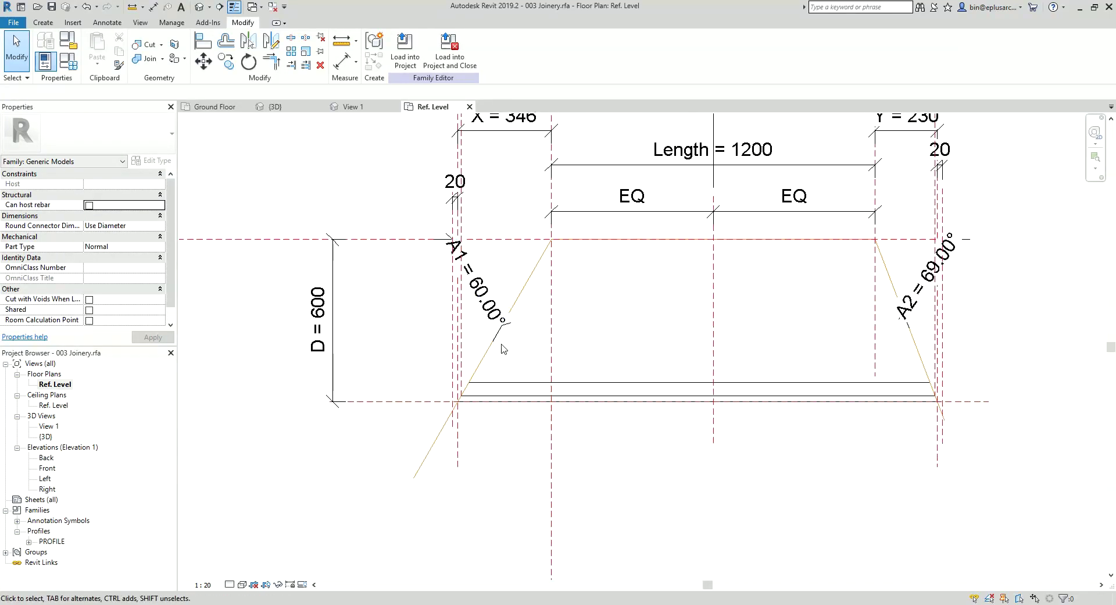
middle_drag(519, 341, 491, 333)
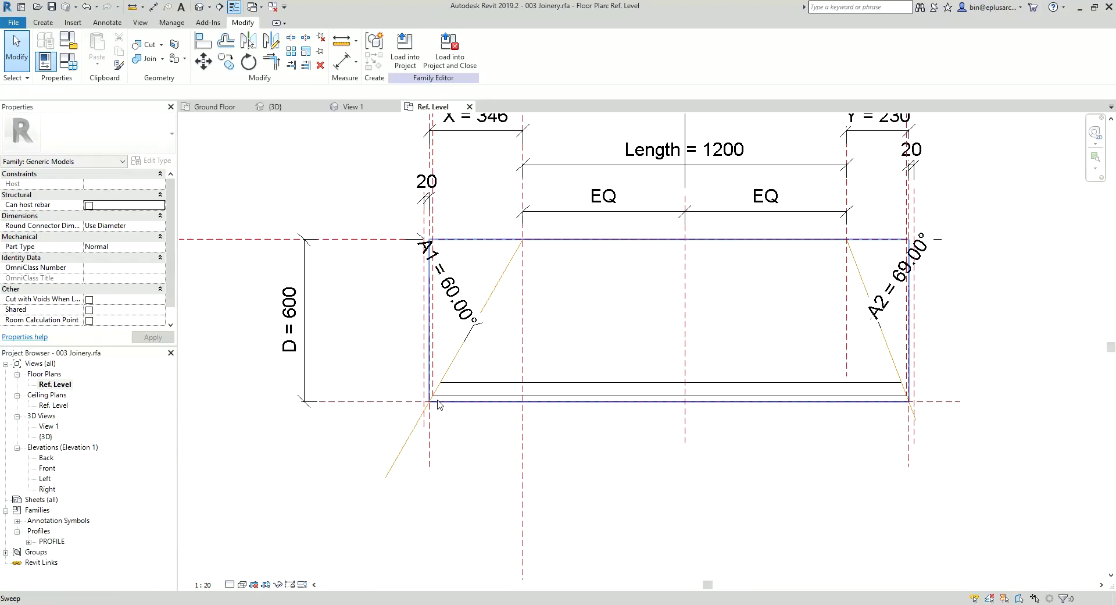
- Create a new family from the Metric Generic Model.rft template
click(14, 23)
mouse_move(39, 68)
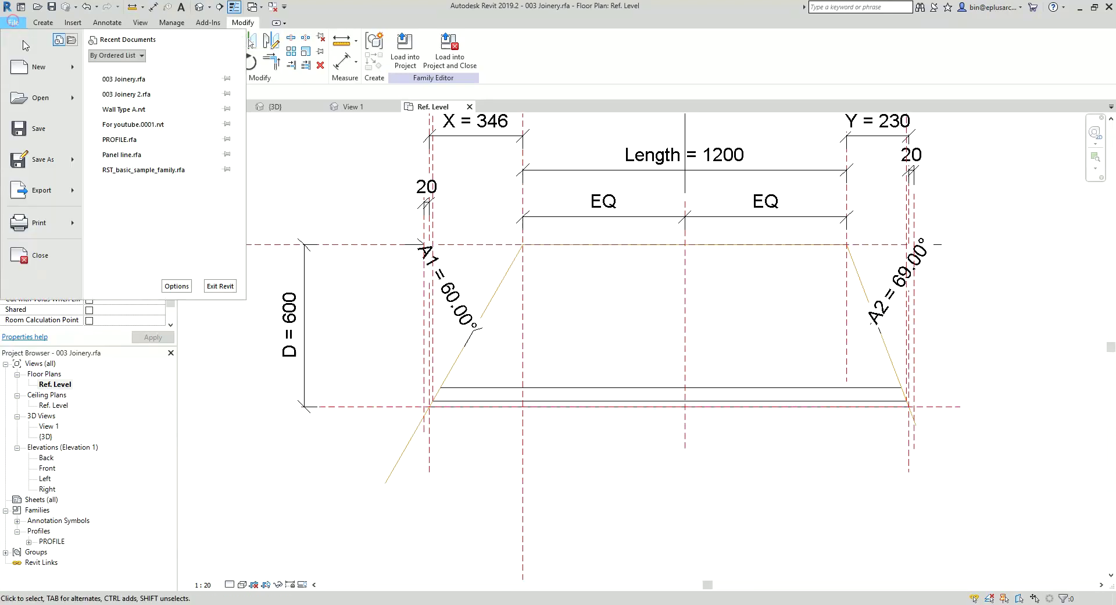
click(152, 108)
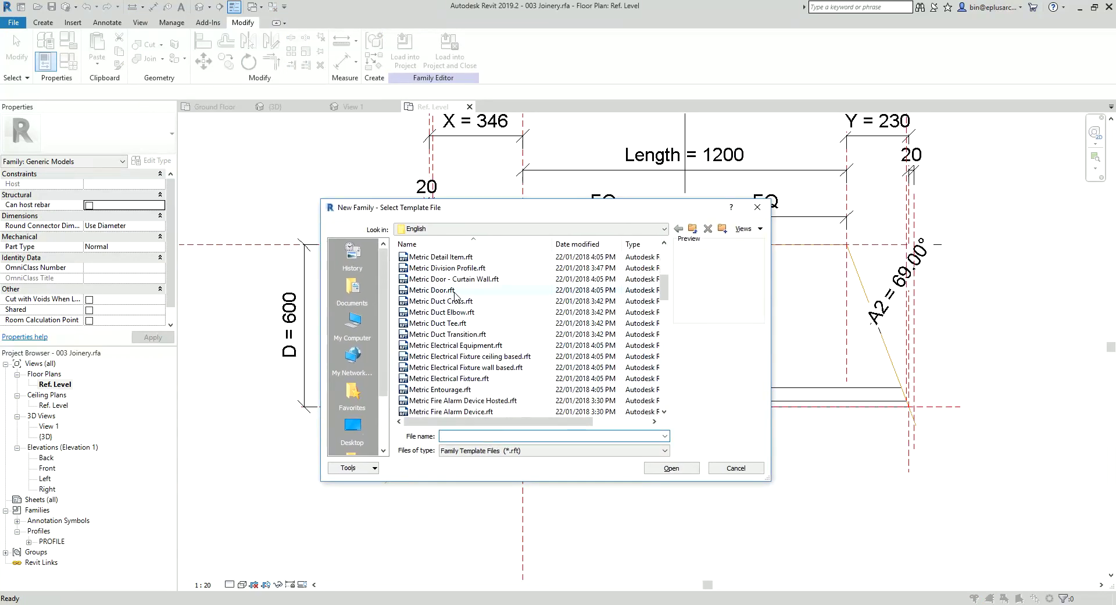
scroll(476, 375, down, 4)
scroll(490, 382, down, 1)
click(475, 379)
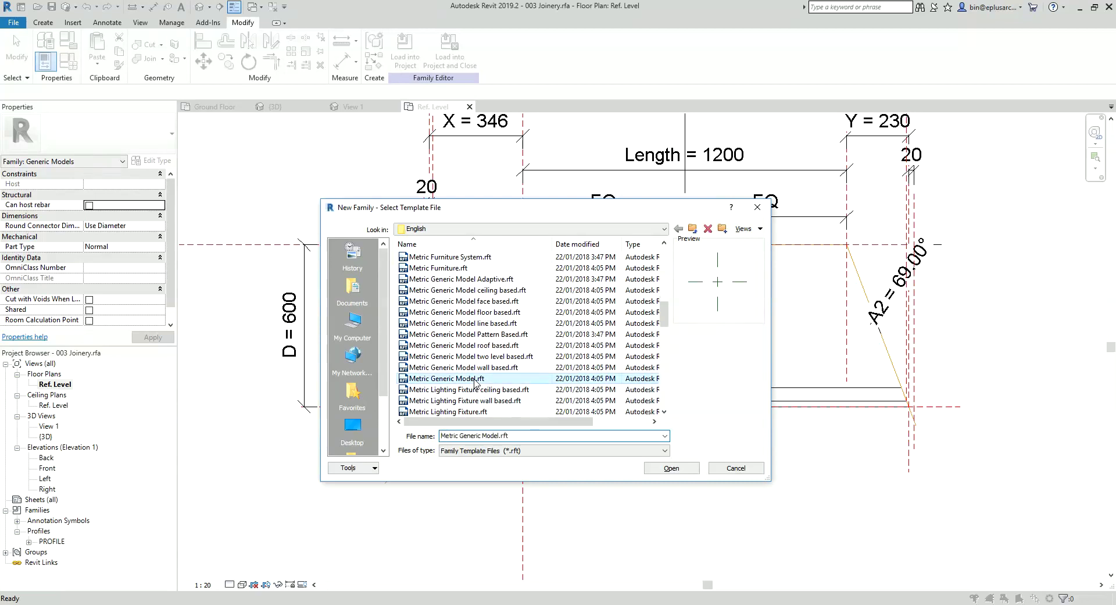
click(675, 469)
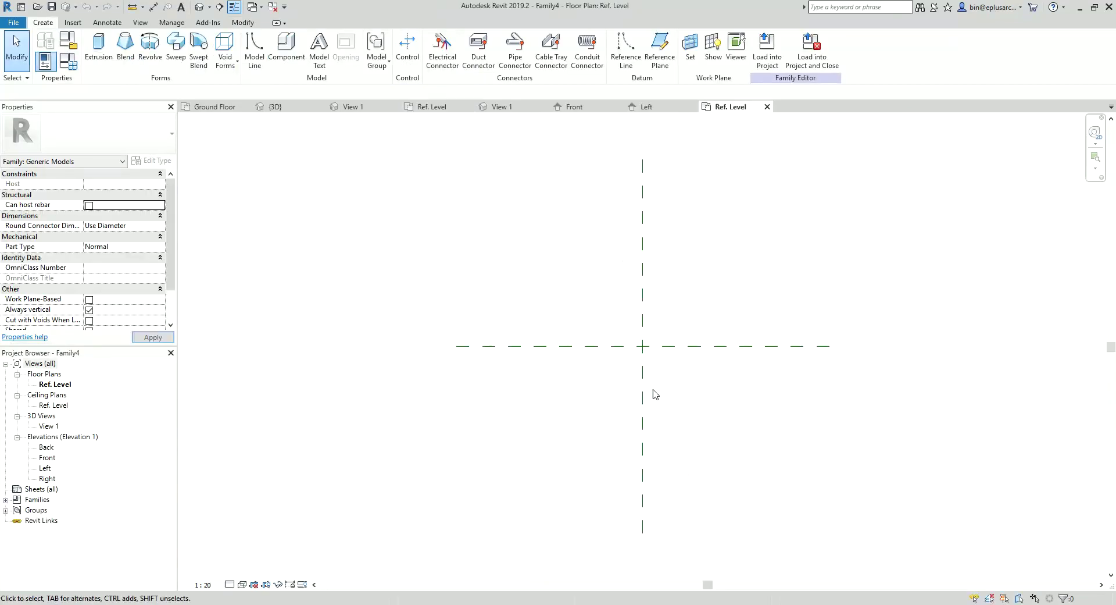
- Draw three horizontal reference planes with RP
key(r)
key(p)
click(661, 312)
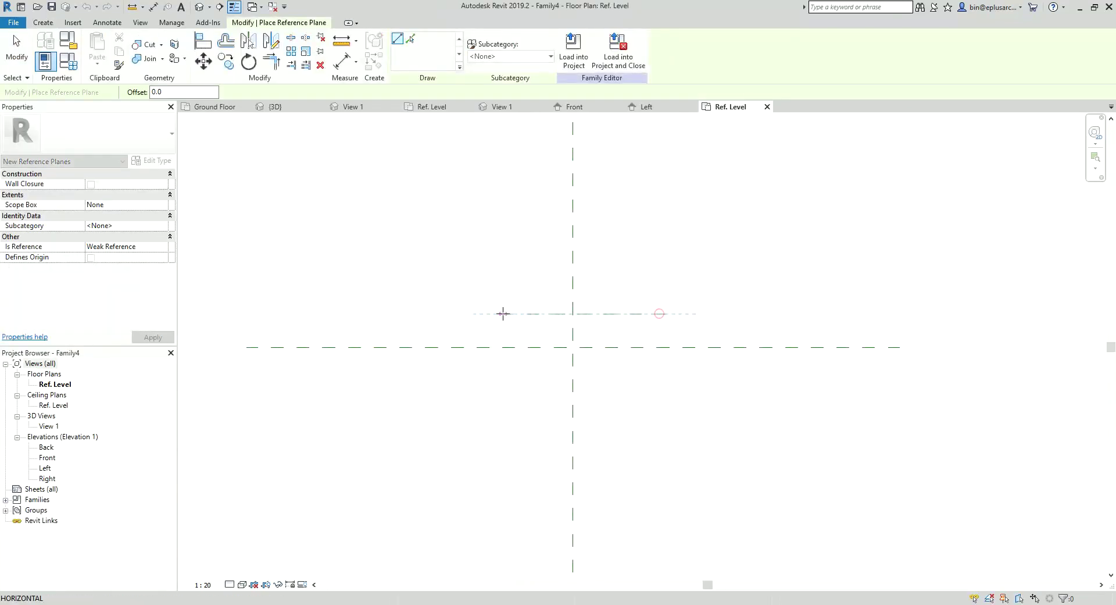
click(499, 348)
middle_drag(498, 348, 489, 404)
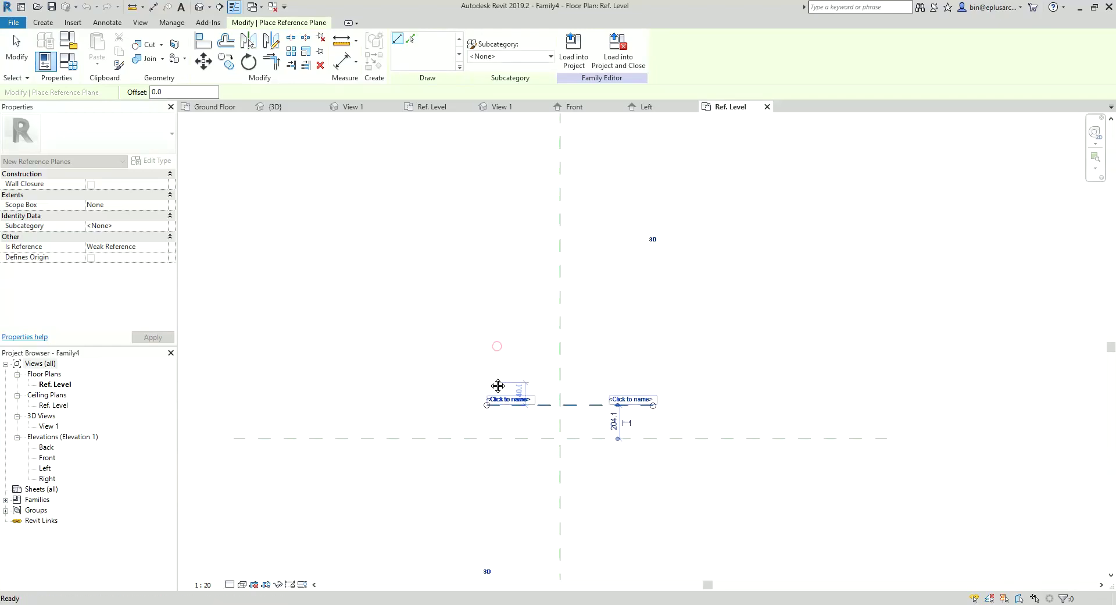
click(647, 291)
click(472, 289)
click(660, 262)
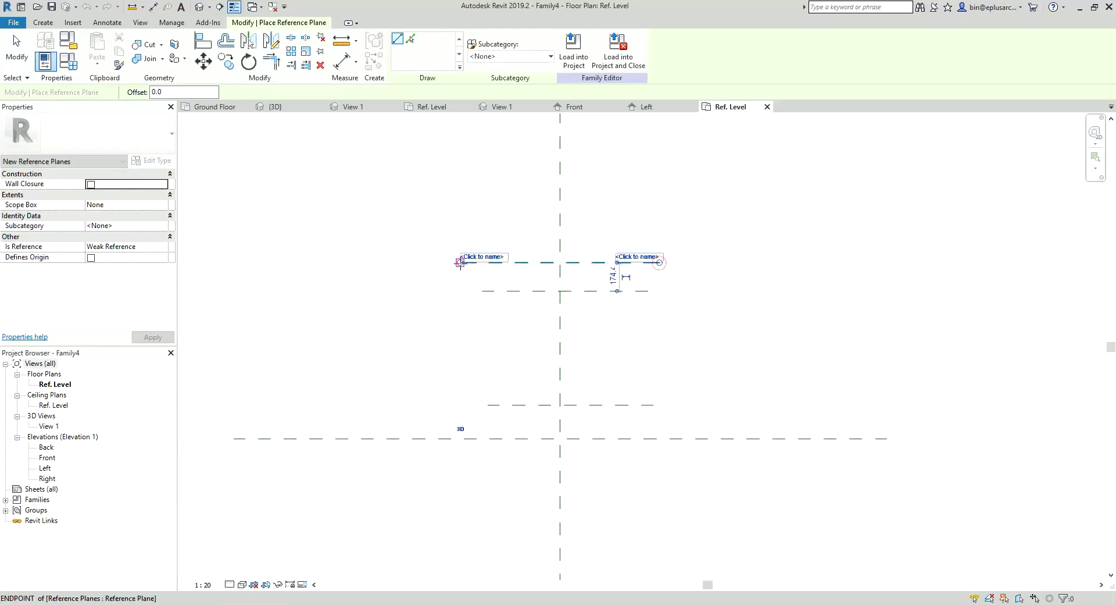
click(461, 263)
- Add aligned dimensions of 174, 204 and 1076 overall between the reference planes
key(d)
key(i)
click(650, 265)
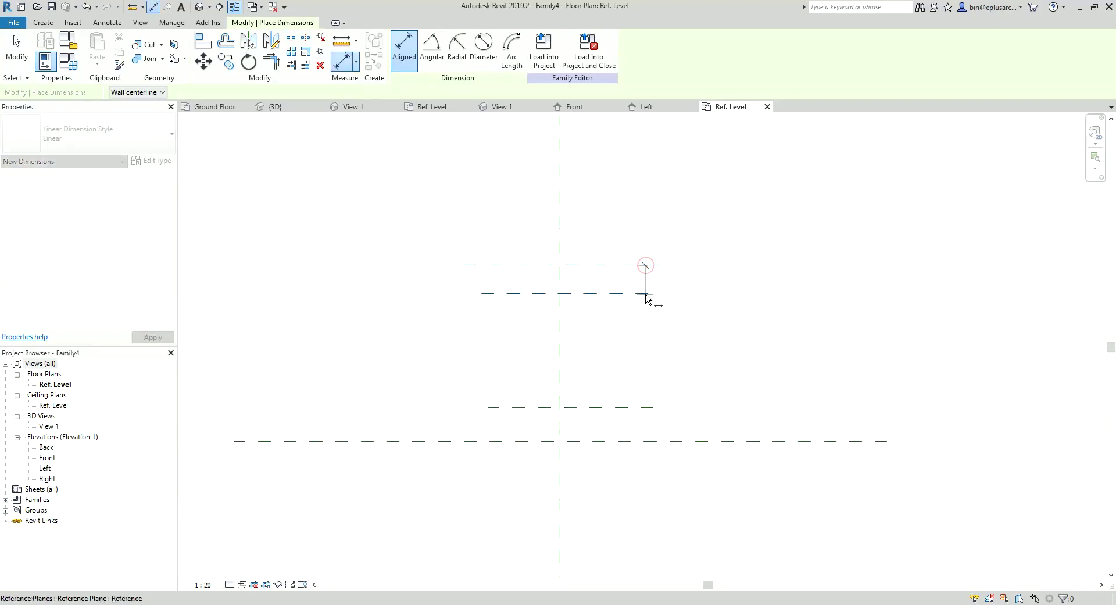
click(644, 294)
click(675, 279)
click(651, 407)
click(653, 440)
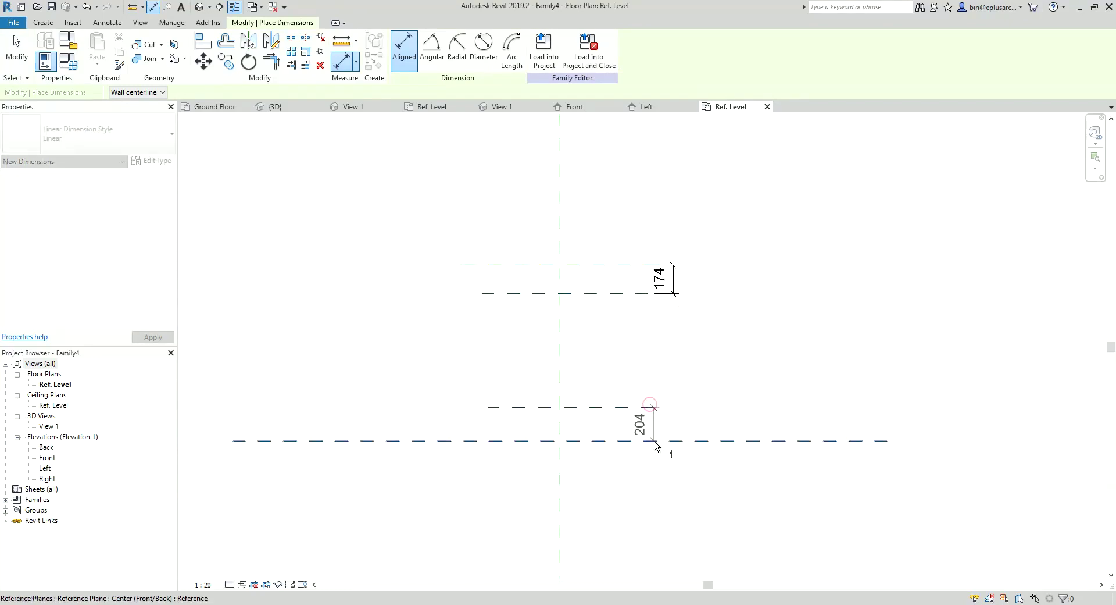
click(682, 425)
click(628, 264)
click(634, 440)
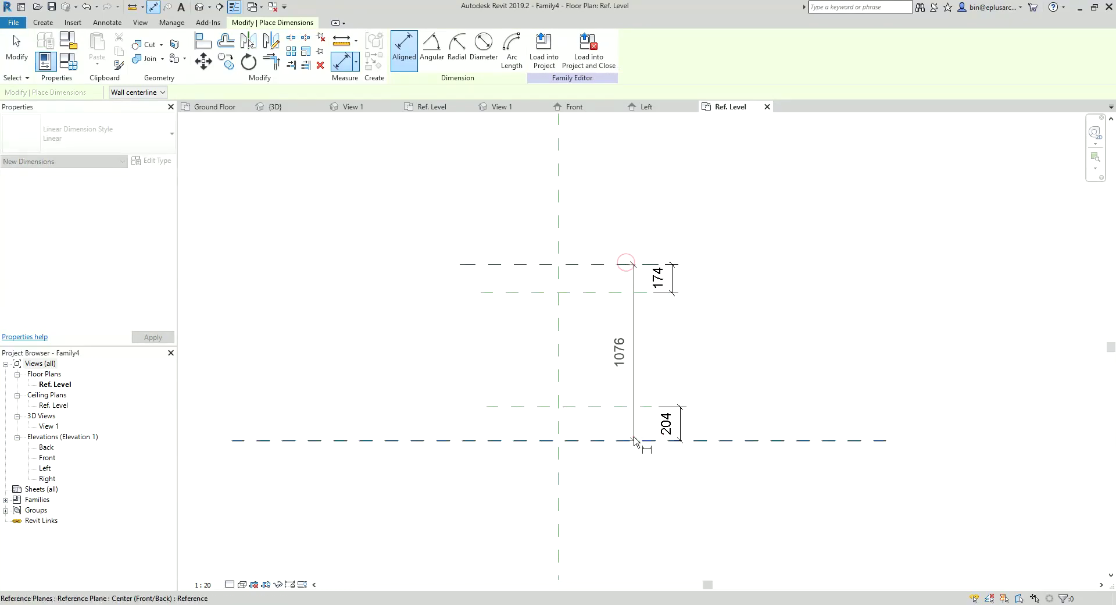
click(712, 410)
key(Escape)
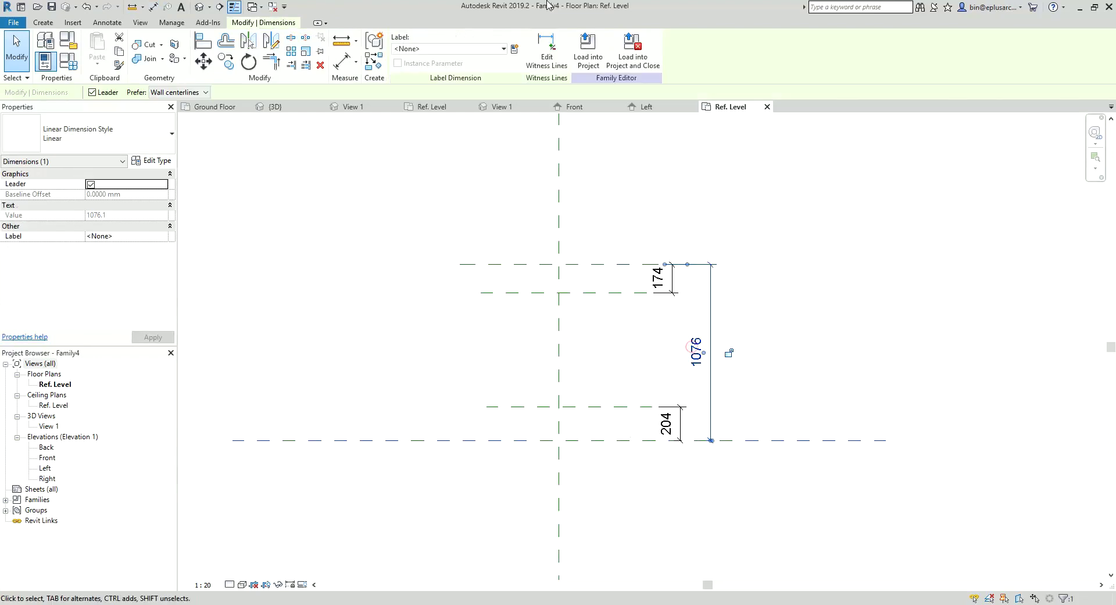
- Label the 1076 and 174 dimensions with new instance parameters H and H1
click(518, 48)
text(H)
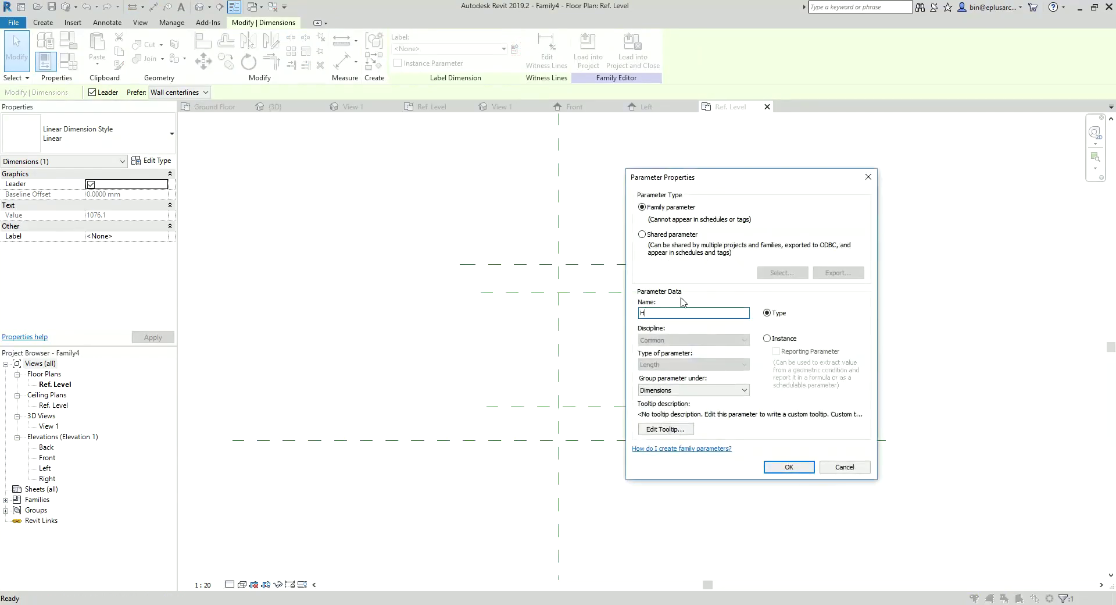
click(768, 338)
click(789, 467)
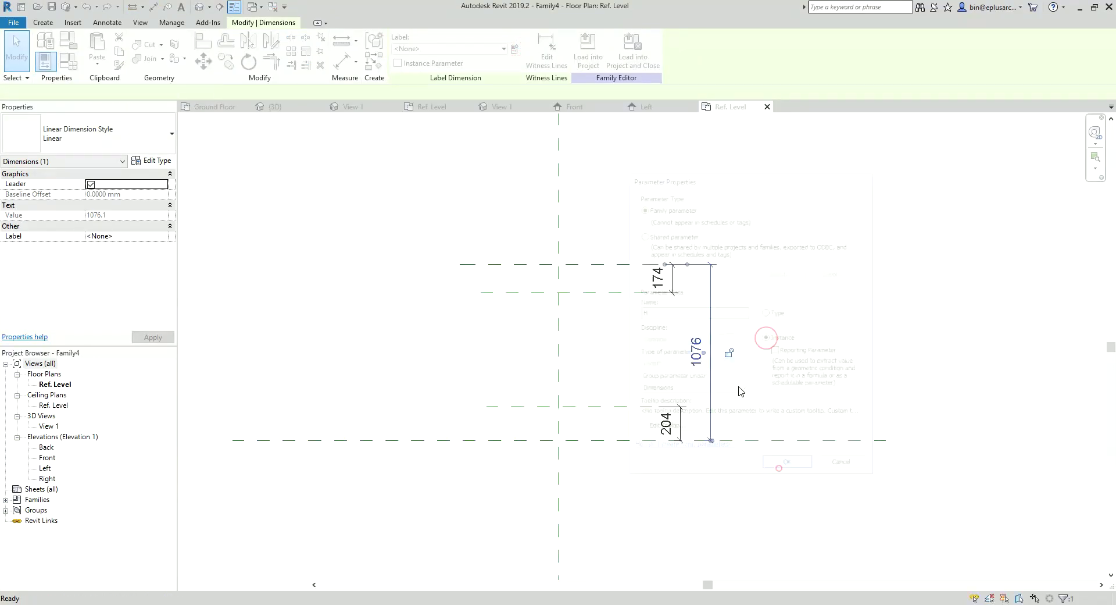
click(661, 283)
click(514, 48)
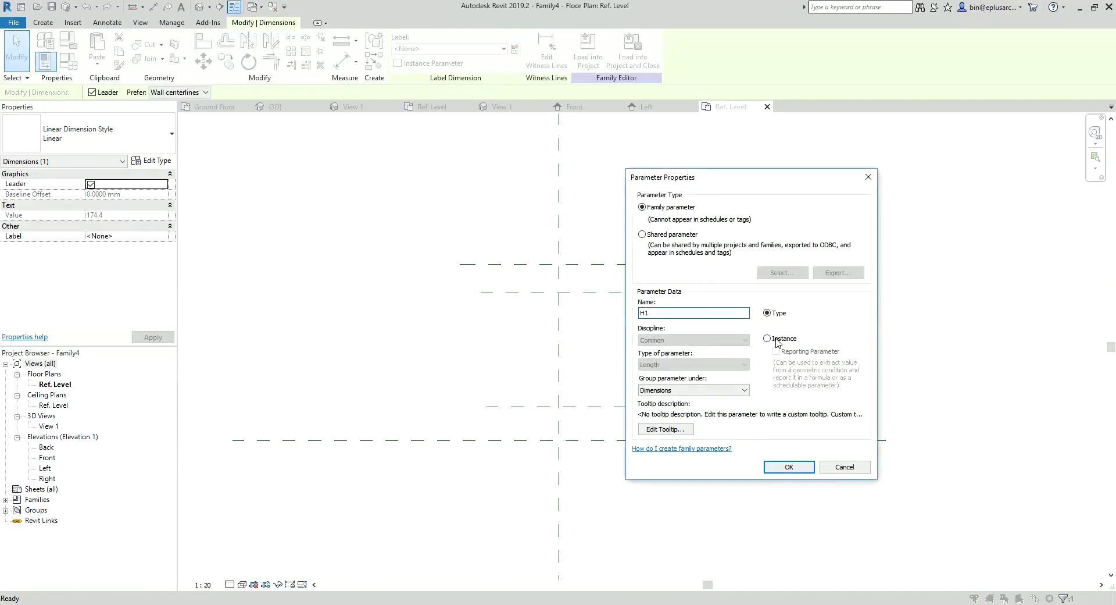
click(767, 338)
click(788, 466)
- Label the 204 dimension with a new instance parameter H2
click(680, 420)
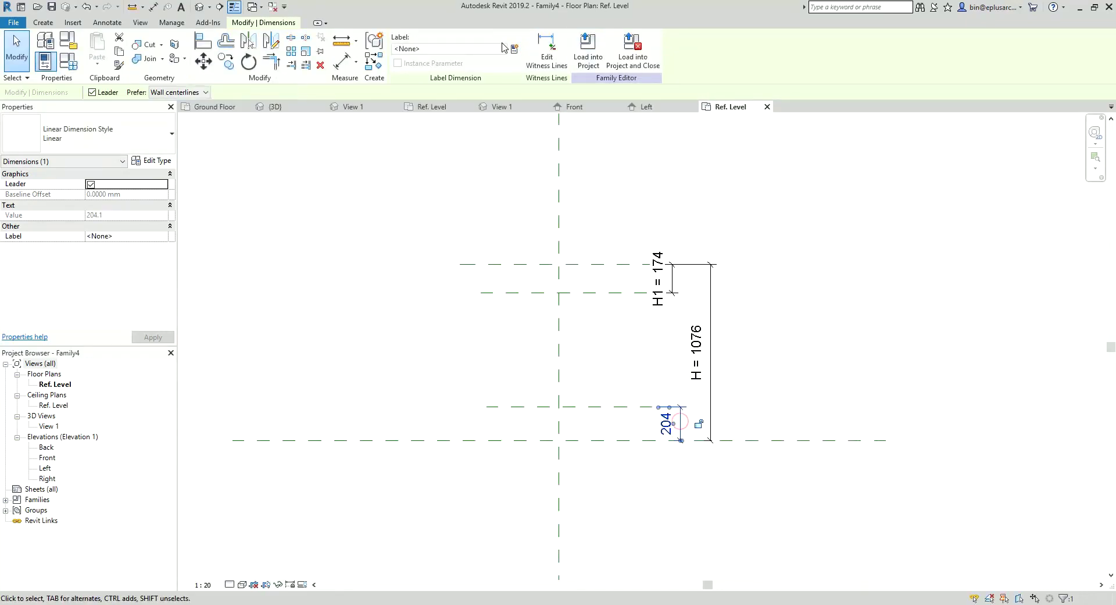
click(515, 49)
text(H2)
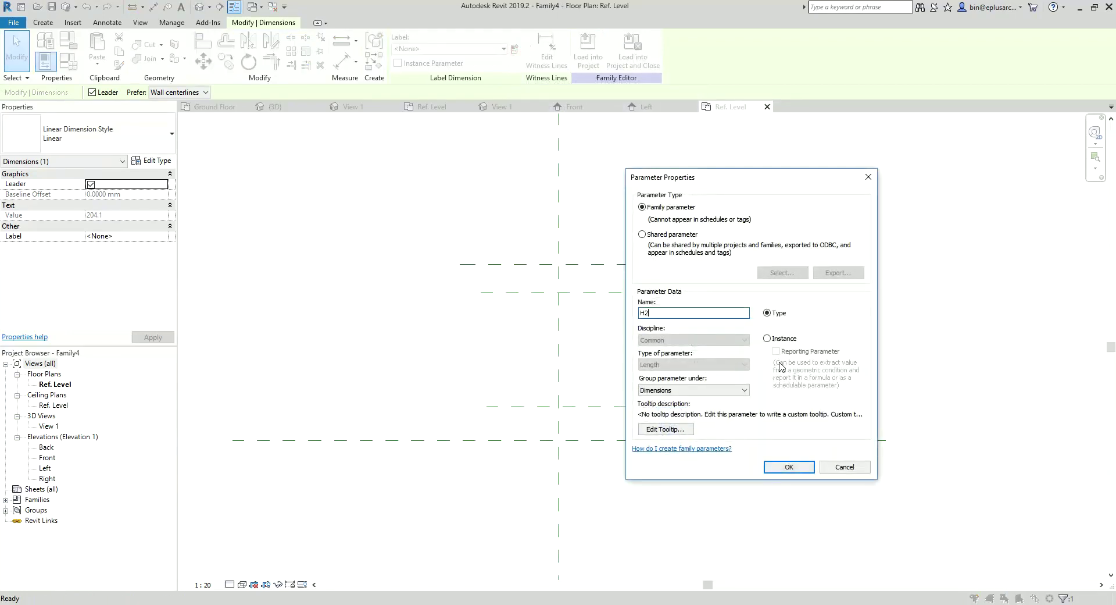
click(767, 339)
click(789, 467)
click(697, 397)
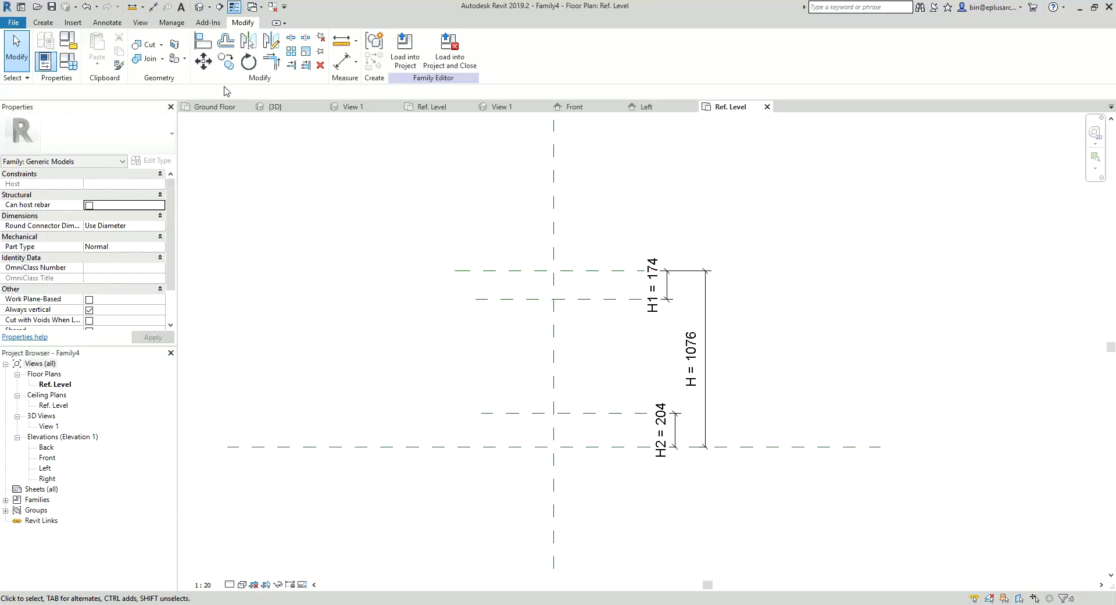
- Draw a vertical model line between the upper and lower inner reference planes and align its end
click(43, 24)
click(296, 47)
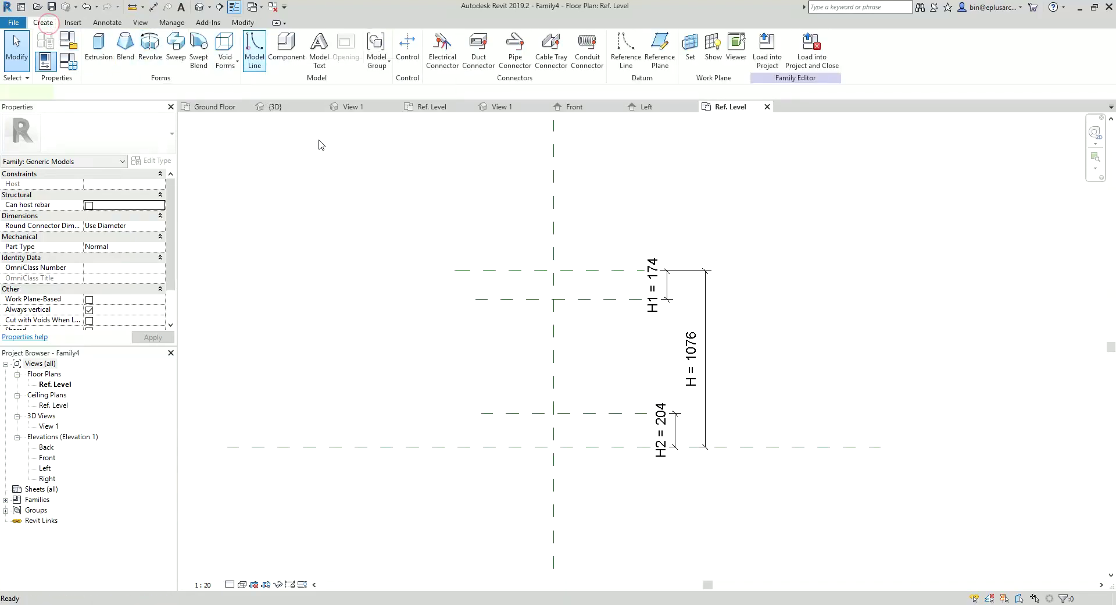
click(555, 299)
click(554, 413)
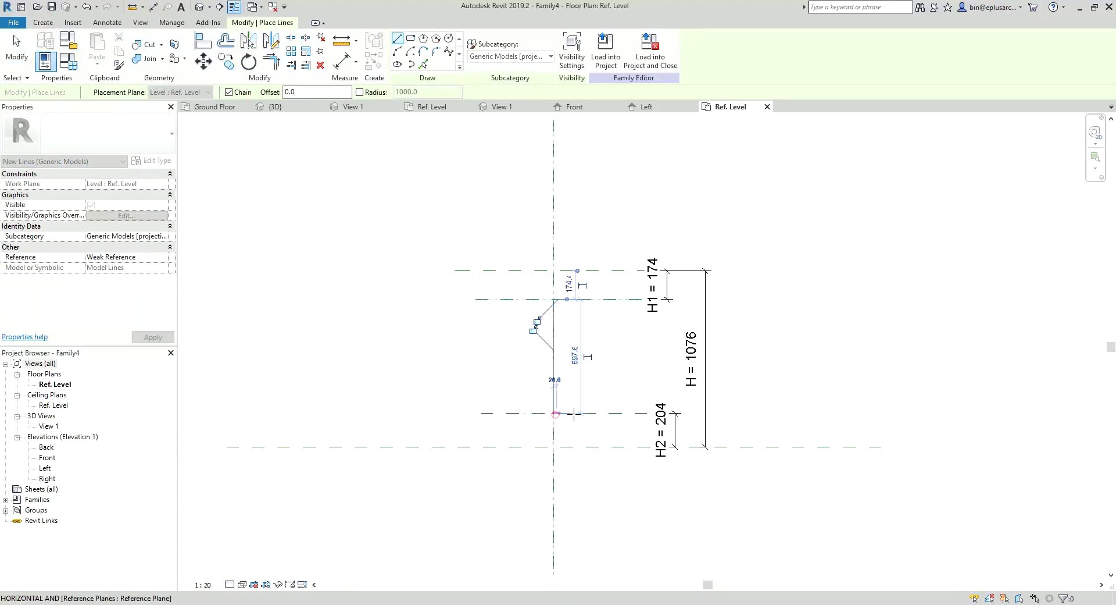
key(Escape)
key(Escape)
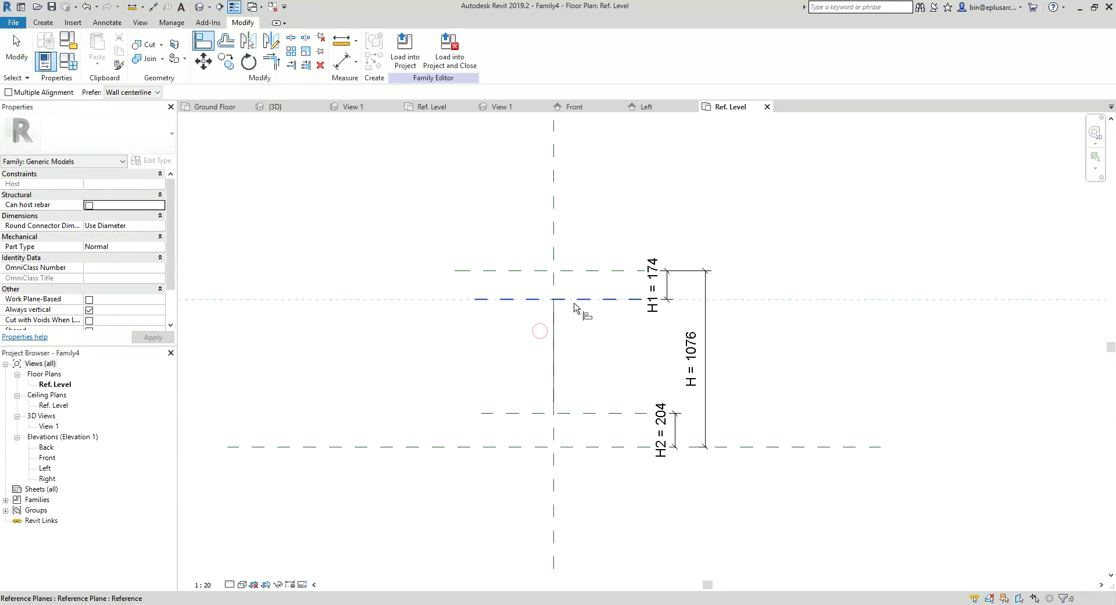
click(554, 300)
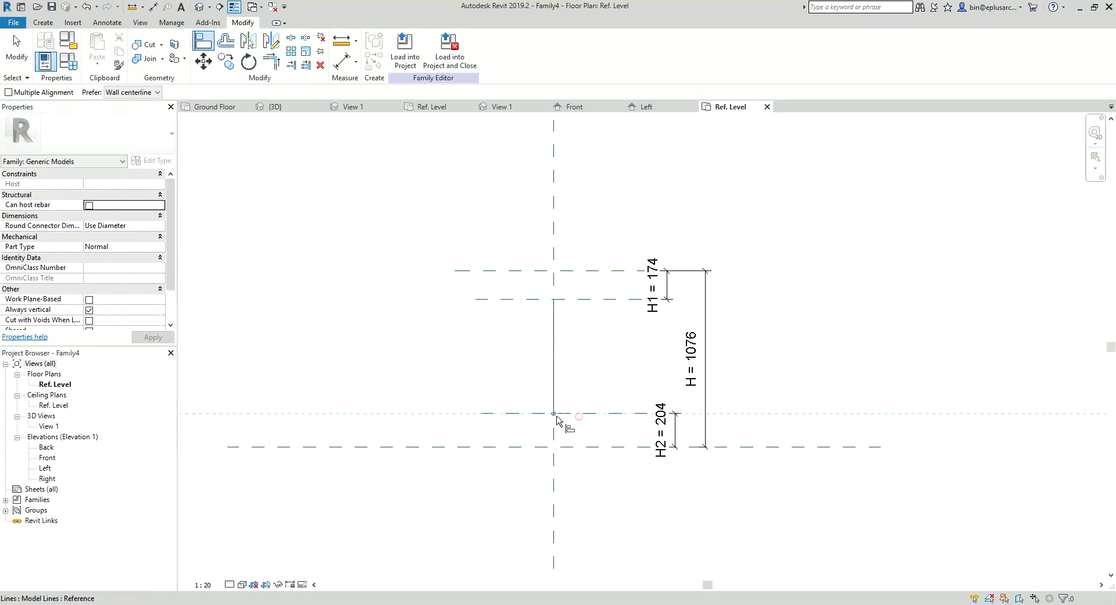
key(Escape)
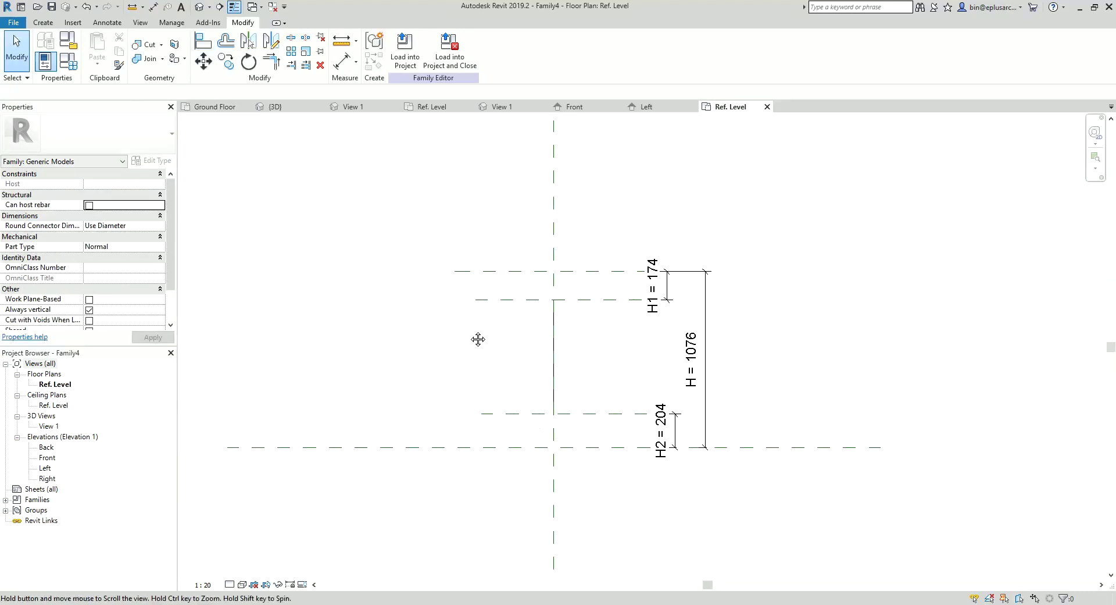
- Load Family4 into 003 Joinery.rfa only, leaving Project2 unticked
click(448, 52)
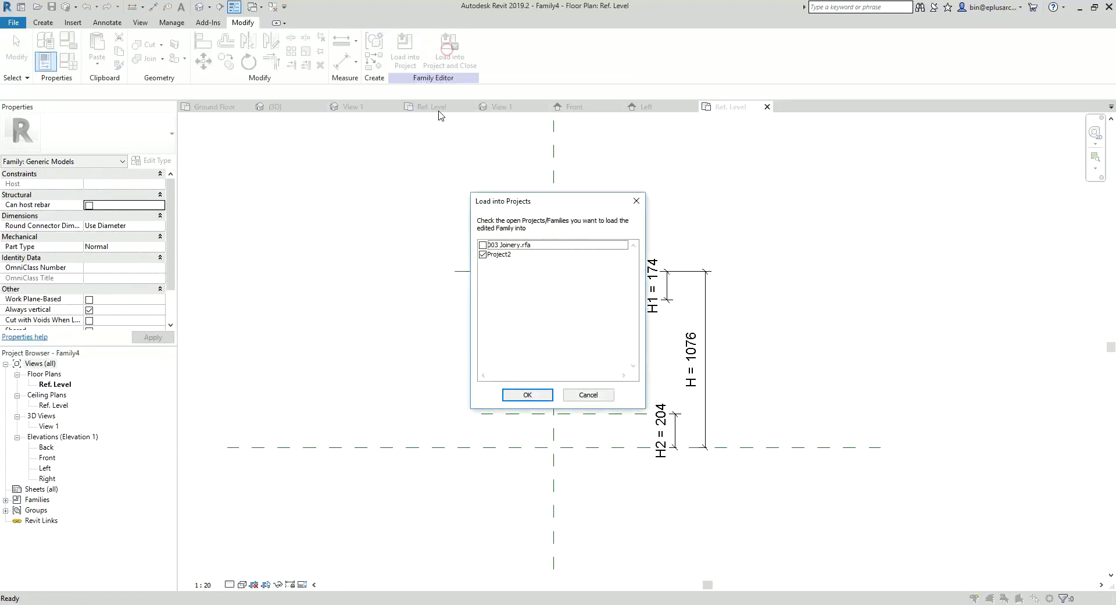
click(483, 245)
click(482, 254)
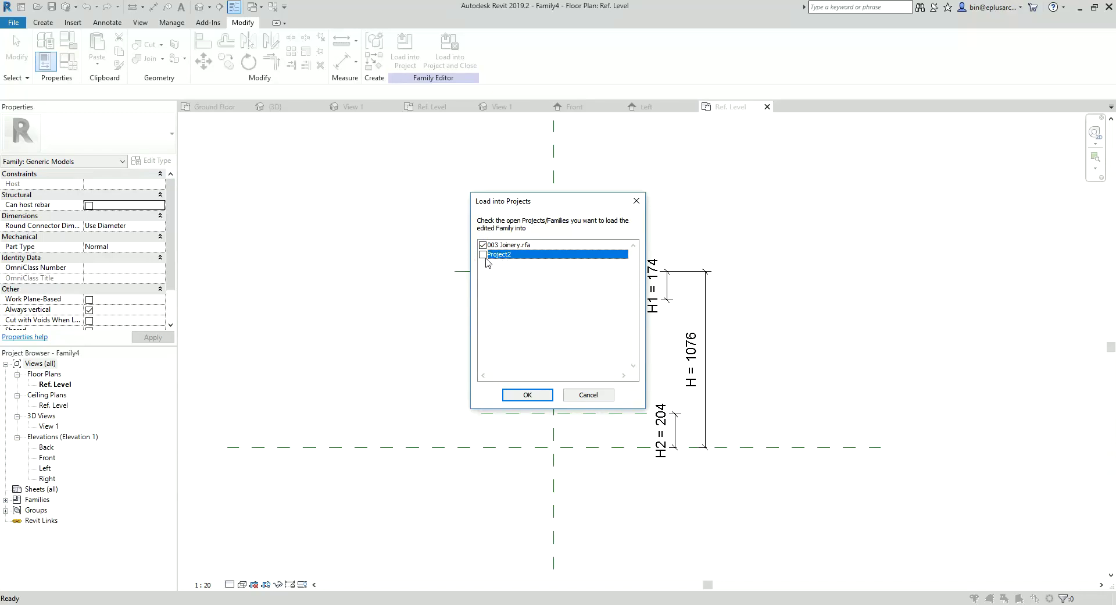
click(540, 395)
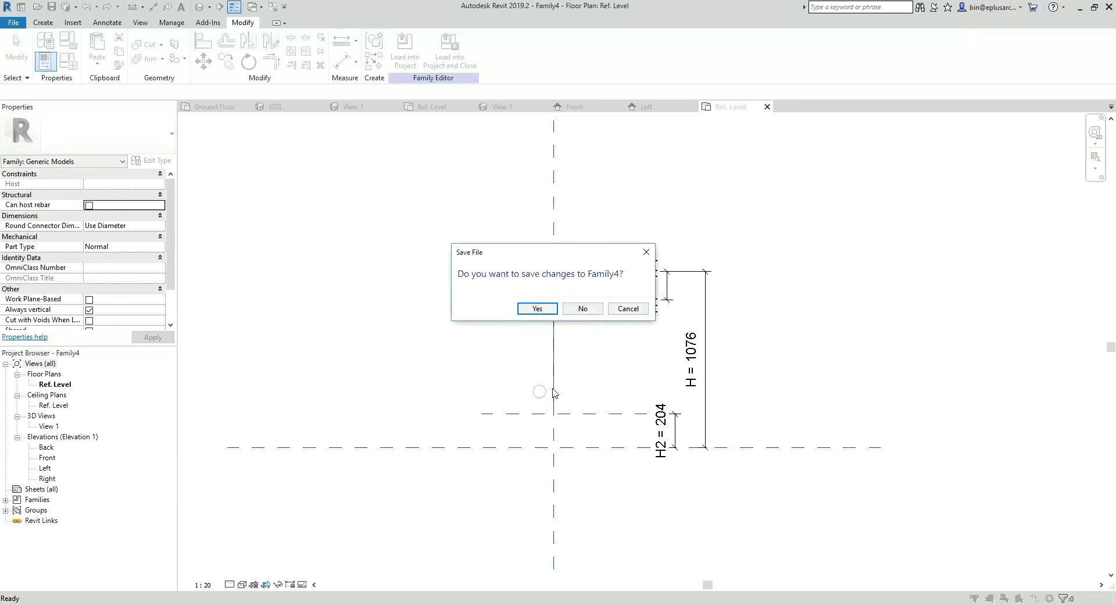
click(588, 308)
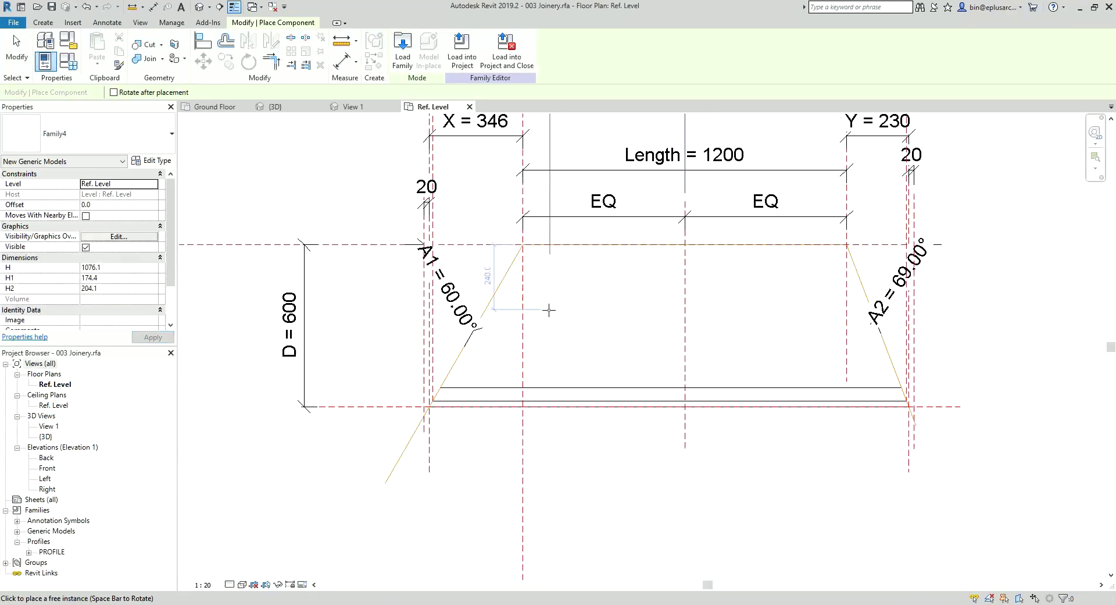
- Place a single Family4 instance in the 003 Joinery plan and select it
scroll(575, 364, down, 2)
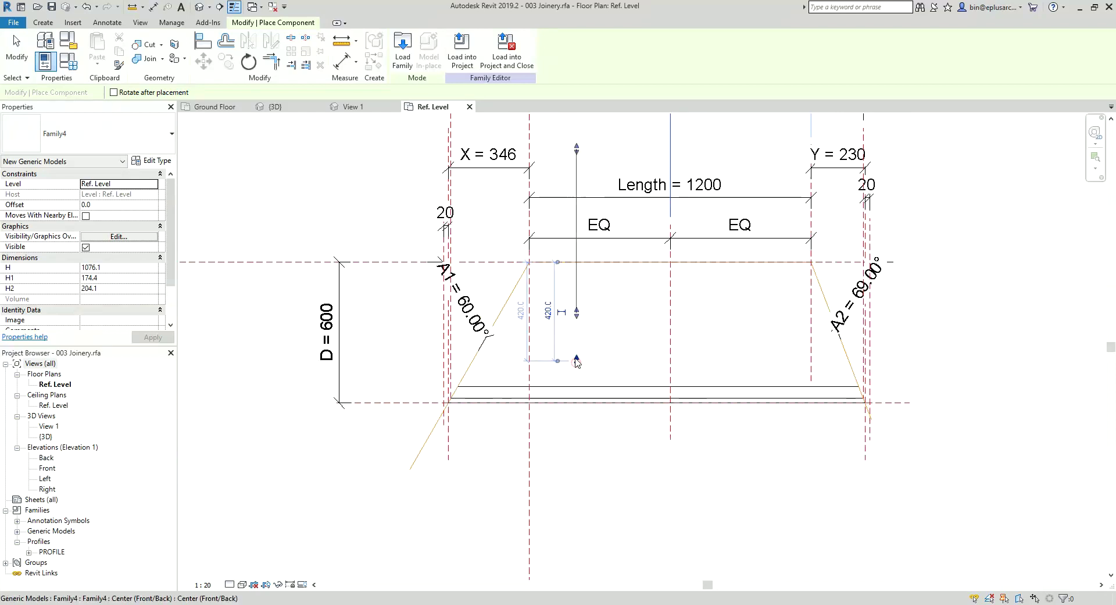
click(559, 357)
key(Escape)
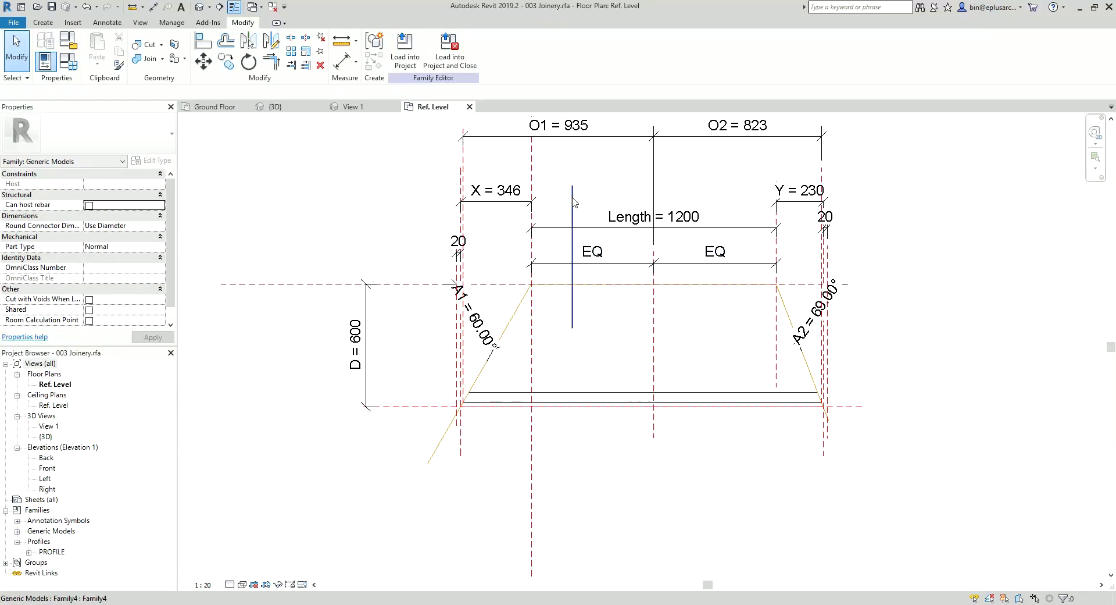
click(572, 198)
- Make Family4 Work Plane-Based and reload it, overwriting the existing definition
click(402, 53)
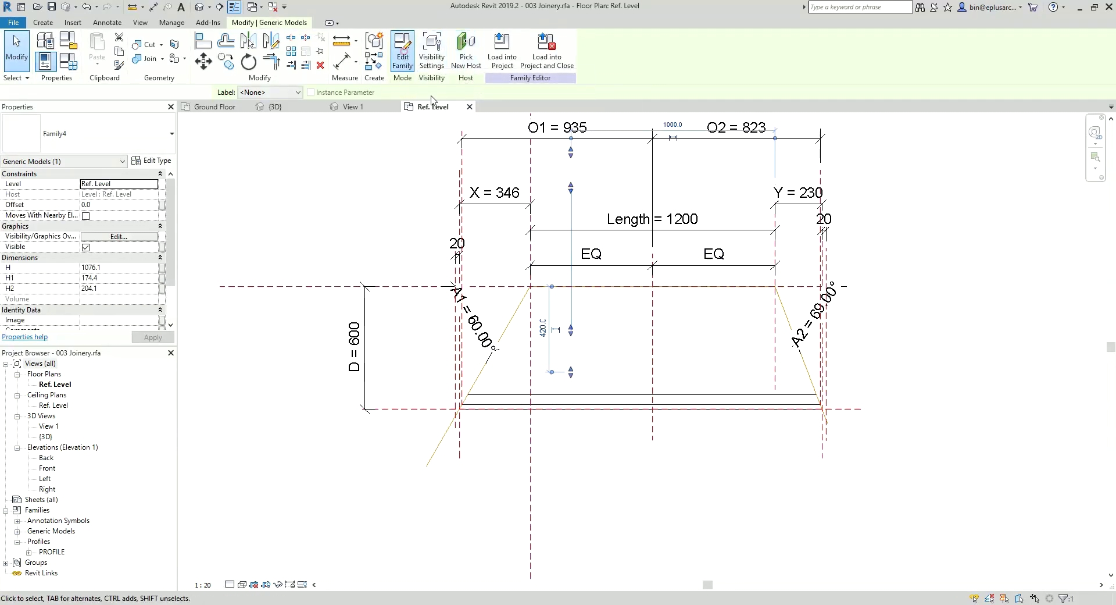
click(564, 261)
click(69, 40)
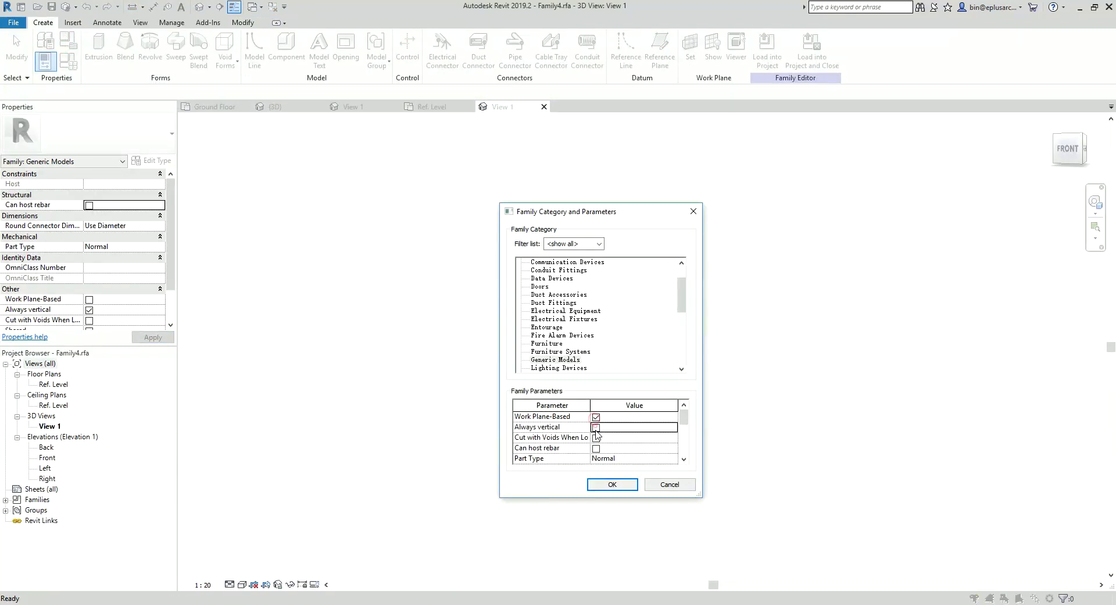
click(602, 486)
click(799, 46)
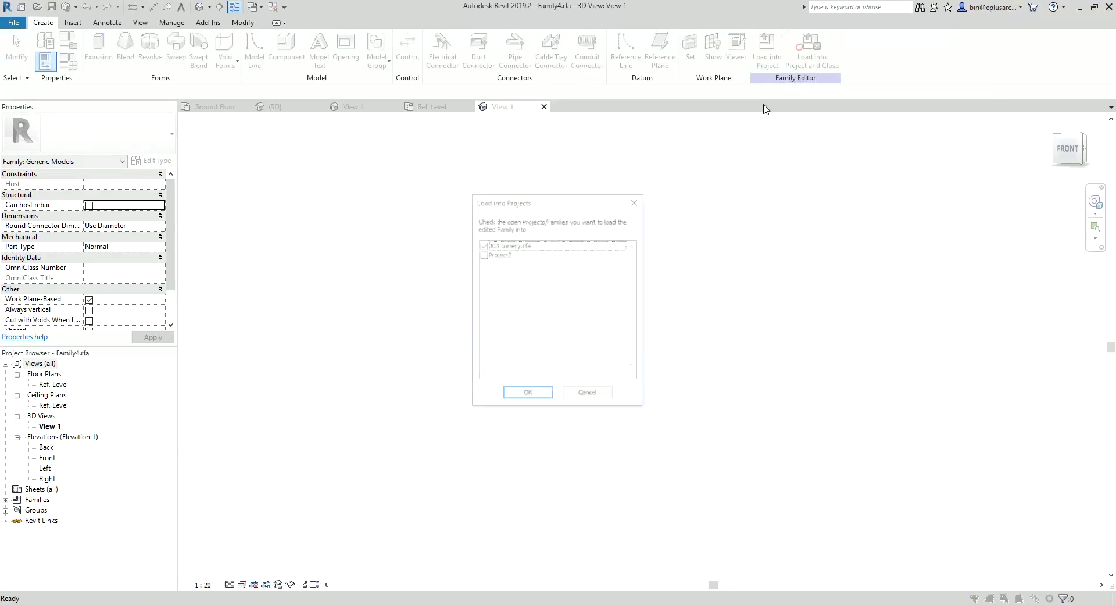
click(544, 394)
click(583, 311)
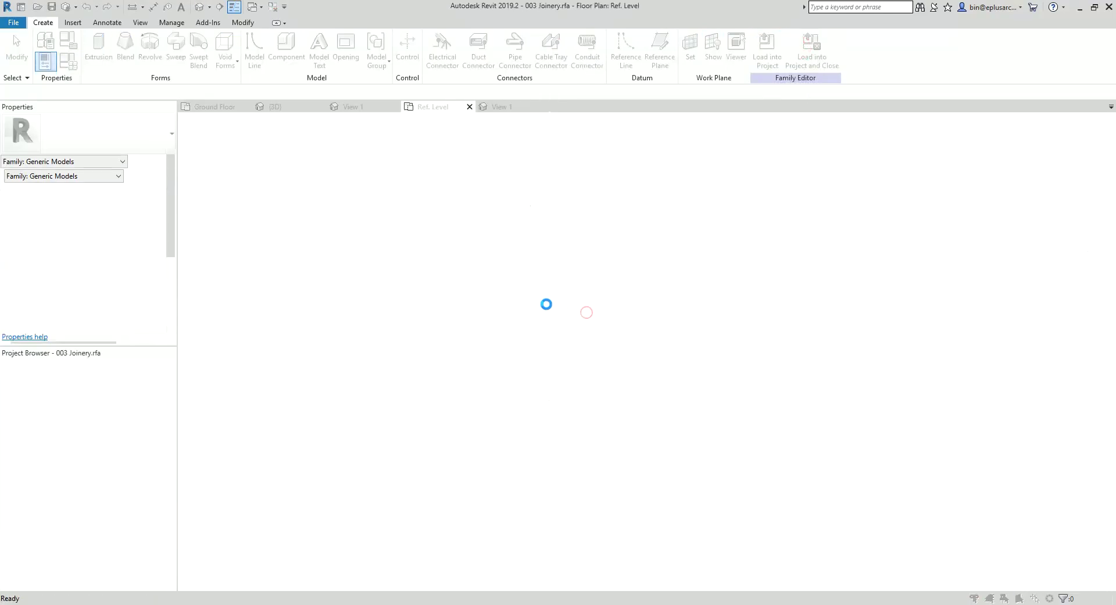
click(535, 281)
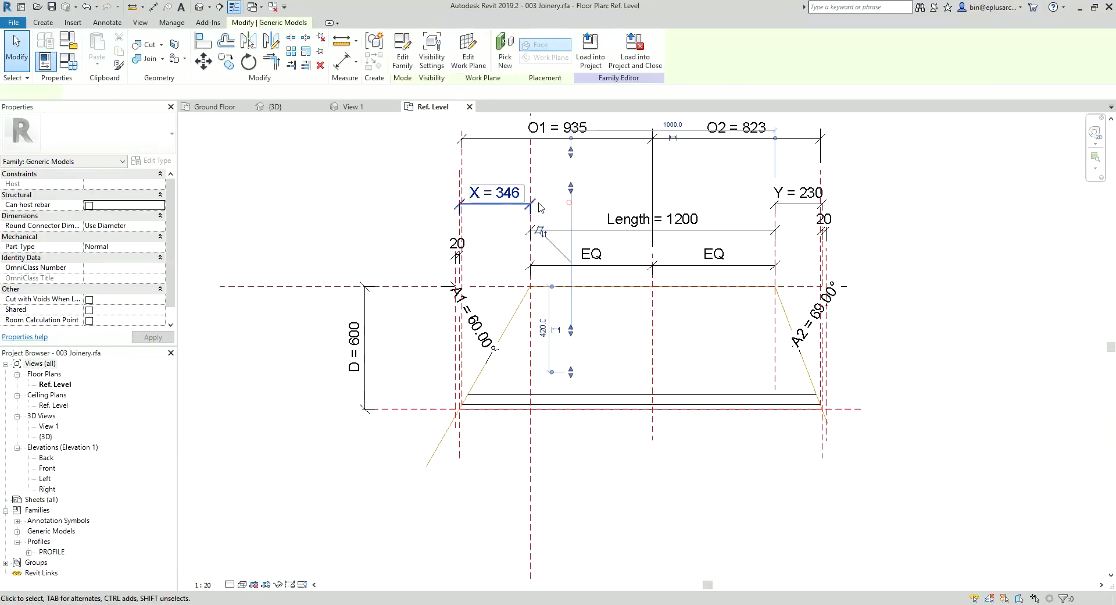
- Open the {3D} view and orbit to see the whole cabinet from the front-left
click(199, 6)
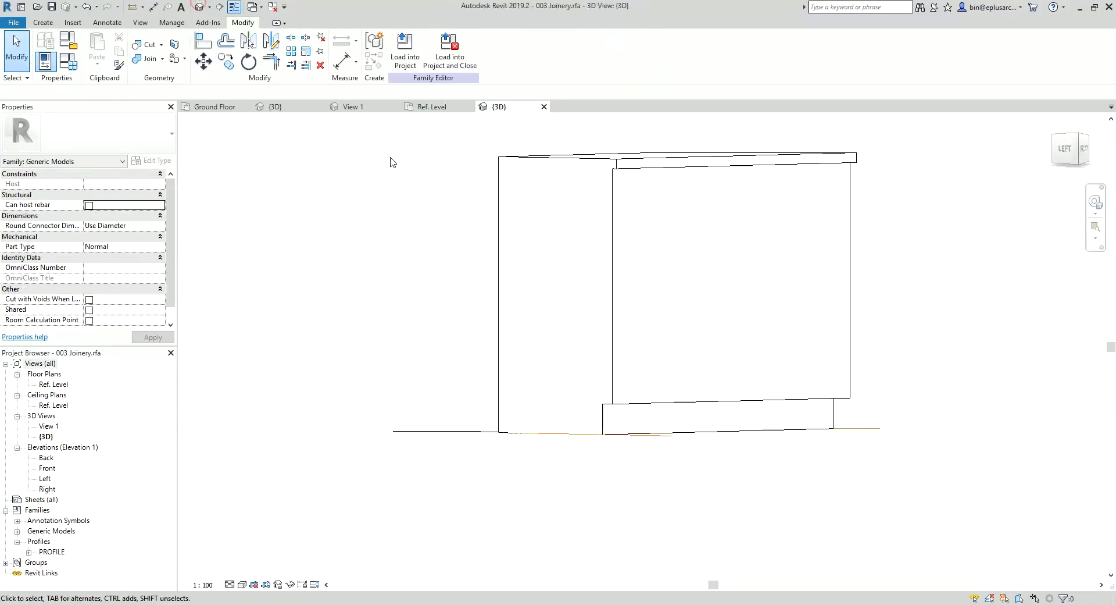
mouse_move(528, 221)
shift+middle_down()
mouse_move(573, 391)
mouse_move(524, 473)
shift+middle_up()
click(511, 393)
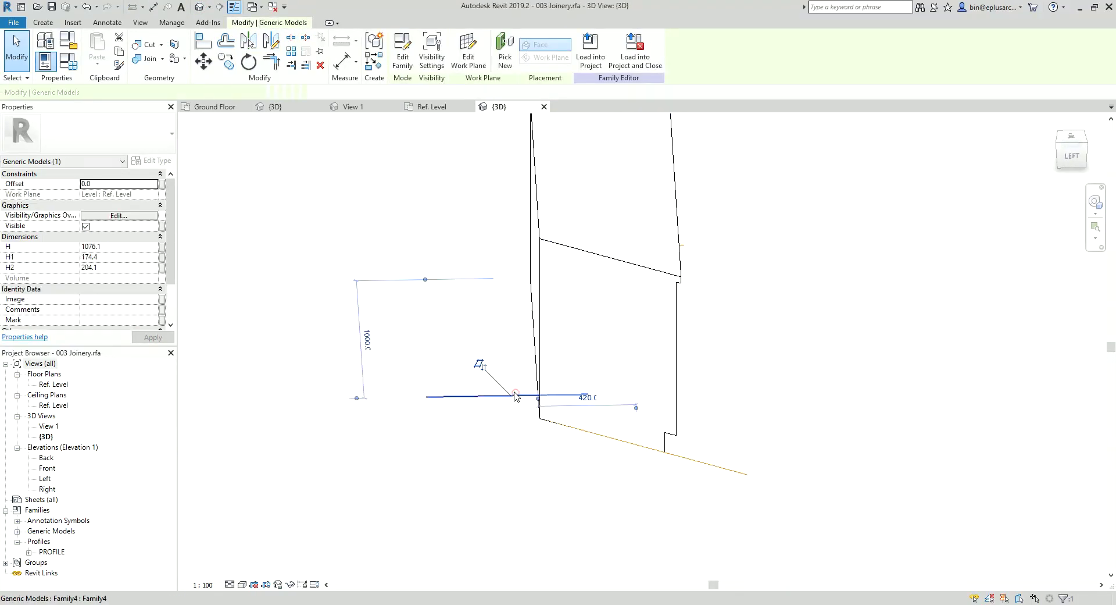
click(515, 393)
shift+middle_drag(515, 393, 436, 486)
- Start placing a Family4 component on a picked work plane, then cancel the placement
click(46, 24)
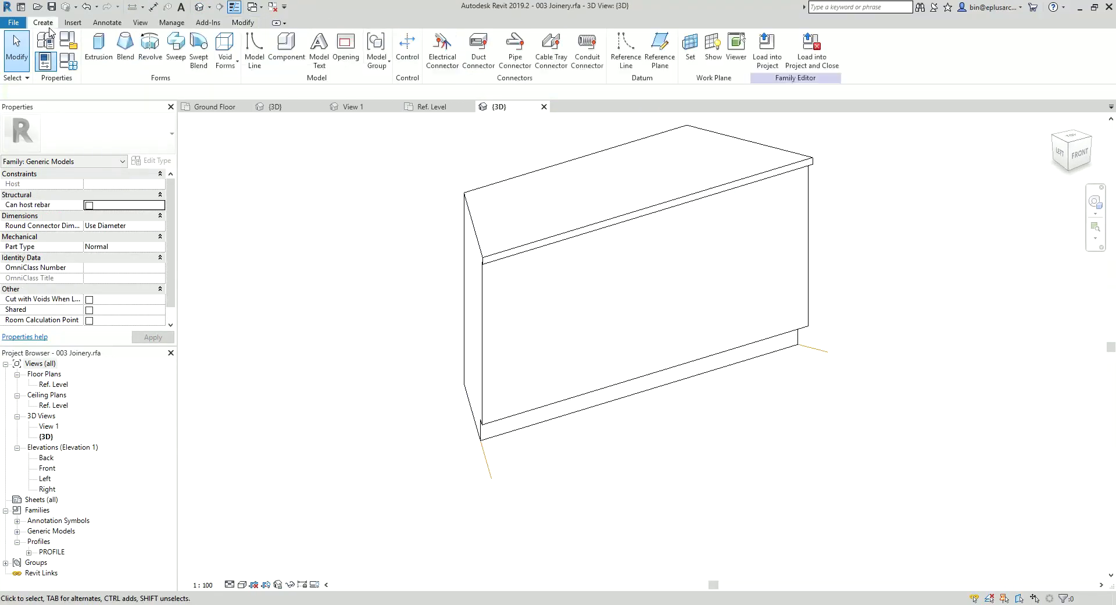
click(286, 49)
scroll(538, 330, down, 2)
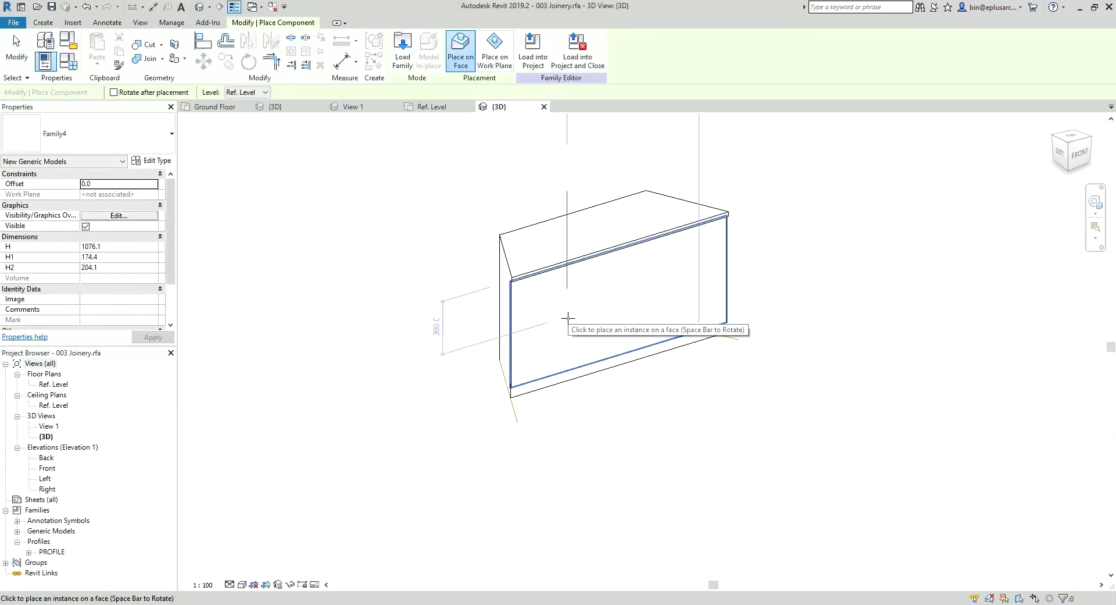
click(495, 50)
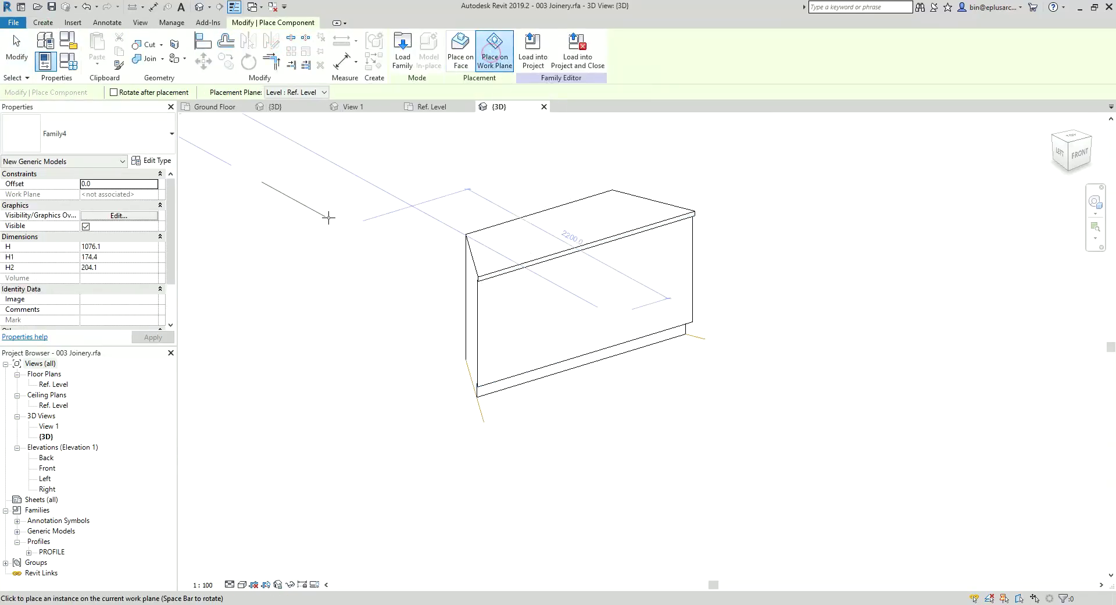
click(279, 97)
click(279, 116)
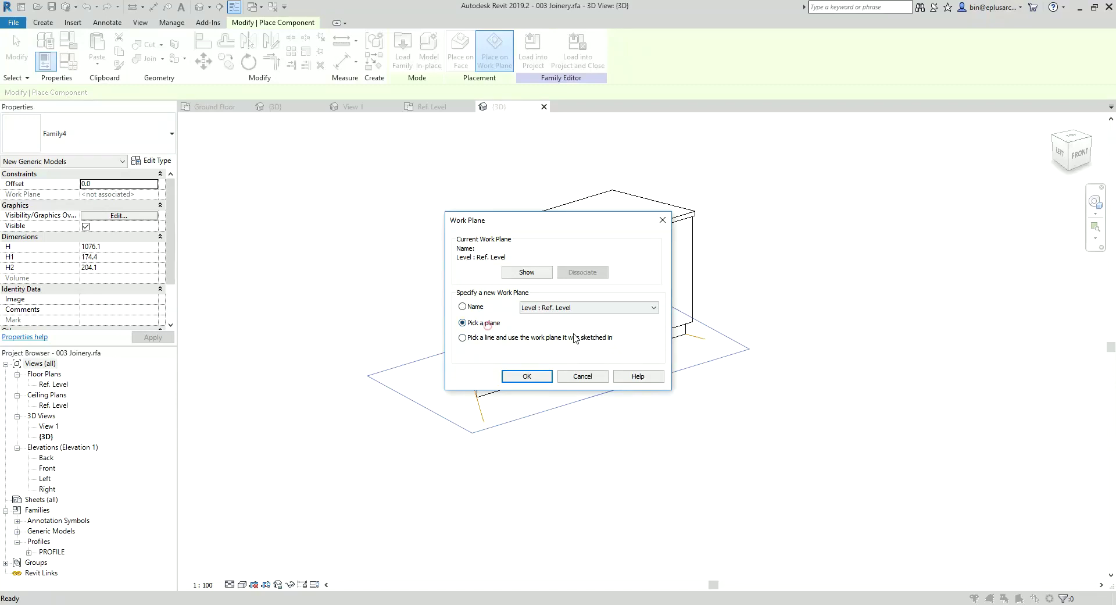
click(526, 376)
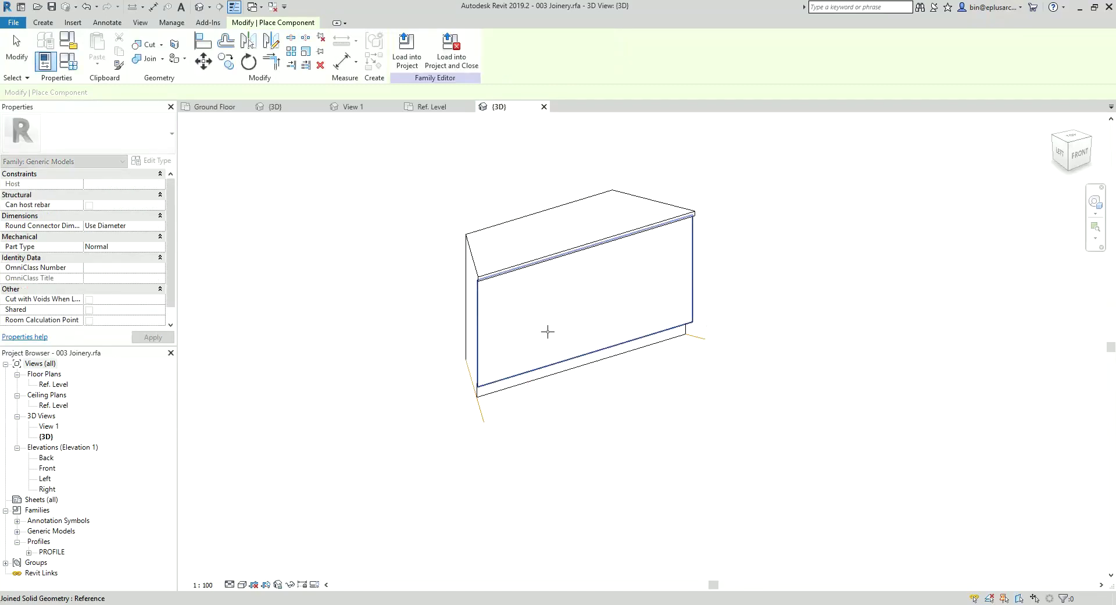
key(Escape)
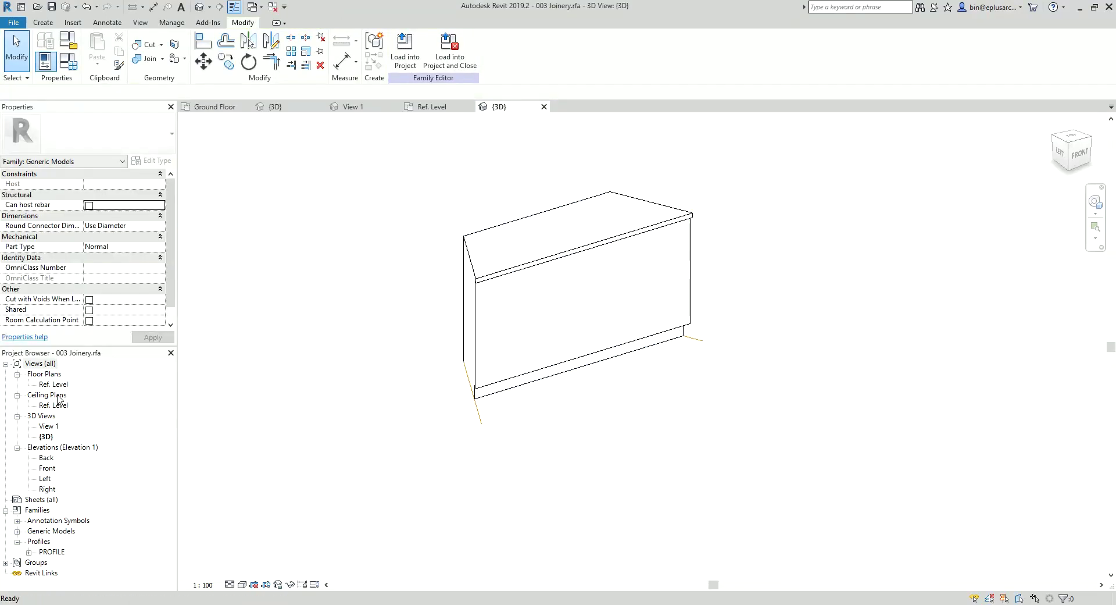
- In the Ref. Level plan, draw a new reference plane near the cabinet's front-left corner
double_click(51, 384)
middle_drag(508, 494, 506, 374)
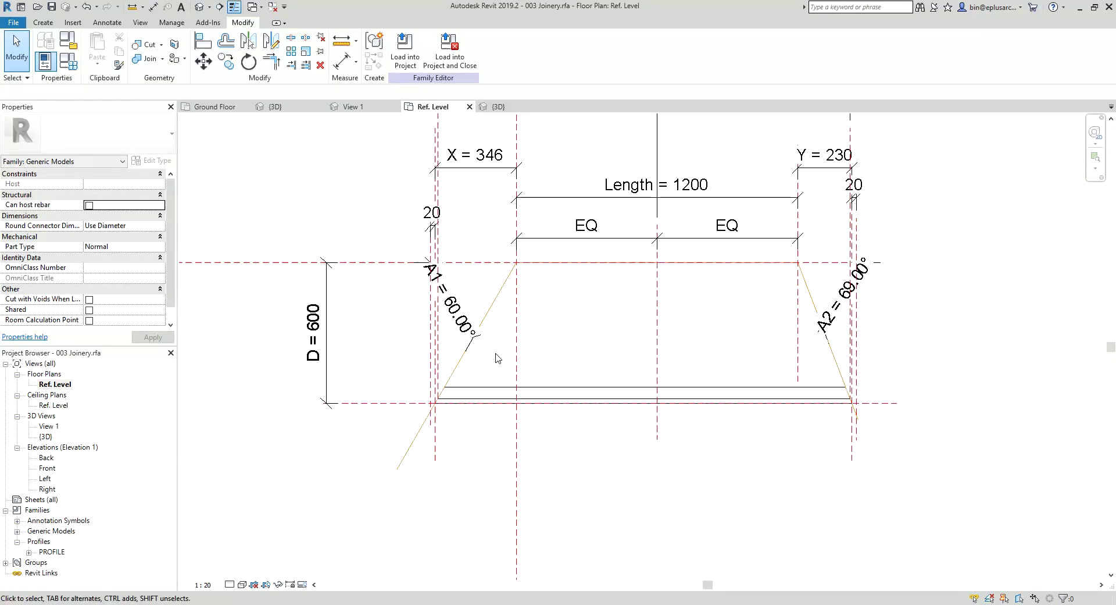
key(p)
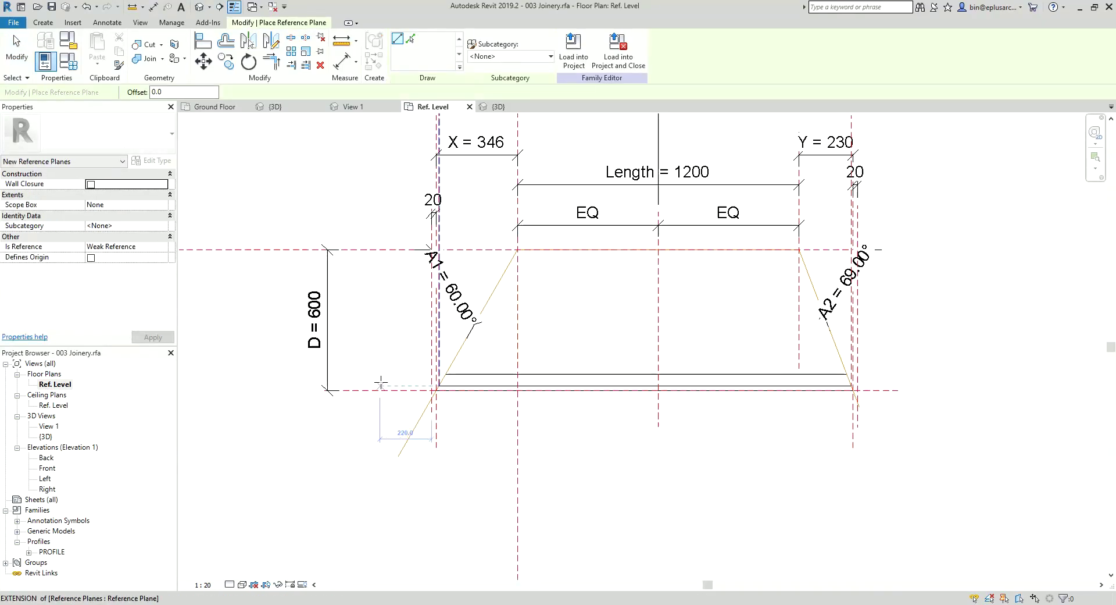
scroll(378, 384, up, 1)
scroll(360, 385, up, 1)
key(Escape)
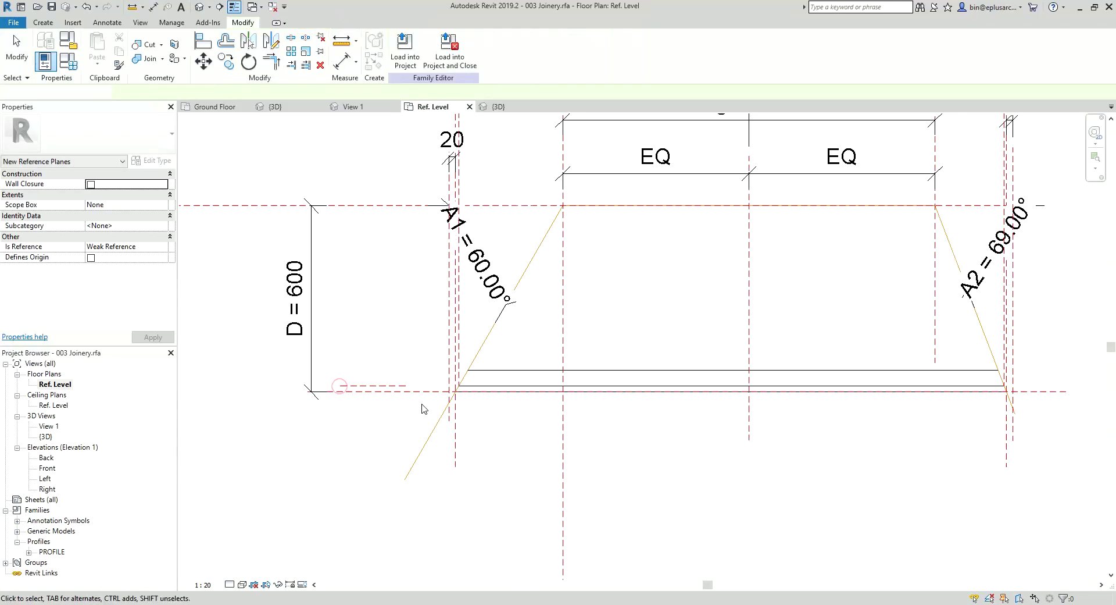
scroll(395, 386, up, 3)
scroll(407, 393, up, 2)
middle_drag(433, 389, 466, 384)
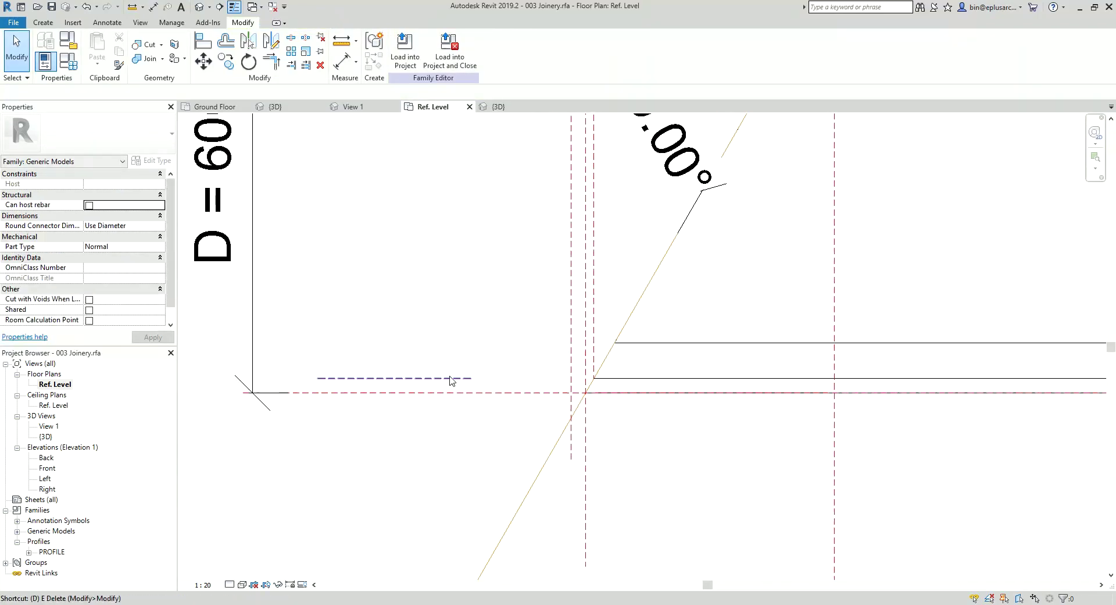
- Add a 20 aligned dimension between the front reference line and the new plane
key(d)
key(i)
click(455, 389)
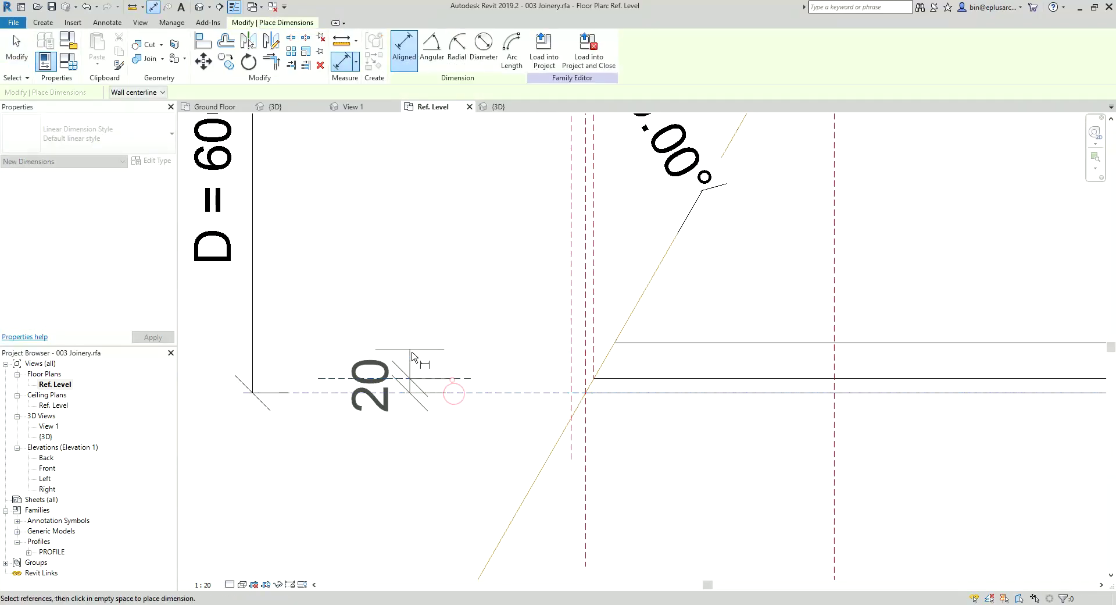
click(398, 372)
key(Escape)
scroll(343, 416, down, 2)
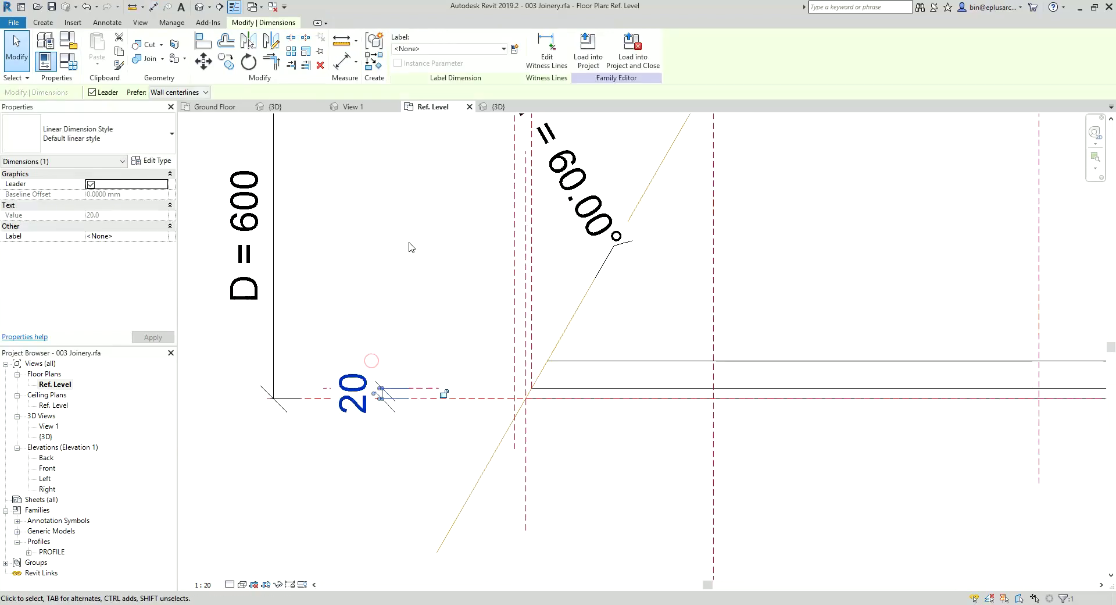
- Label the 20 dimension with parameter D1 and return to the 3D view
click(459, 49)
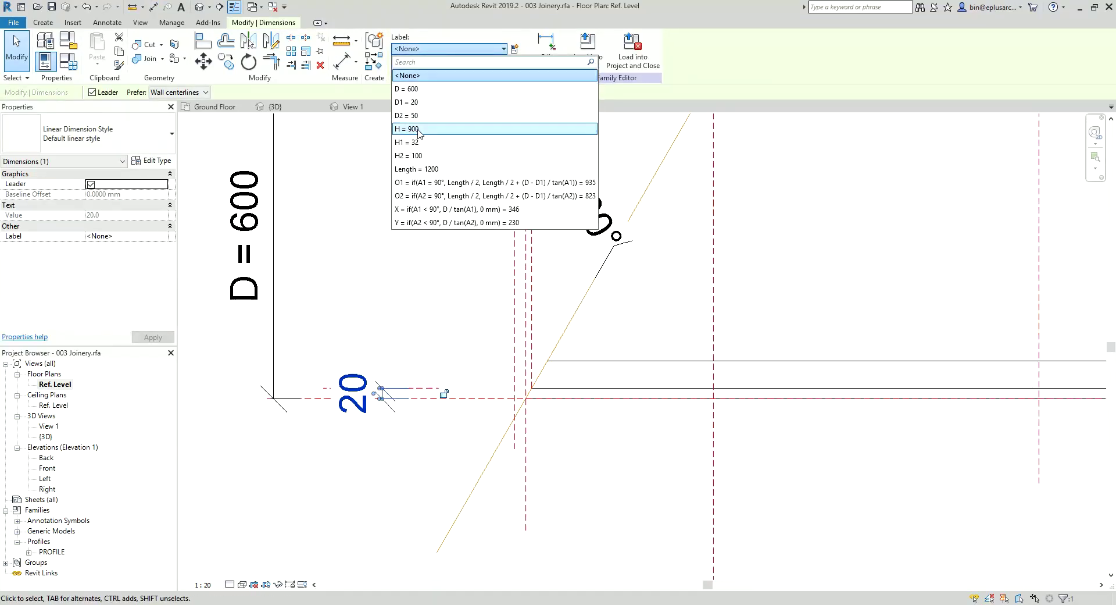
click(427, 102)
scroll(493, 224, down, 1)
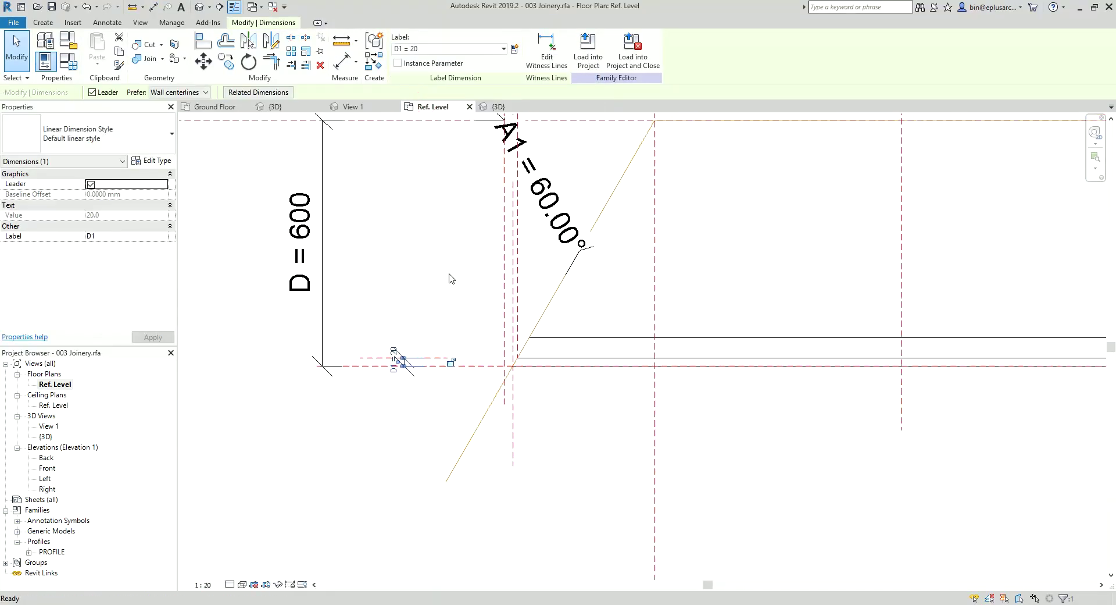
click(442, 290)
scroll(407, 325, down, 1)
scroll(366, 360, up, 1)
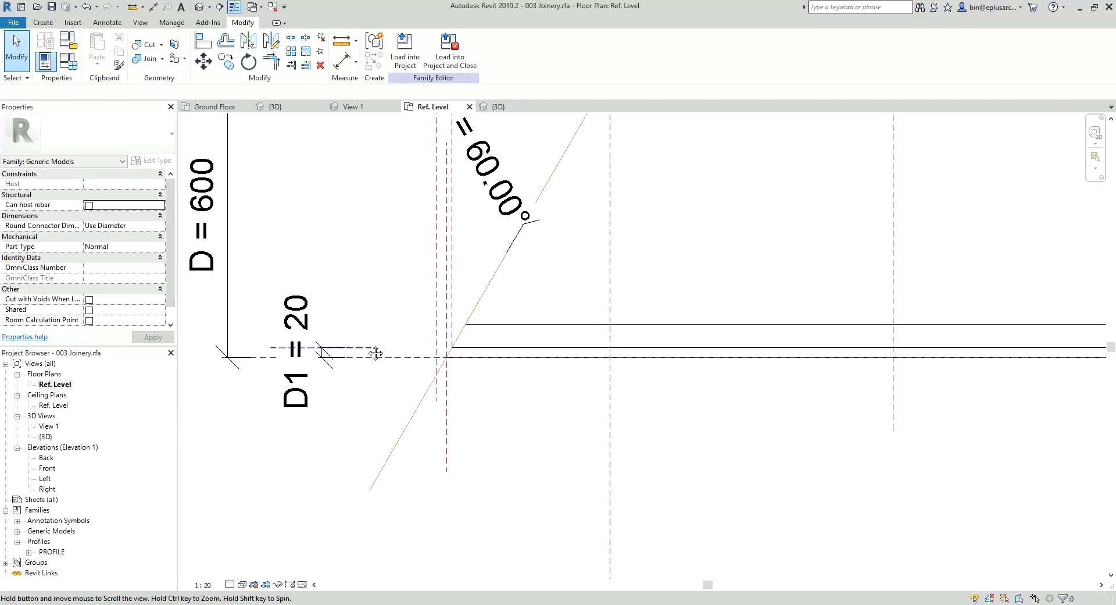
middle_drag(407, 348, 428, 357)
scroll(428, 357, down, 1)
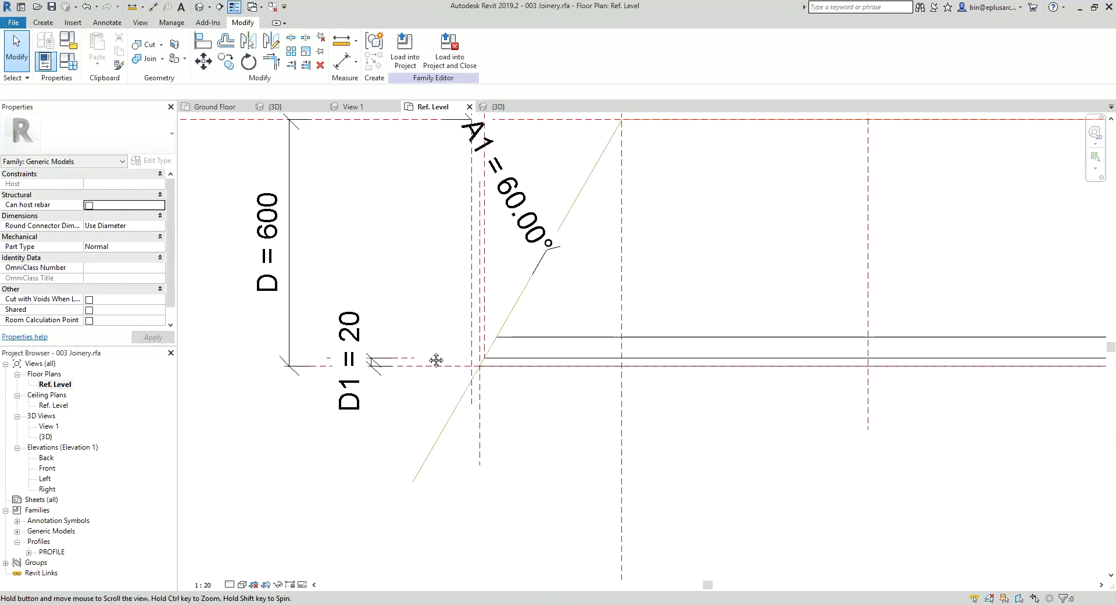
click(198, 9)
- Start placing Family4 on a picked work plane, cancel it, and open the Ref. Level plan
click(46, 22)
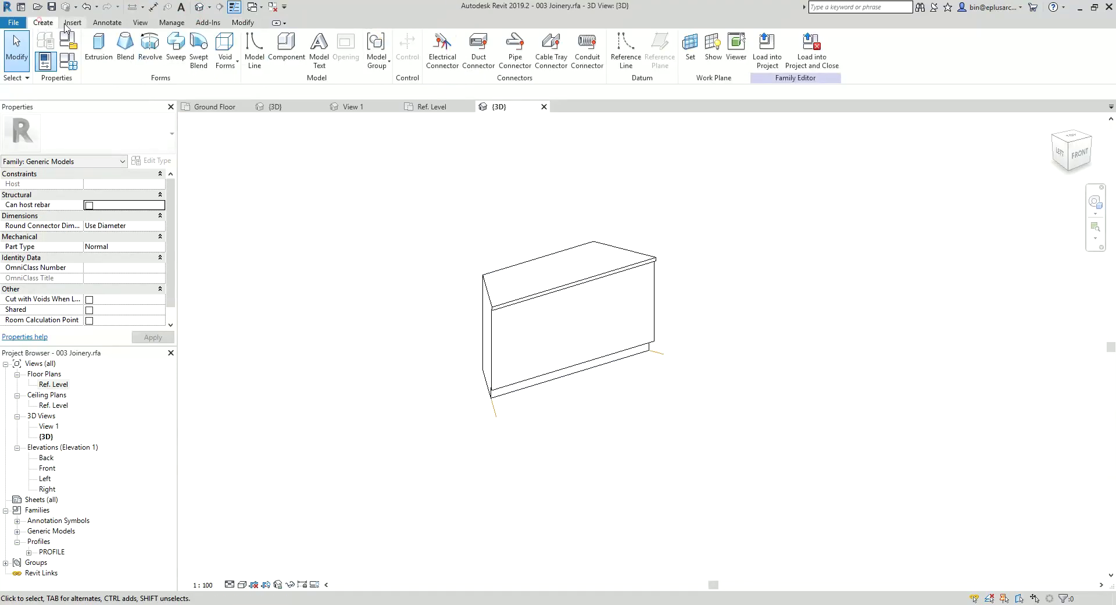
click(286, 46)
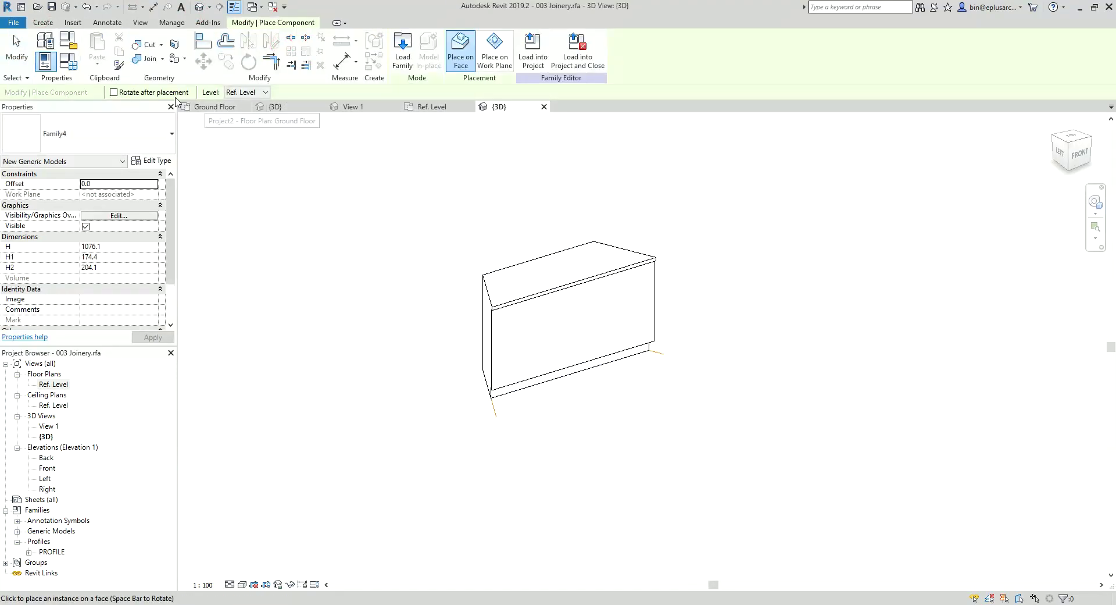
click(494, 49)
click(302, 92)
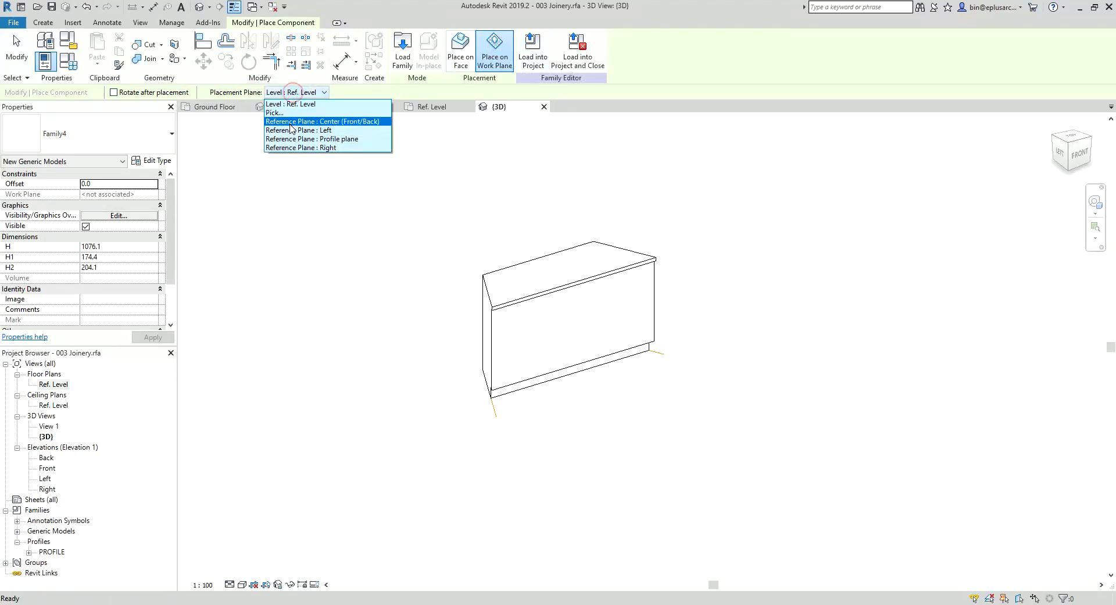
click(287, 112)
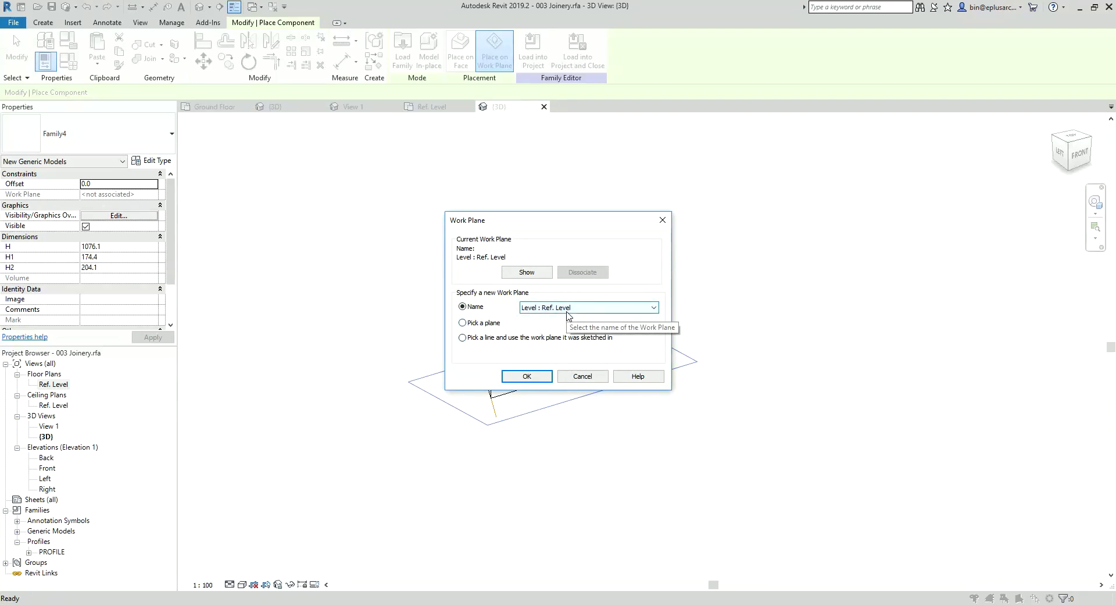
click(586, 375)
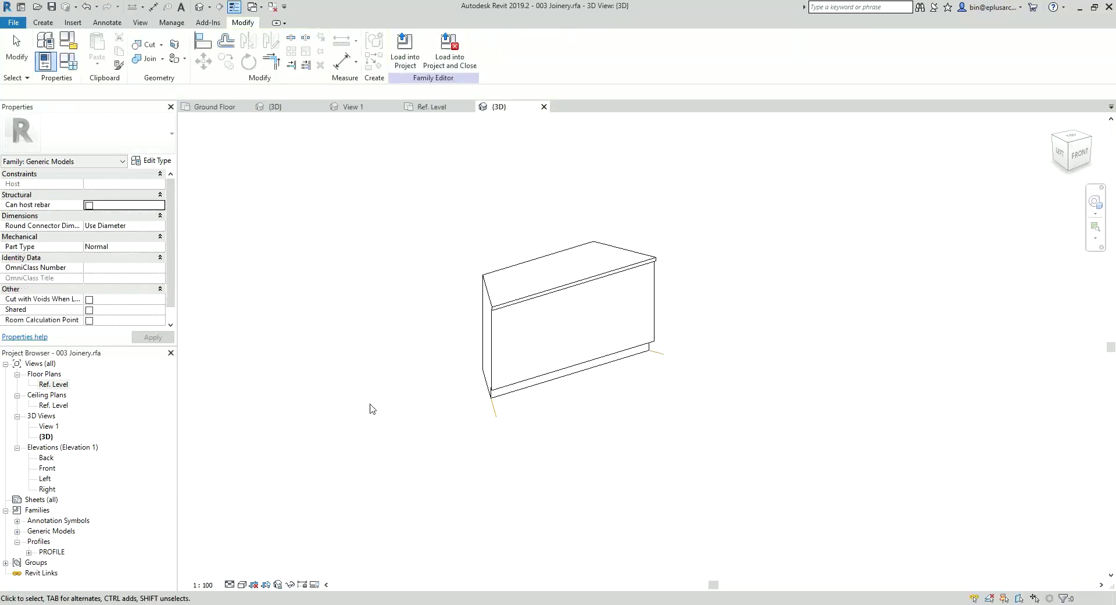
double_click(53, 384)
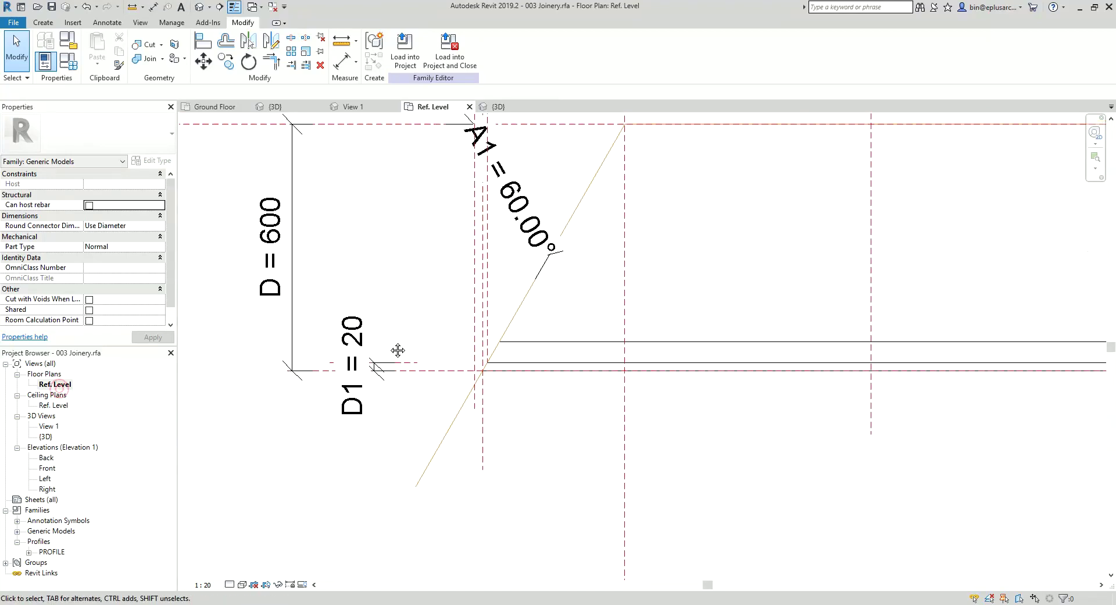
- Name the reference plane above the front edge 'lines', then go back to the 3D view
scroll(399, 352, up, 2)
click(414, 370)
scroll(407, 367, up, 3)
click(418, 356)
text(lines)
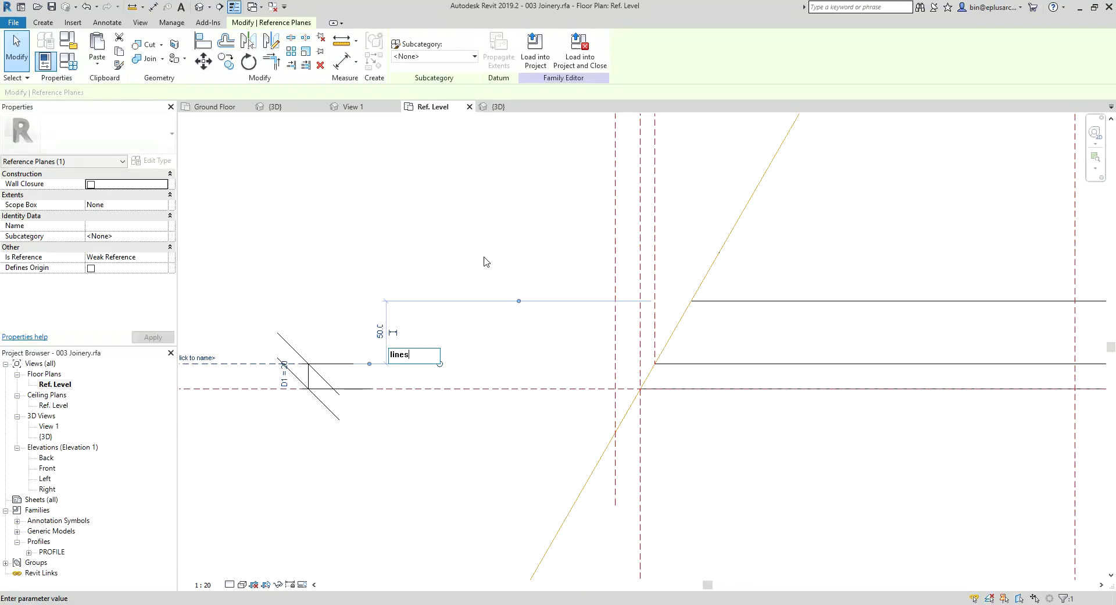
key(Return)
scroll(486, 261, up, 3)
scroll(516, 279, up, 2)
key(Escape)
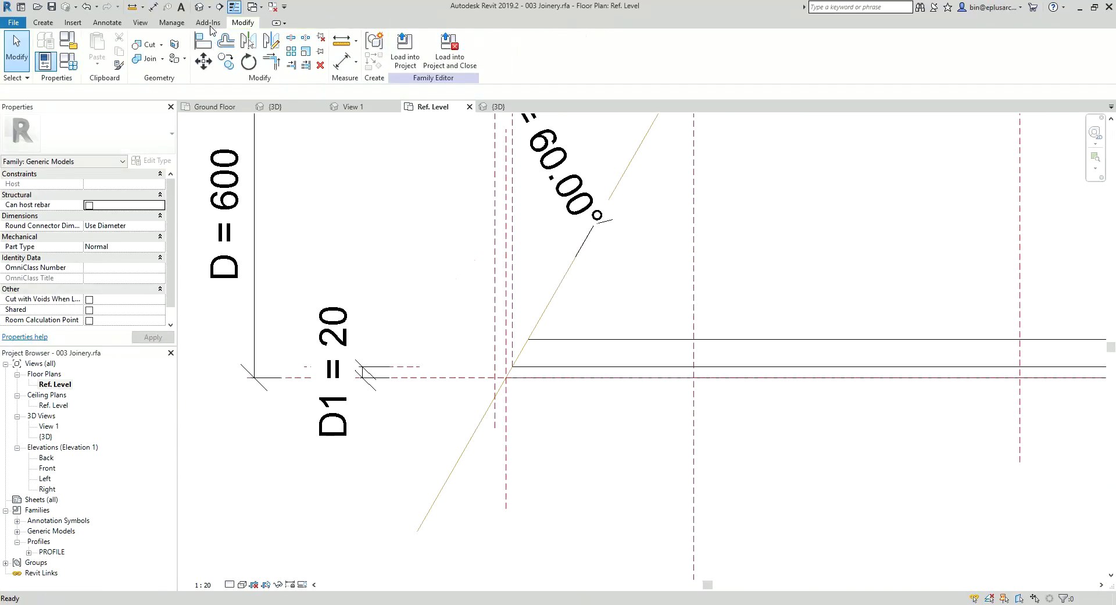
click(199, 7)
scroll(533, 229, down, 2)
scroll(545, 220, up, 2)
- Place Family4 on work plane 'Reference Plane : lines' in the cabinet, then open the Front elevation
scroll(440, 269, up, 2)
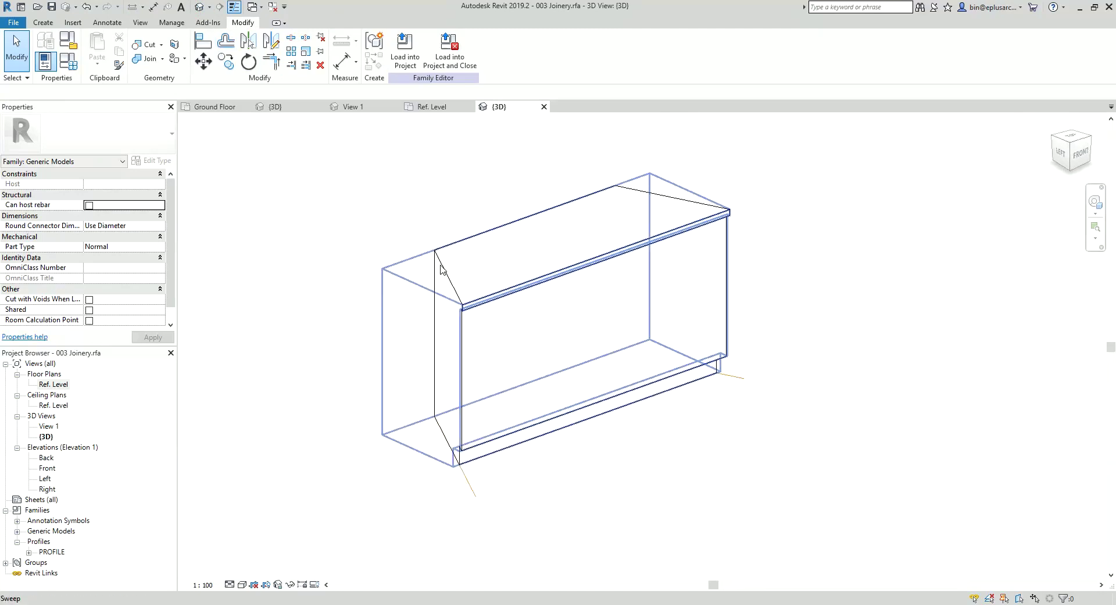
click(43, 22)
click(305, 63)
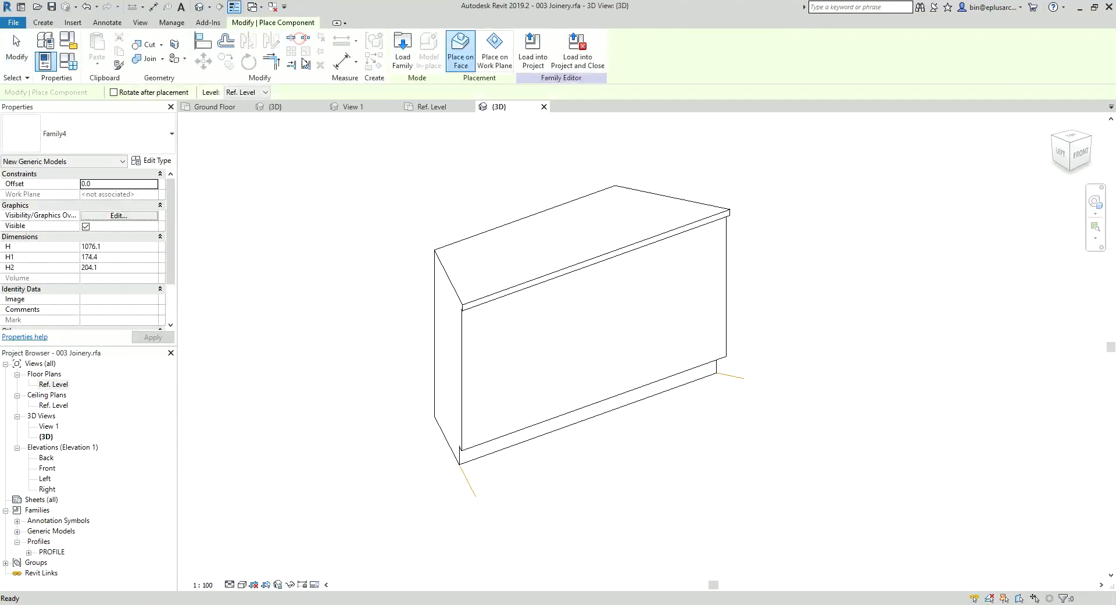
click(495, 49)
click(320, 93)
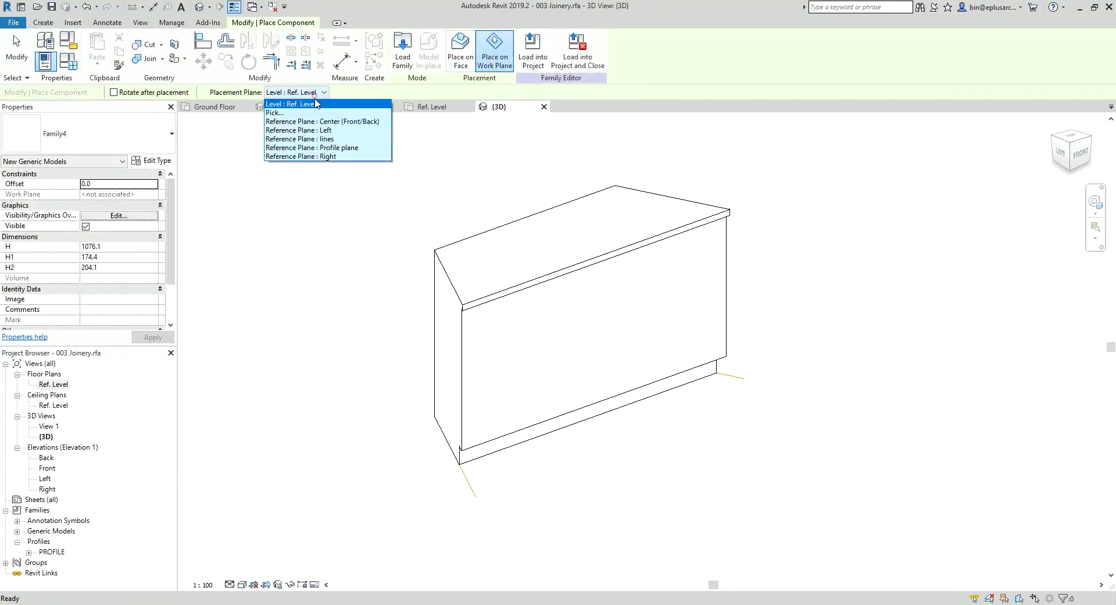
click(306, 138)
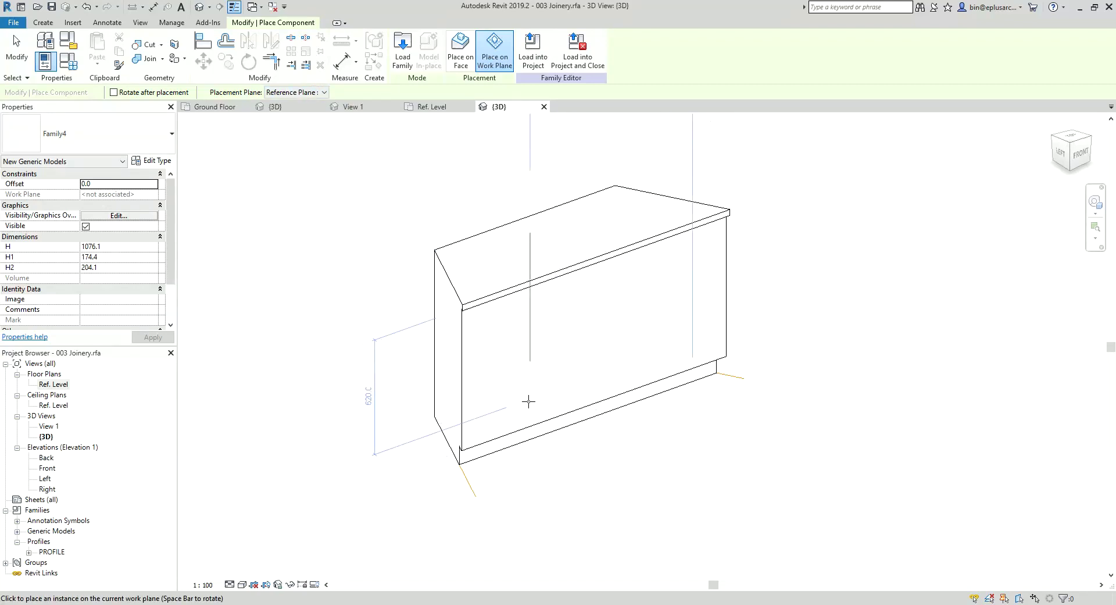
click(583, 312)
key(Escape)
key(Escape)
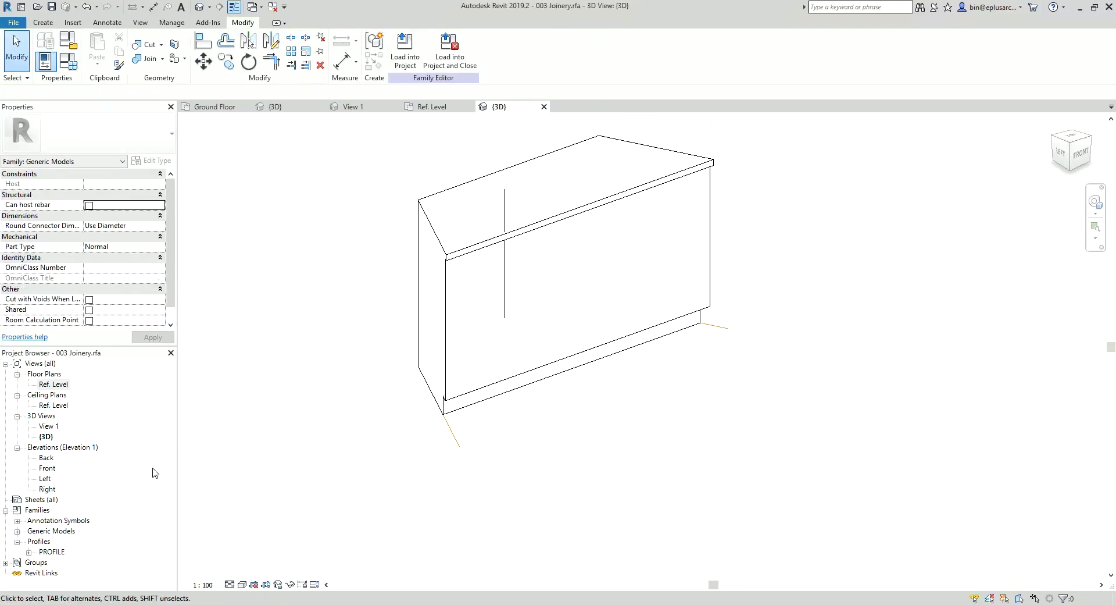
double_click(47, 467)
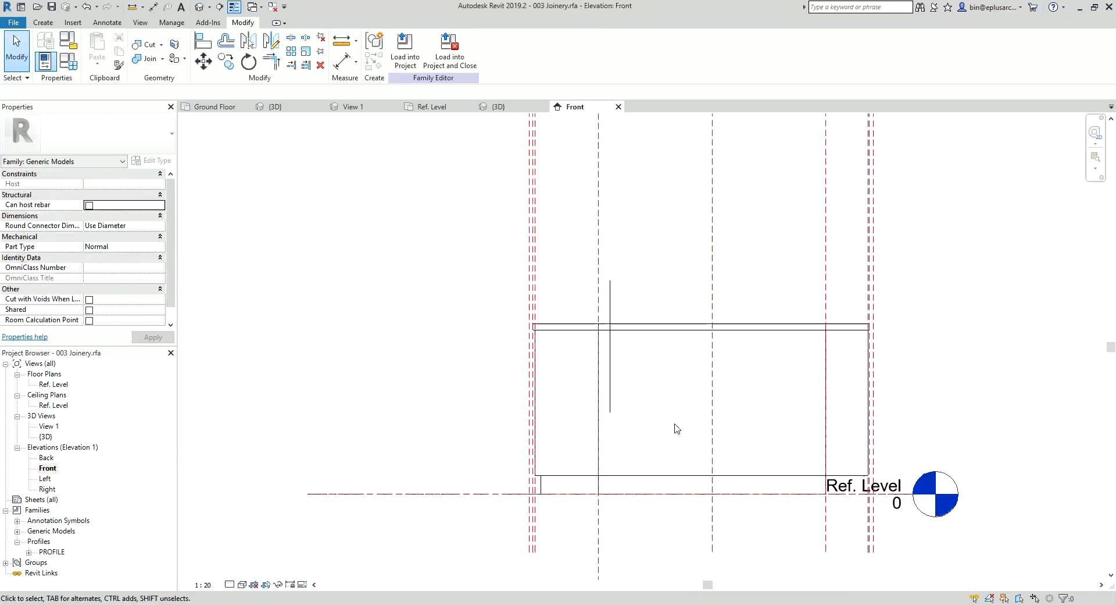
- Align the Family4 vertical line to the cabinet's left reference plane
scroll(553, 400, up, 1)
key(a)
key(l)
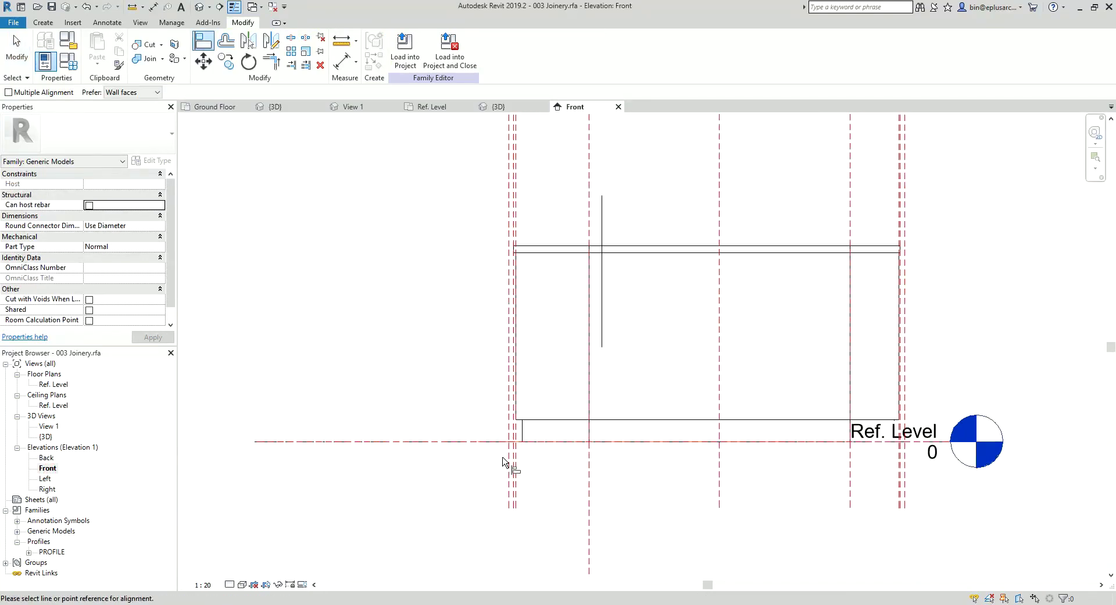
scroll(517, 449, up, 1)
scroll(518, 449, up, 2)
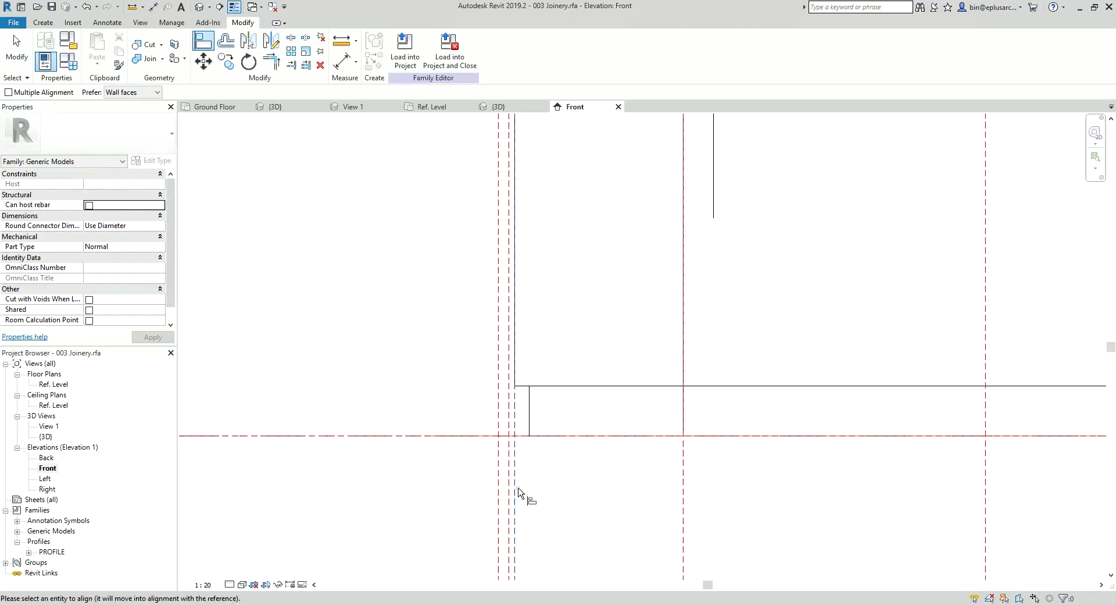
scroll(519, 494, down, 2)
click(635, 264)
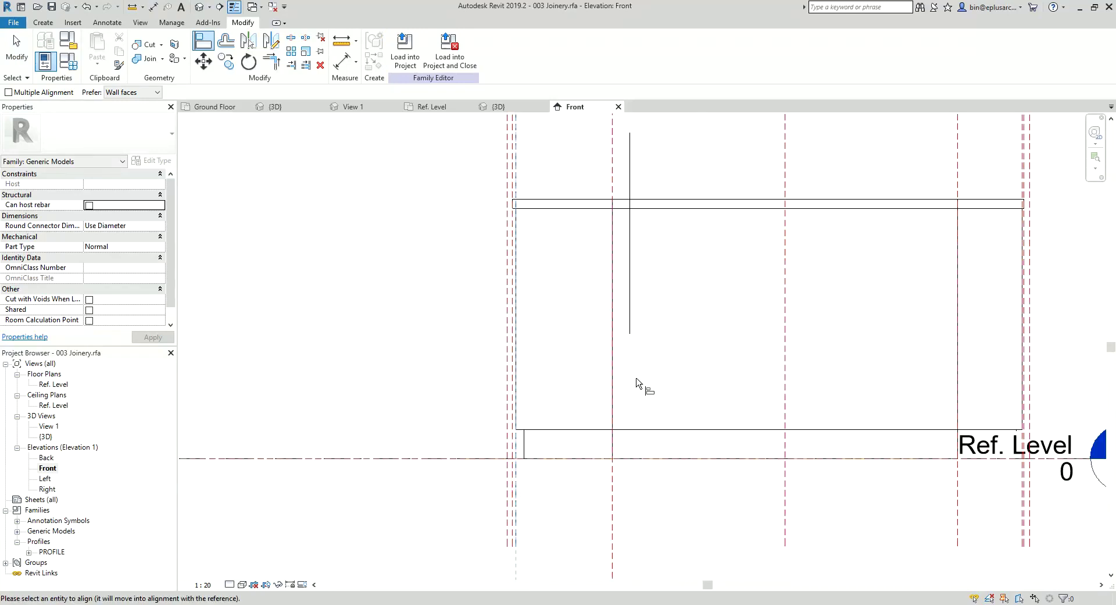
click(630, 305)
scroll(634, 364, down, 1)
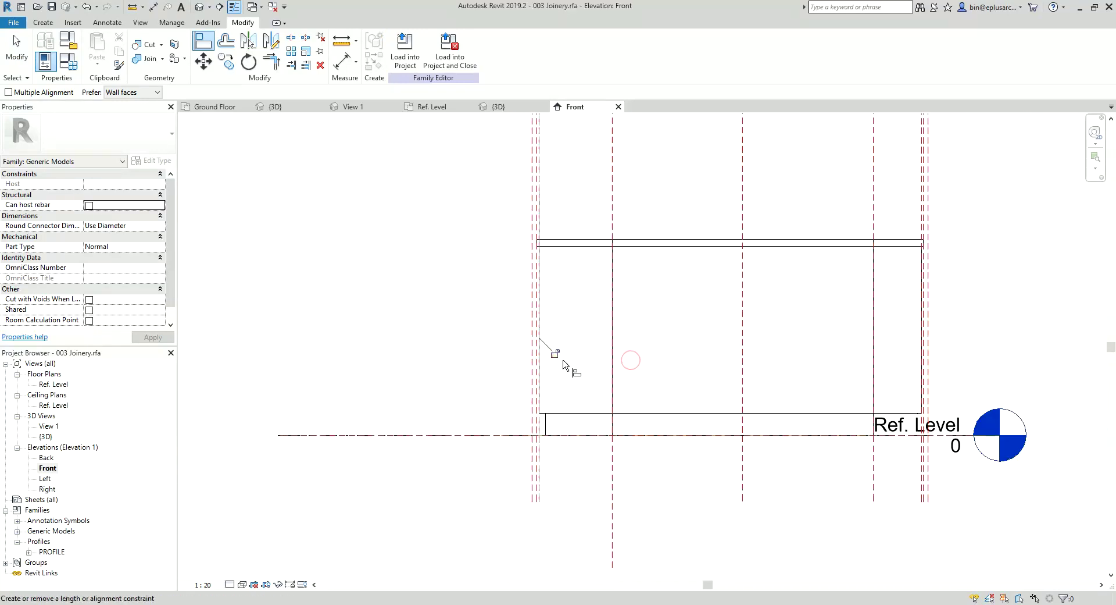
scroll(570, 325, down, 1)
scroll(576, 384, up, 1)
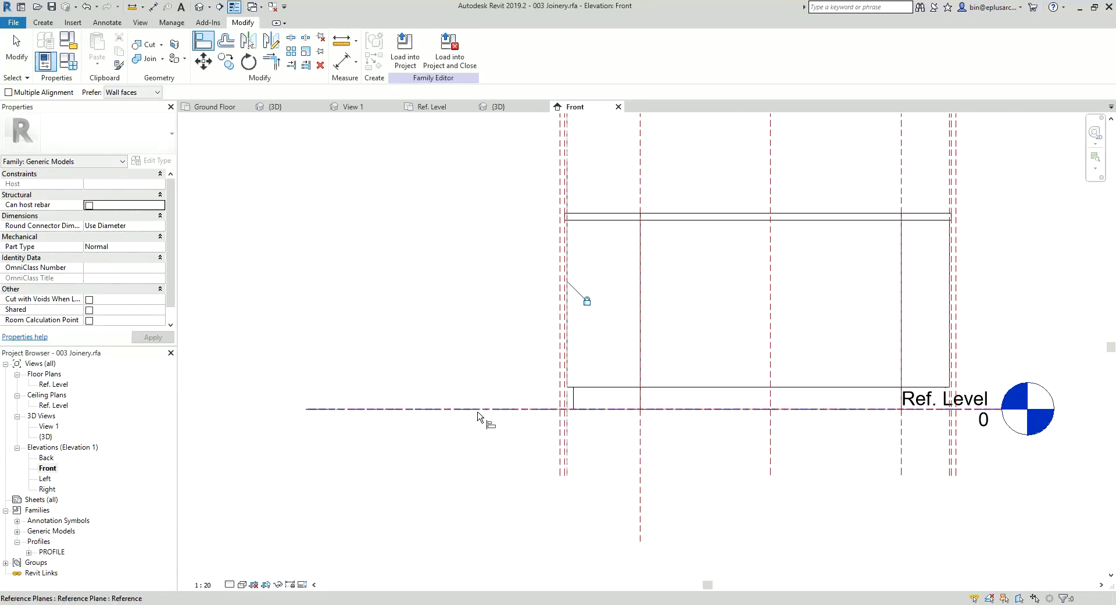
scroll(568, 387, up, 2)
scroll(581, 398, up, 1)
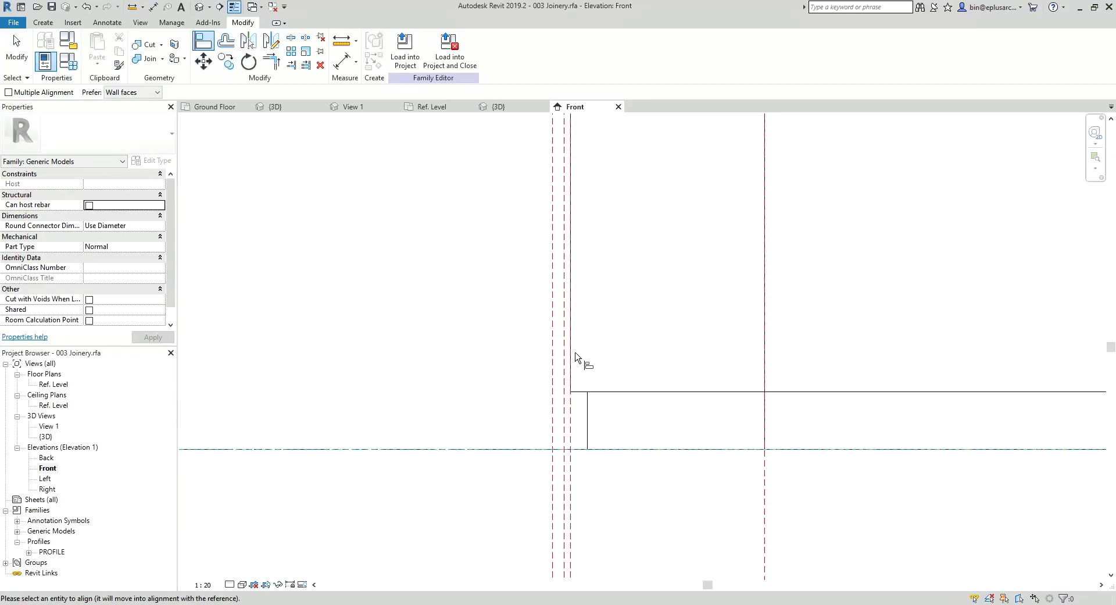
scroll(575, 357, down, 3)
key(Escape)
- Select Family4 and try aligning it to the horizontal base reference
click(567, 306)
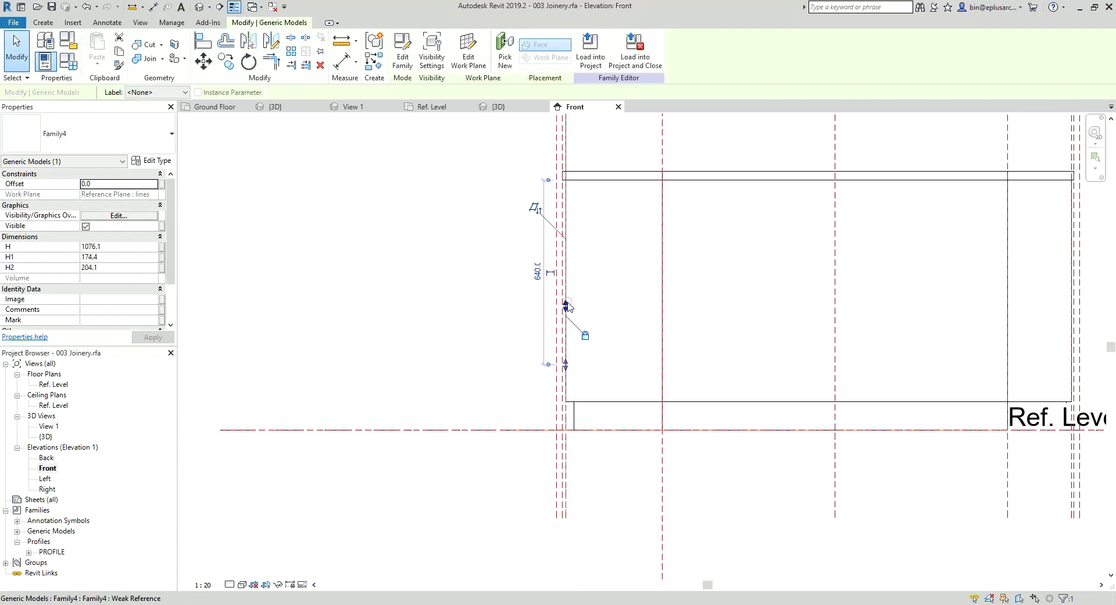
scroll(568, 376, up, 2)
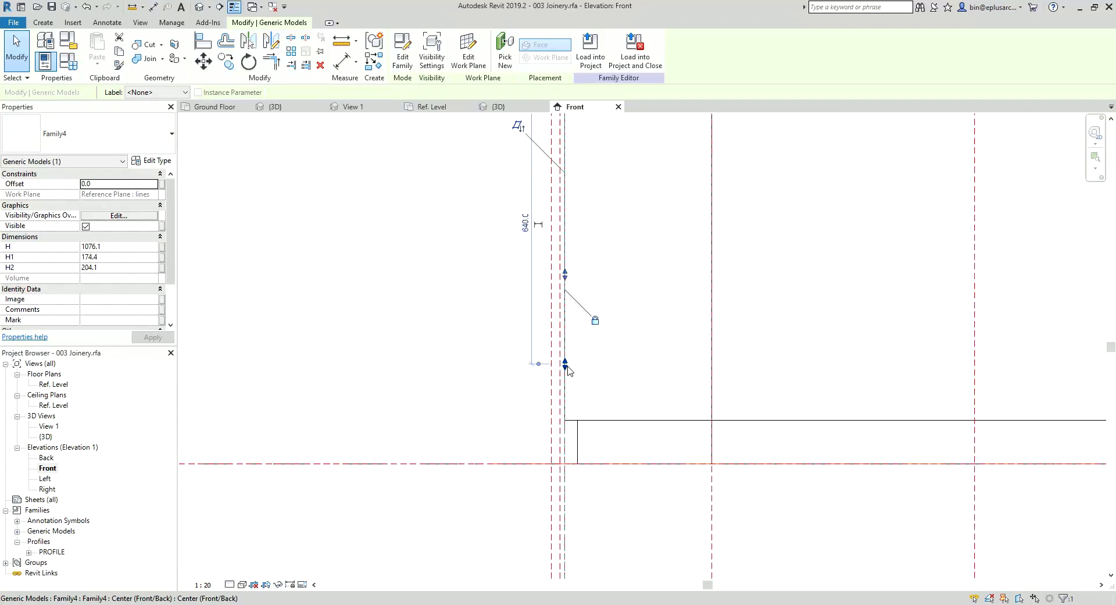
key(a)
key(l)
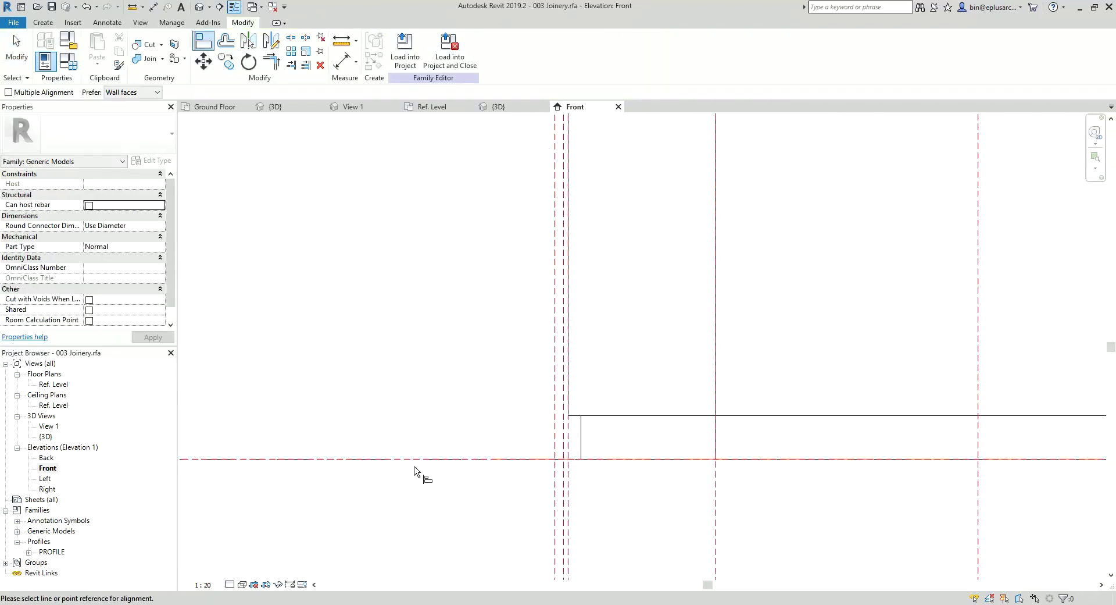
click(431, 458)
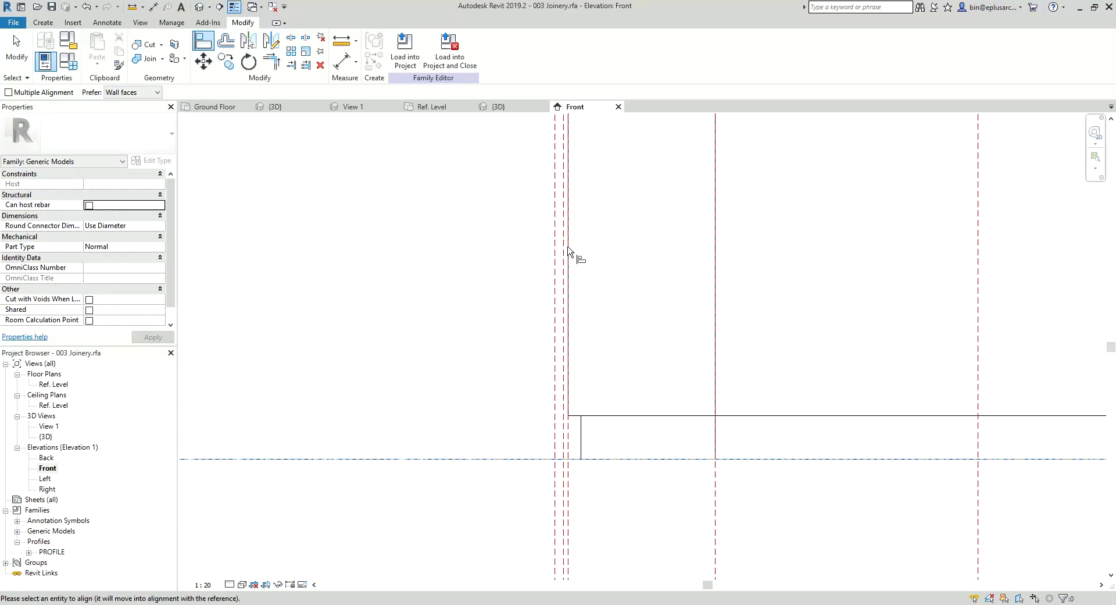
key(Escape)
key(Escape)
scroll(590, 279, down, 1)
key(Escape)
scroll(612, 369, down, 1)
scroll(571, 349, down, 1)
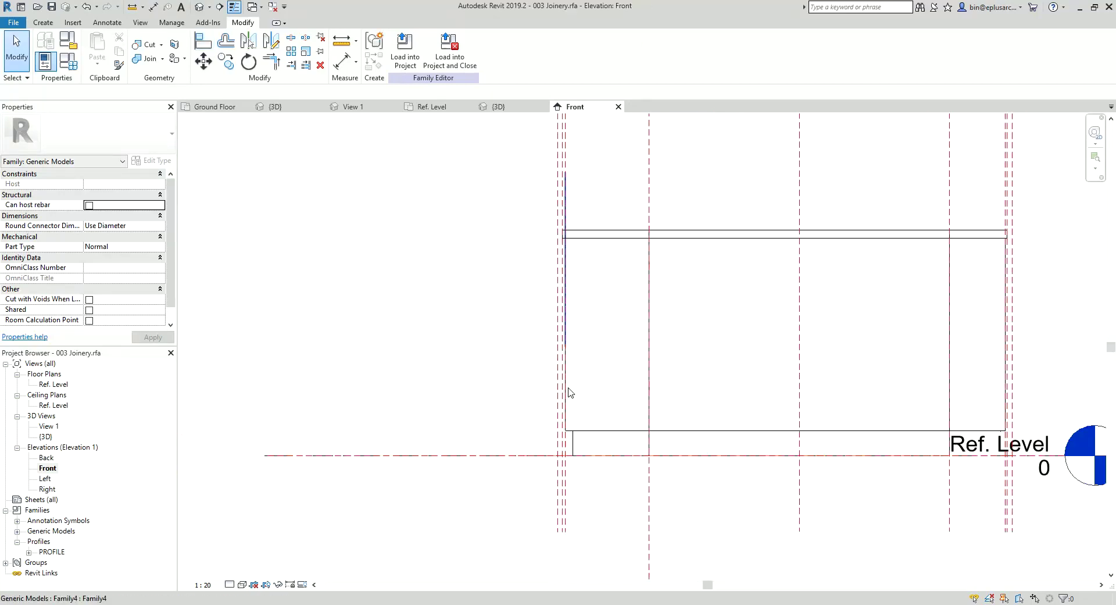
click(569, 308)
scroll(596, 343, up, 2)
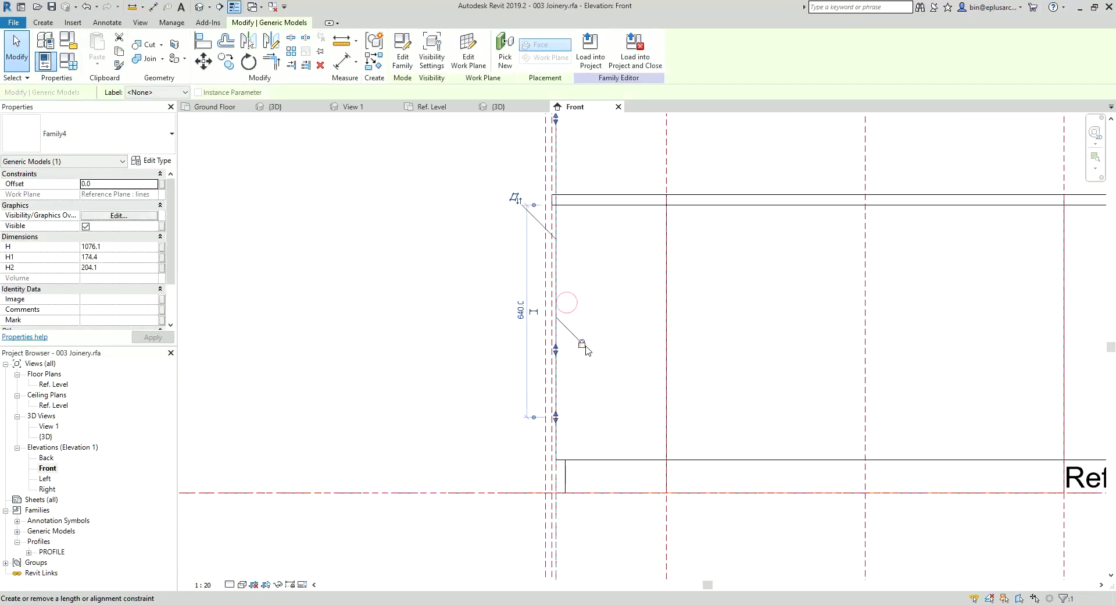
click(593, 339)
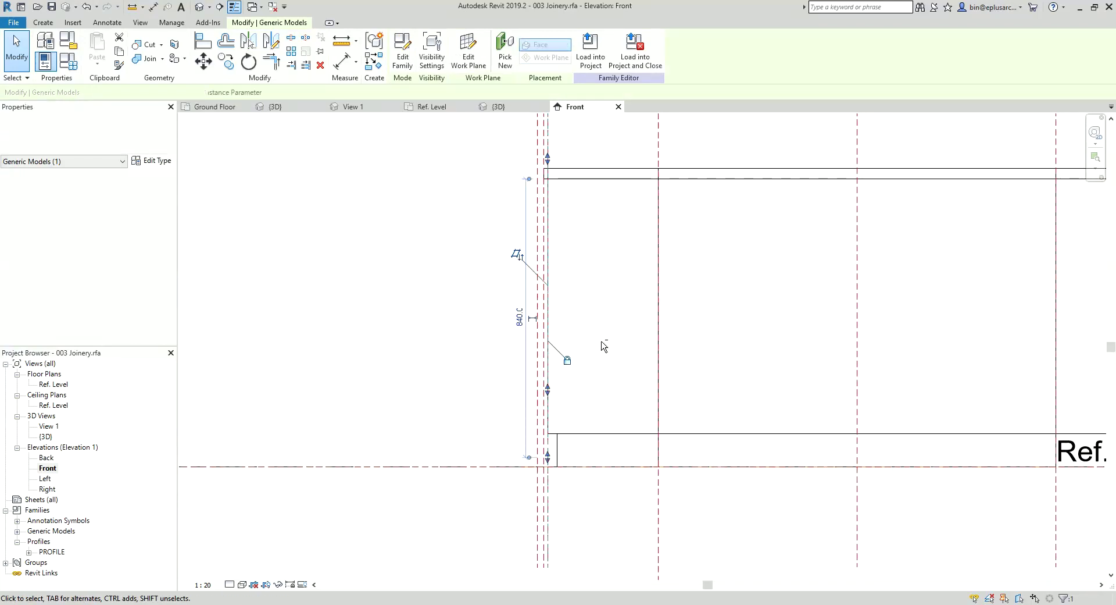
click(546, 454)
scroll(584, 485, up, 1)
scroll(543, 485, up, 1)
key(Escape)
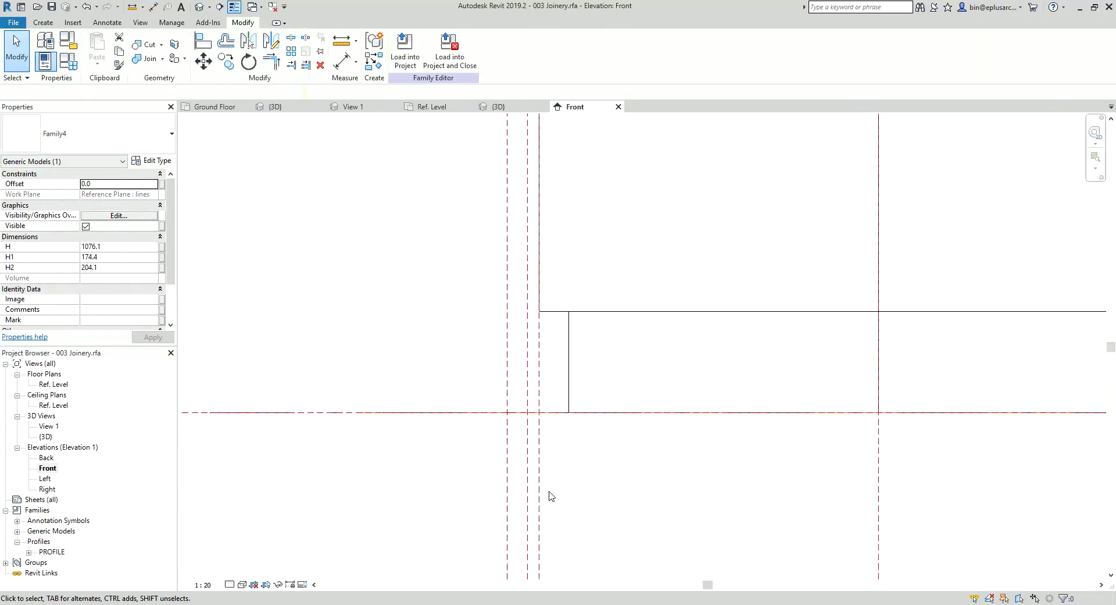
- Align and lock Family4's base plane to the Ref. Level
key(a)
key(l)
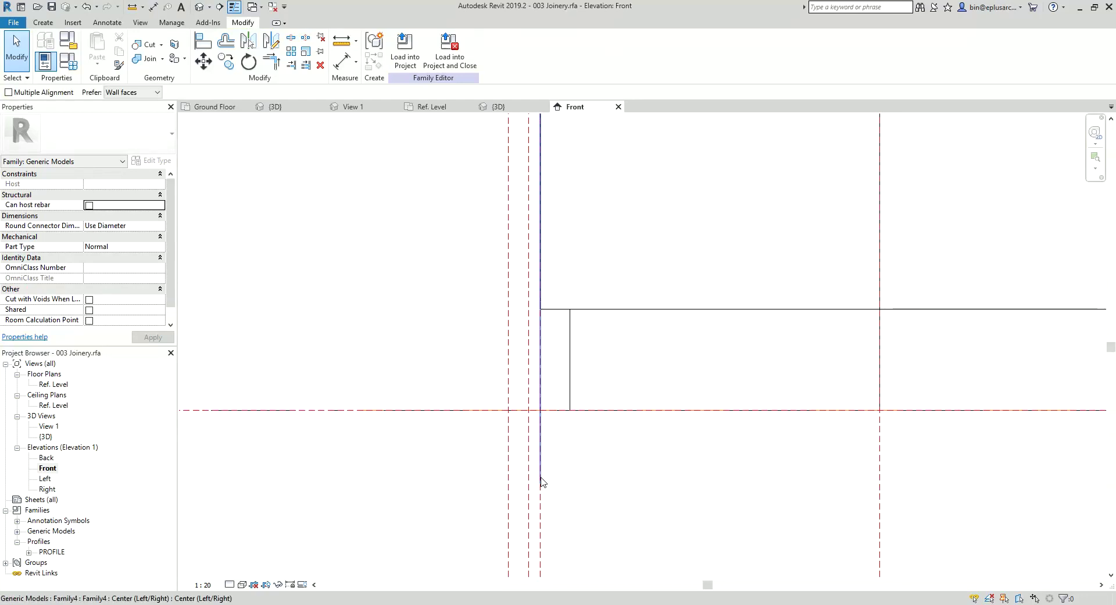
click(473, 414)
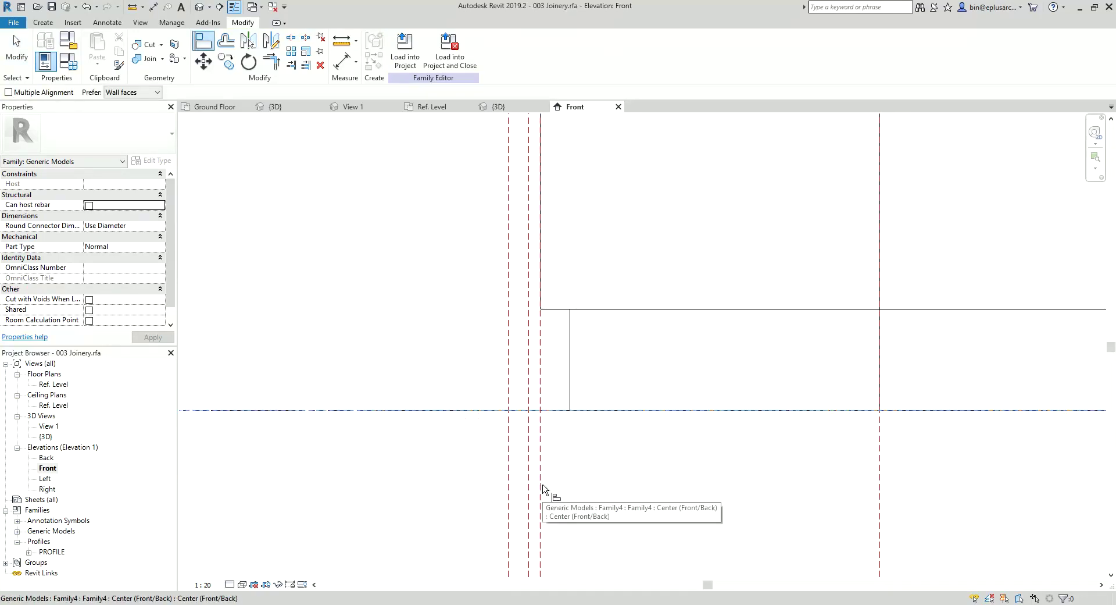
scroll(542, 487, up, 2)
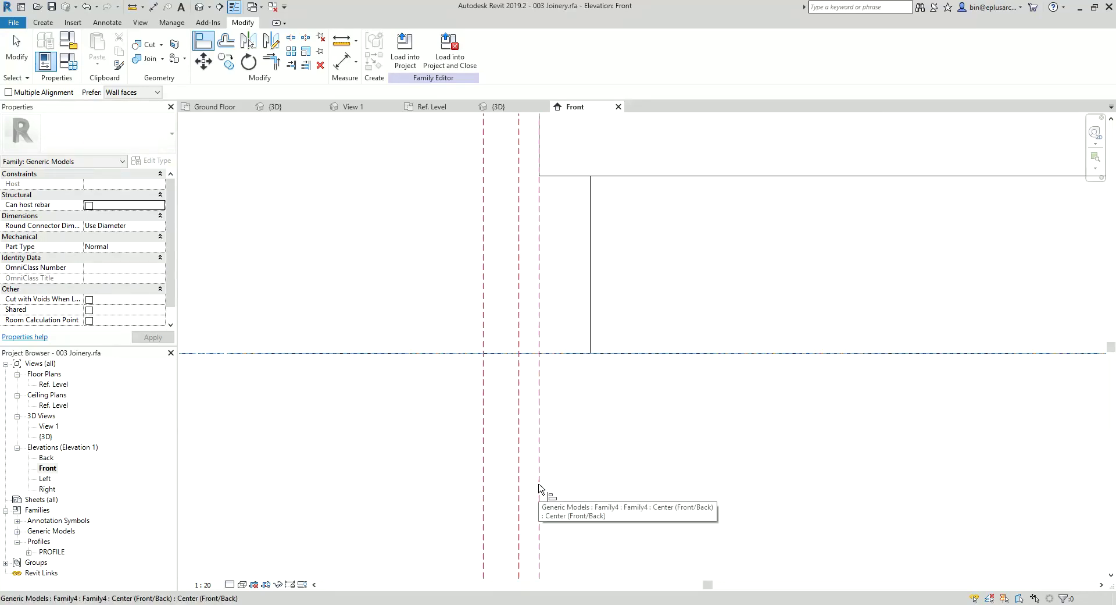
click(539, 487)
scroll(543, 478, down, 2)
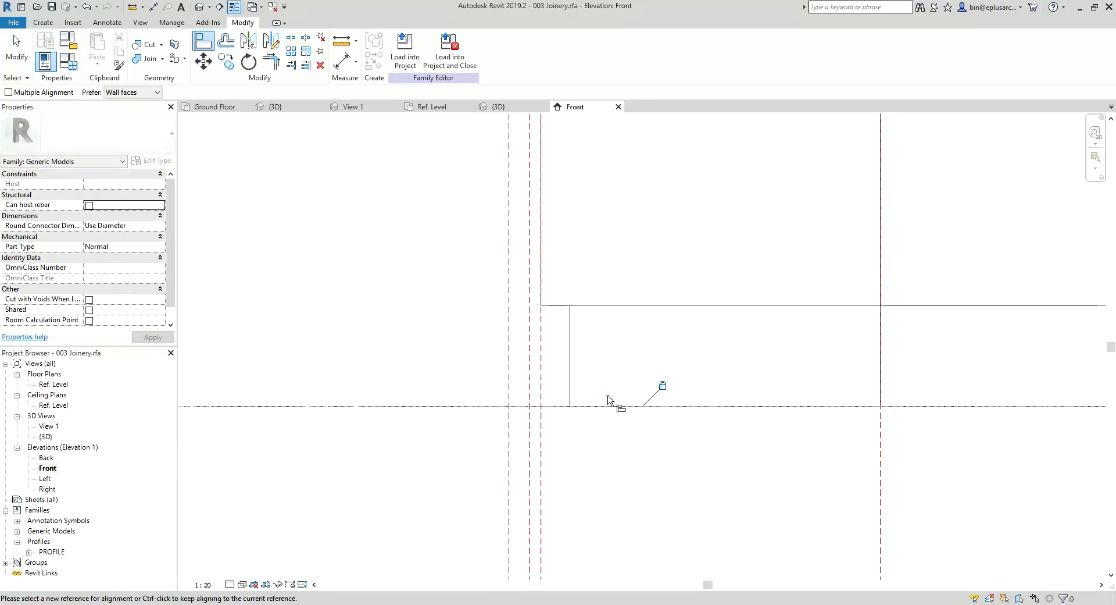
scroll(598, 391, down, 2)
scroll(581, 418, down, 2)
key(Escape)
key(Escape)
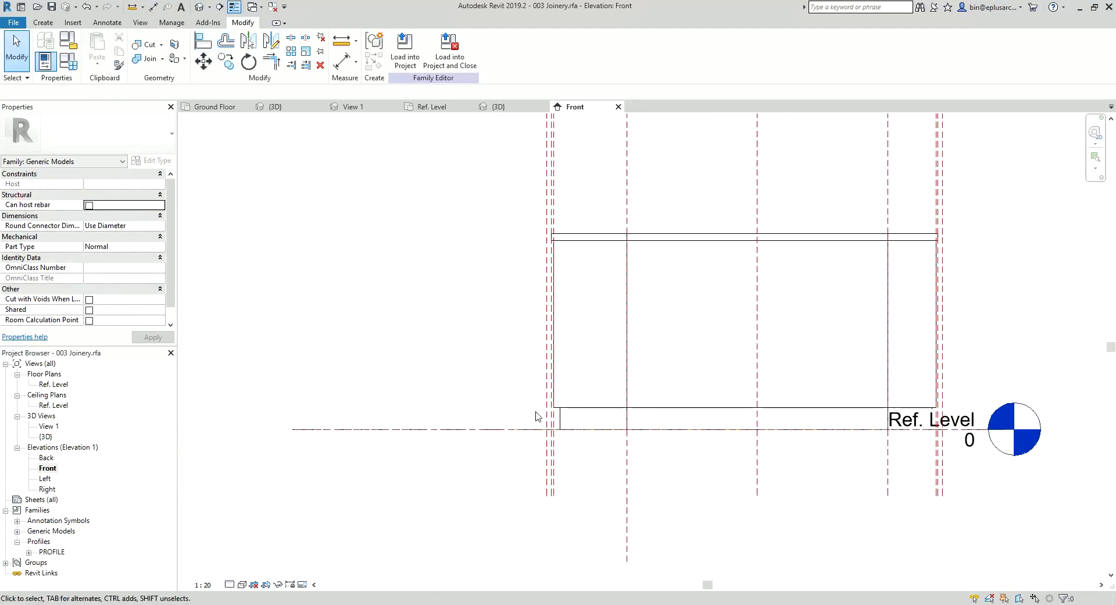
scroll(538, 407, down, 1)
- Return to the 3D view and select the Family4 line on the left front edge
click(200, 7)
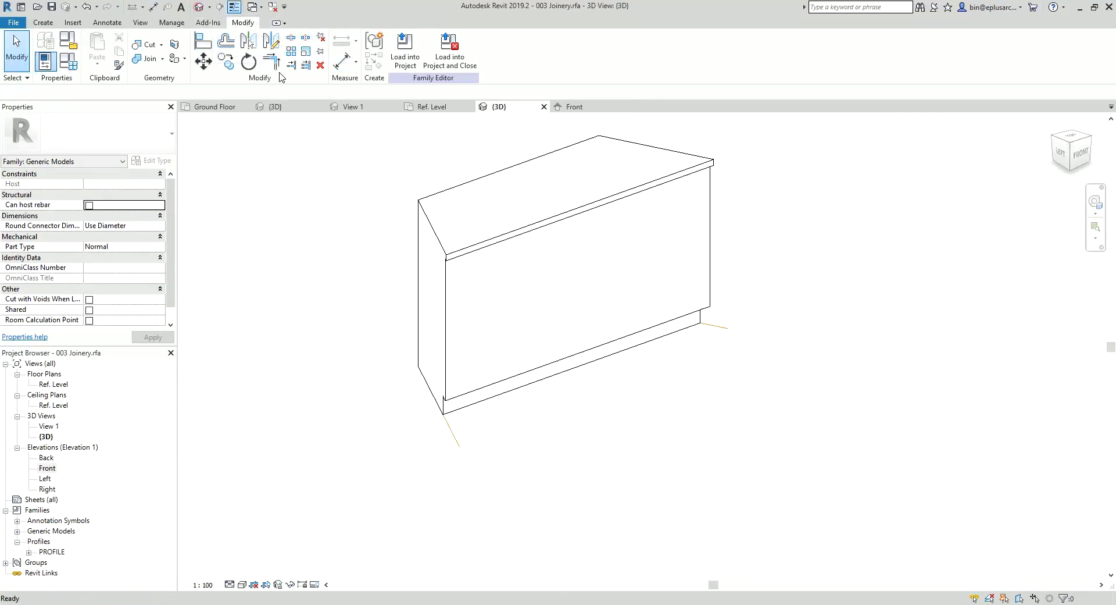
mouse_move(407, 285)
shift+middle_down()
mouse_move(461, 281)
mouse_move(257, 257)
mouse_move(185, 167)
shift+middle_up()
click(459, 278)
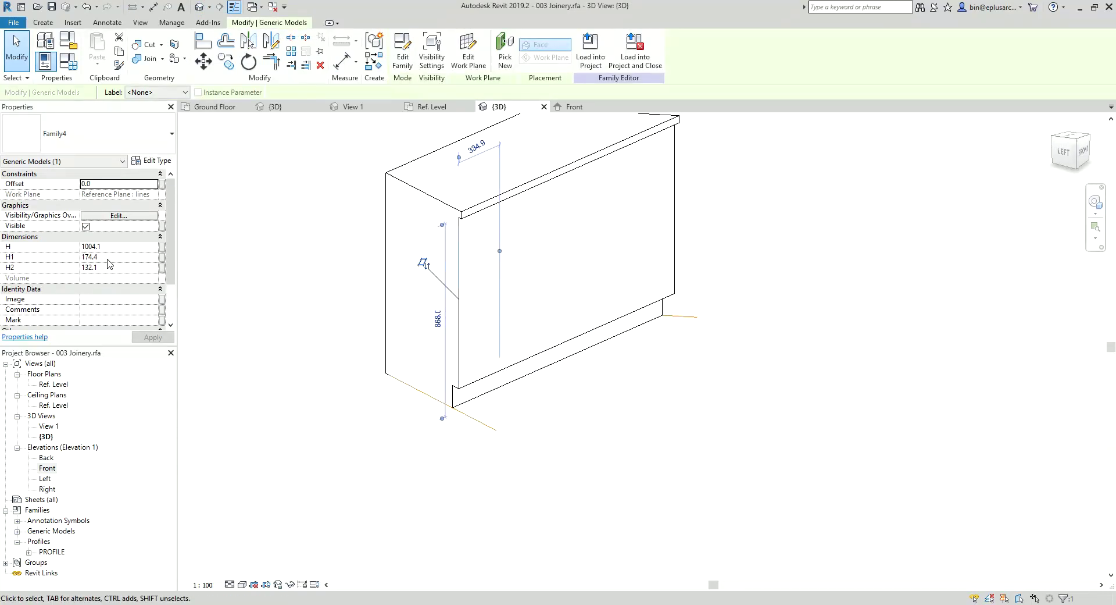
- Associate the sweep's H, H1 and H2 with family parameters H, H1, H2 (900, 32, 100)
click(161, 247)
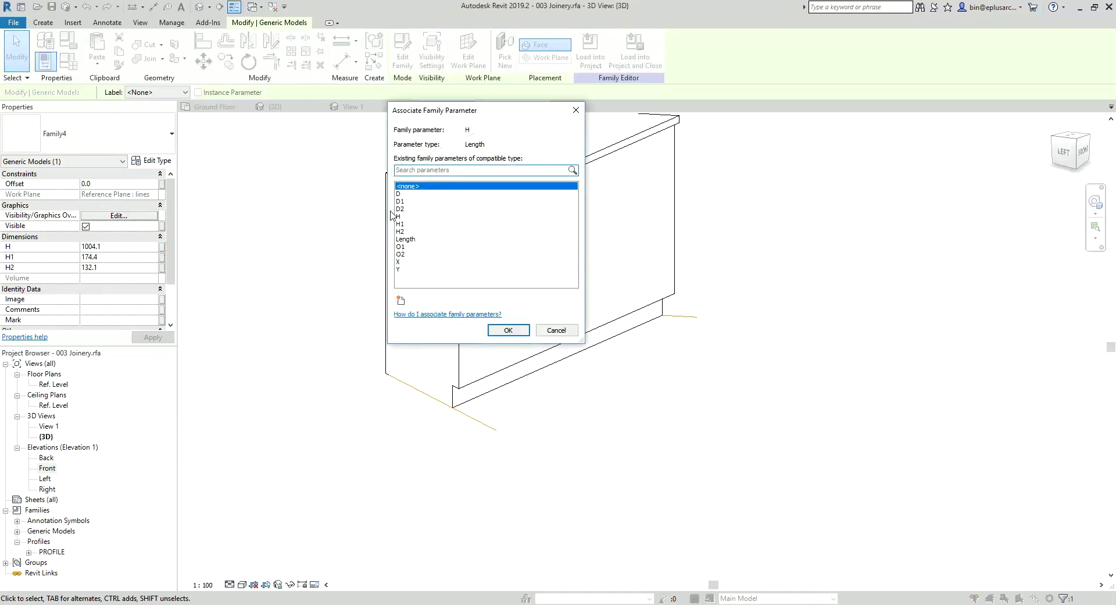
click(398, 217)
click(507, 331)
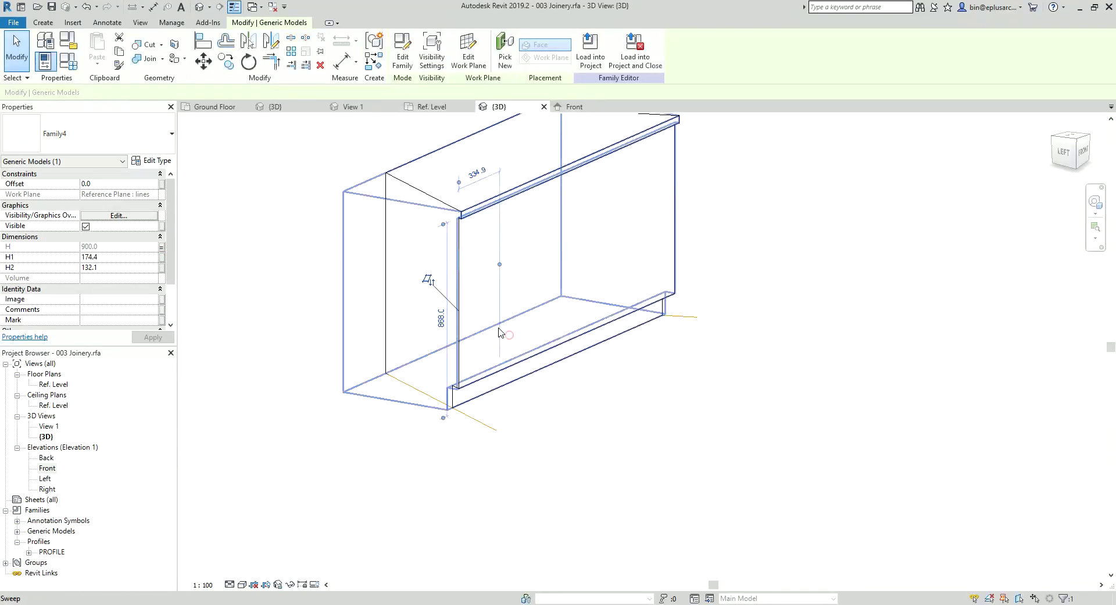
click(162, 257)
click(407, 224)
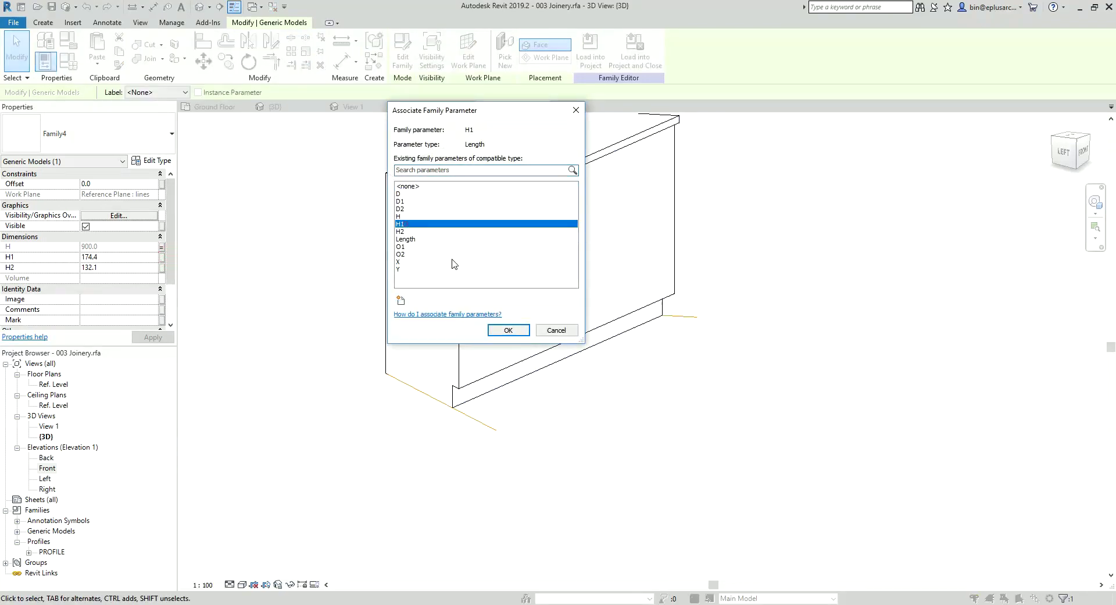
click(508, 330)
click(163, 267)
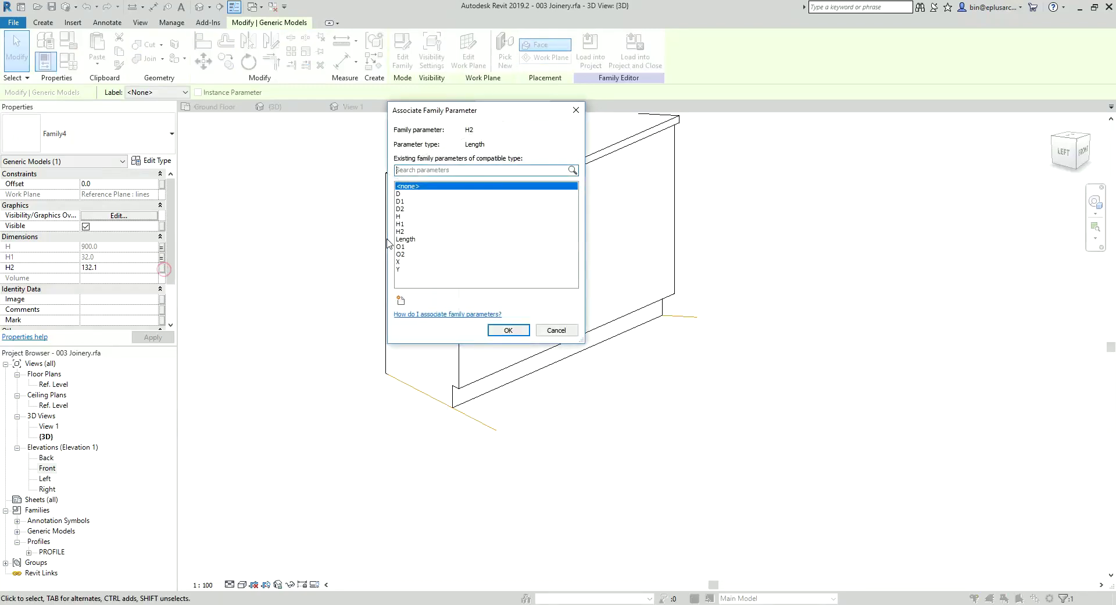
click(401, 232)
click(509, 331)
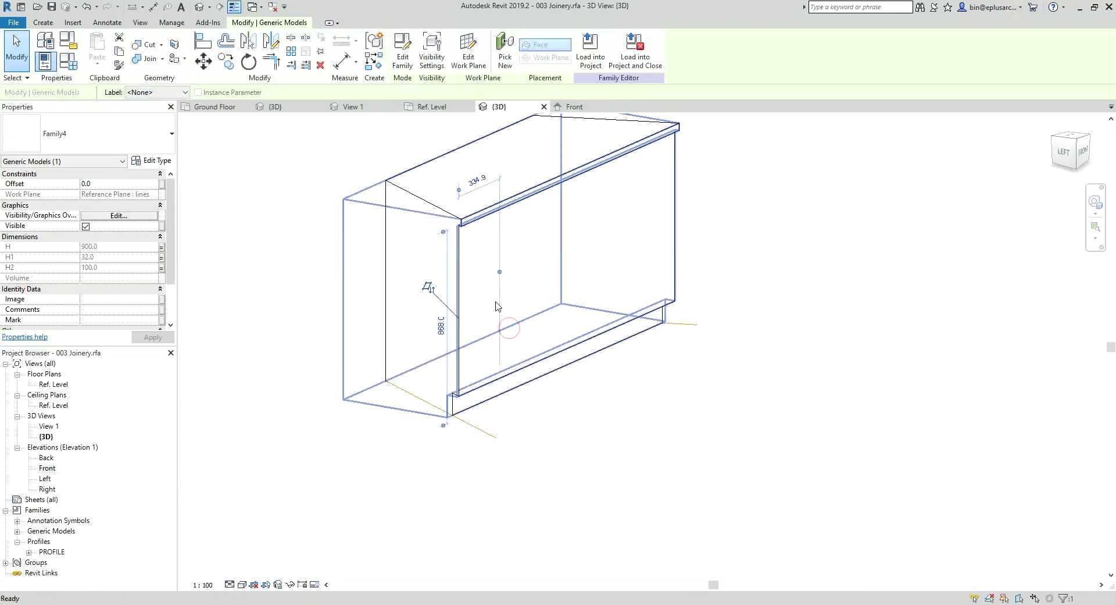
key(Escape)
click(458, 271)
mouse_move(459, 271)
shift+middle_down()
mouse_move(508, 392)
mouse_move(377, 402)
shift+middle_up()
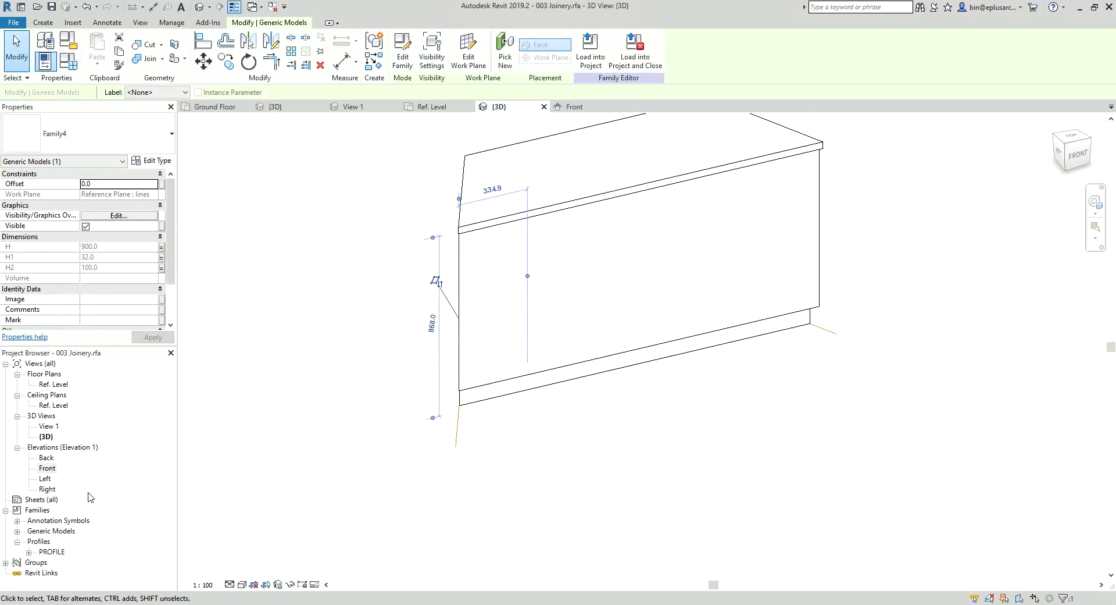
- In the Front elevation, array the selected sweep into two copies across the cabinet
double_click(47, 467)
middle_drag(600, 315, 508, 381)
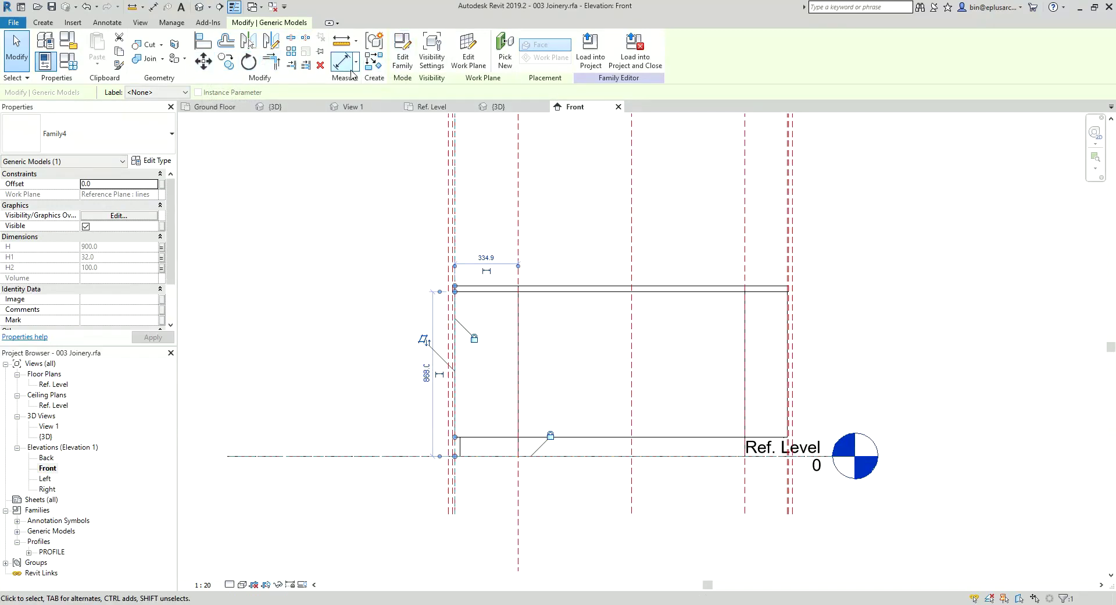
click(291, 51)
middle_drag(552, 390, 525, 388)
click(512, 356)
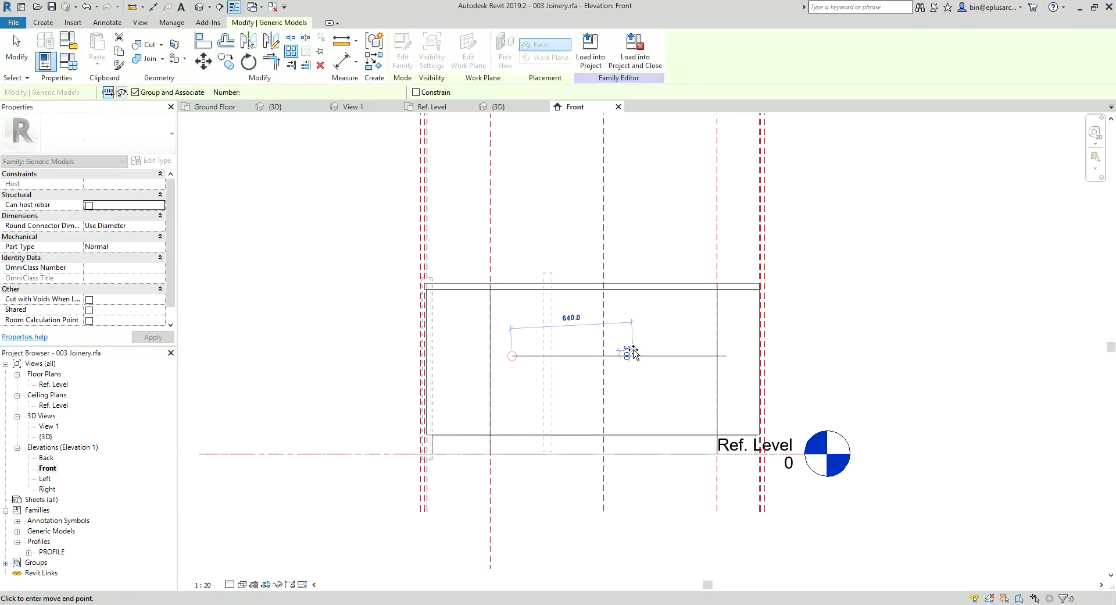
click(736, 357)
middle_drag(666, 360, 642, 360)
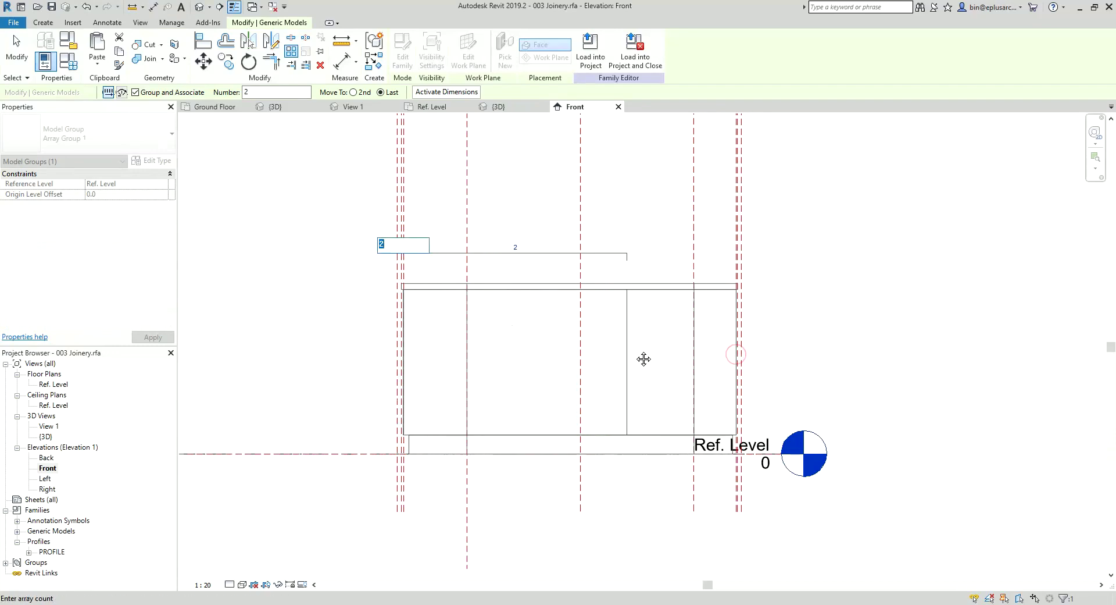
click(603, 255)
- Align the arrayed copy's bottom to the Ref. Level
scroll(630, 376, up, 1)
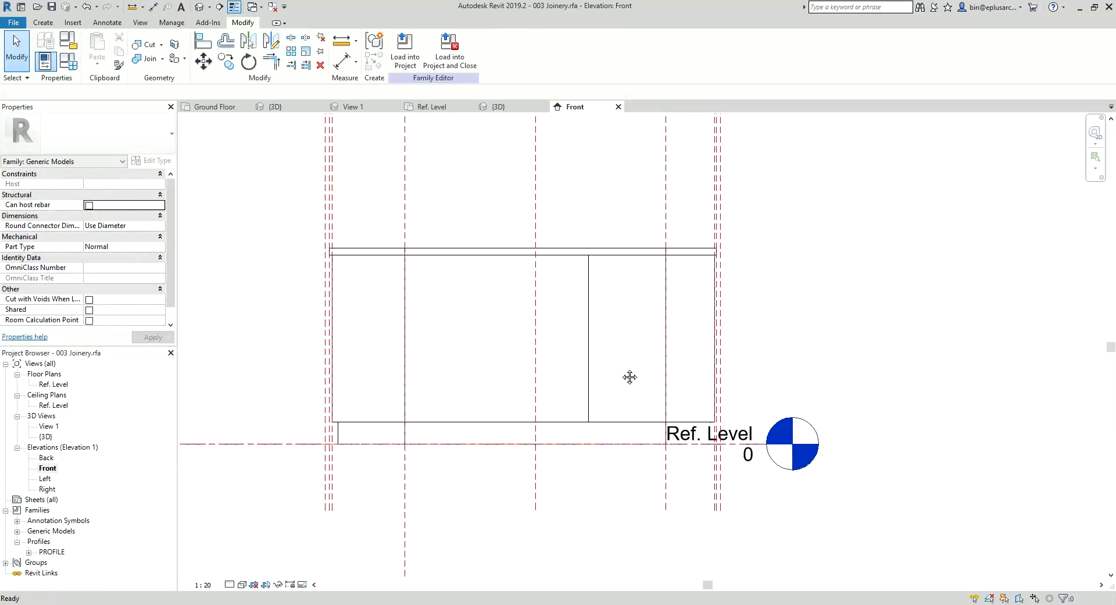
scroll(629, 376, down, 1)
key(a)
key(l)
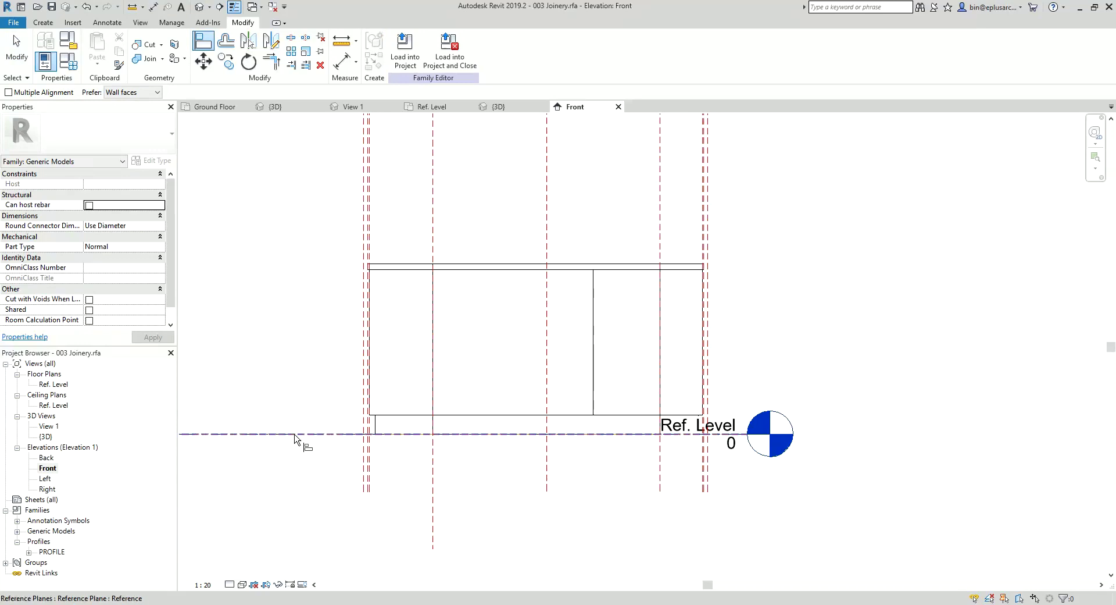
click(295, 434)
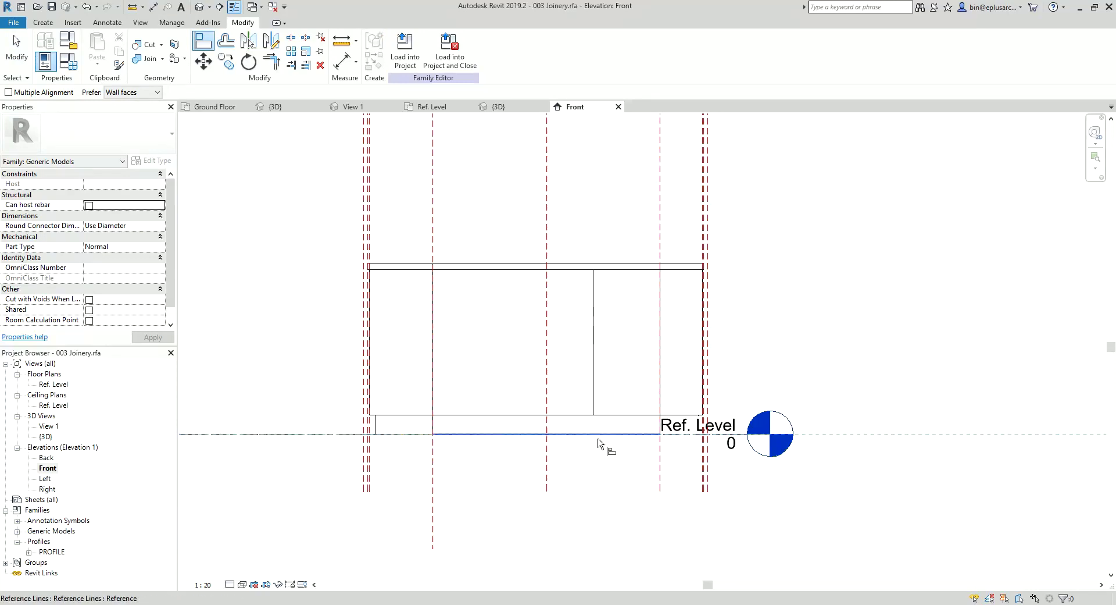
scroll(595, 437, up, 1)
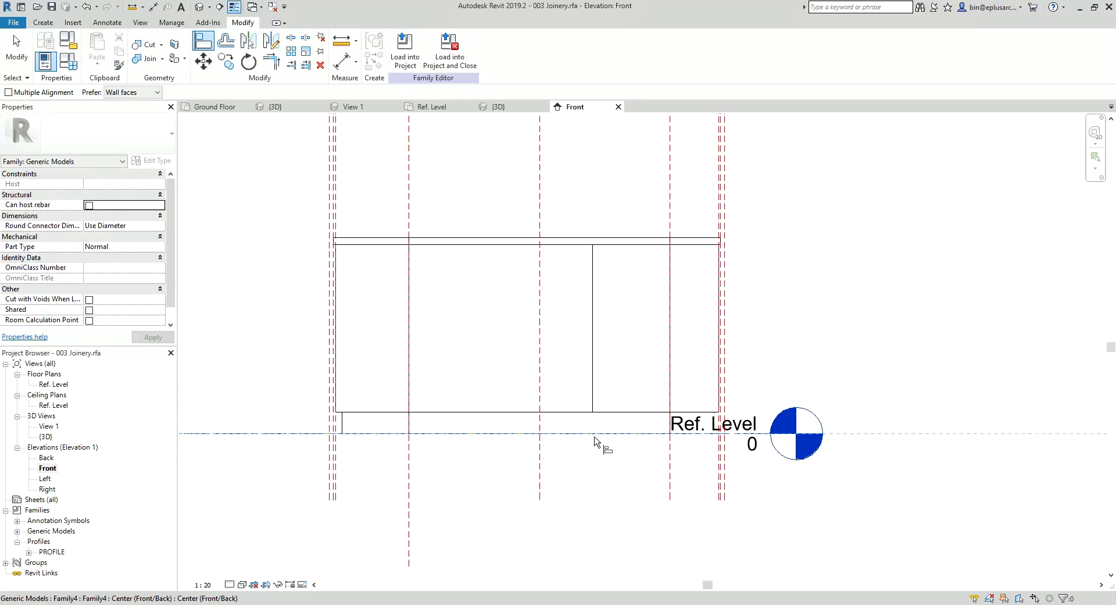
click(594, 437)
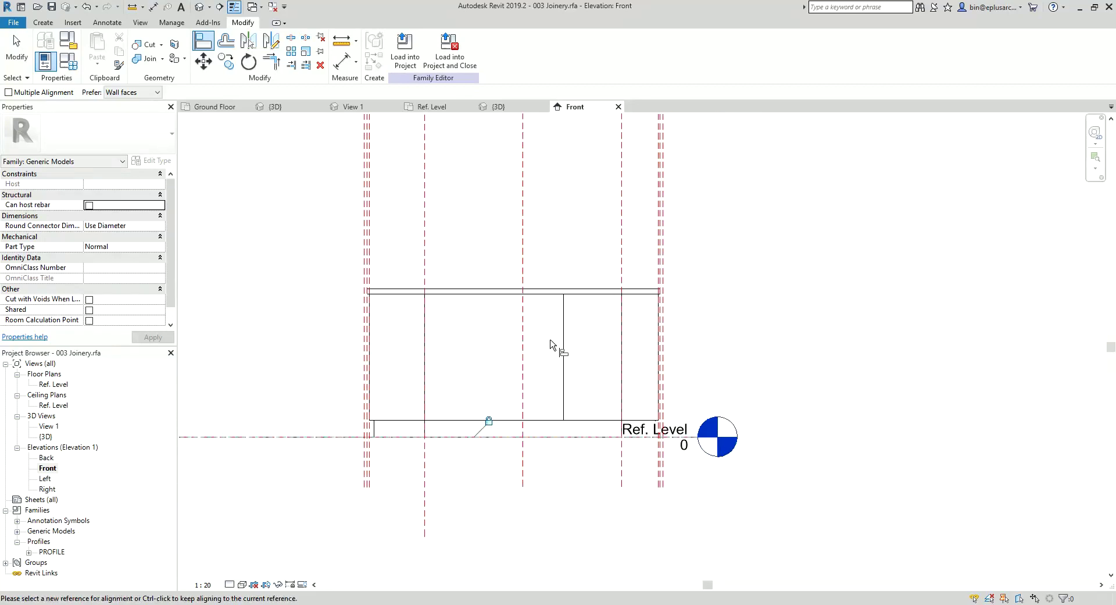
scroll(550, 347, down, 2)
key(Escape)
click(528, 356)
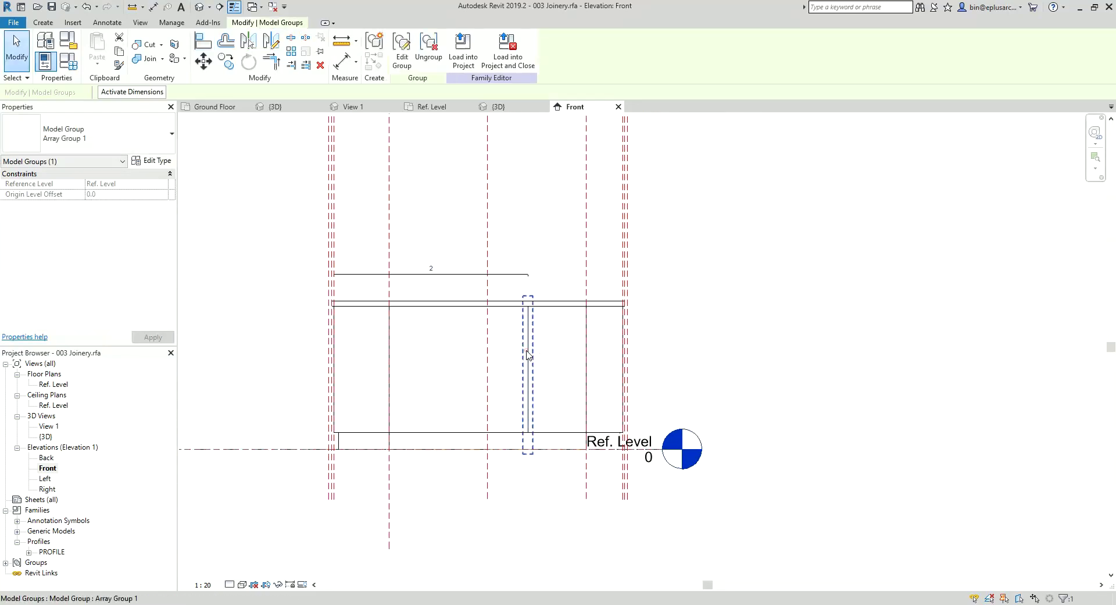
key(Escape)
- Align the second copy's edge to the right-hand reference plane and return to 3D
middle_drag(583, 323, 579, 304)
key(a)
key(l)
scroll(599, 424, up, 1)
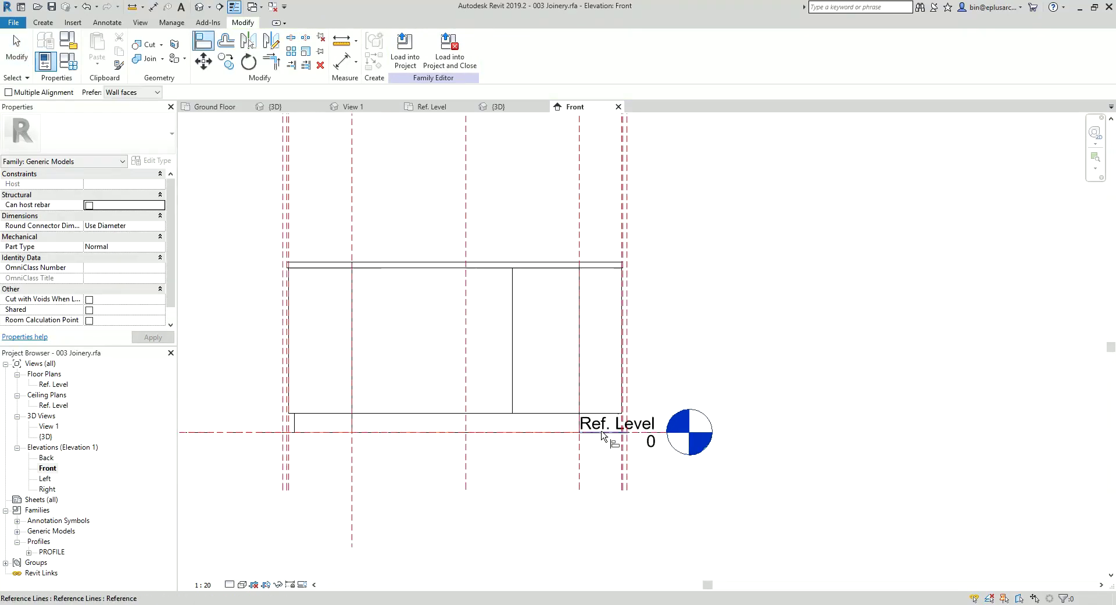
scroll(613, 462, up, 2)
click(626, 451)
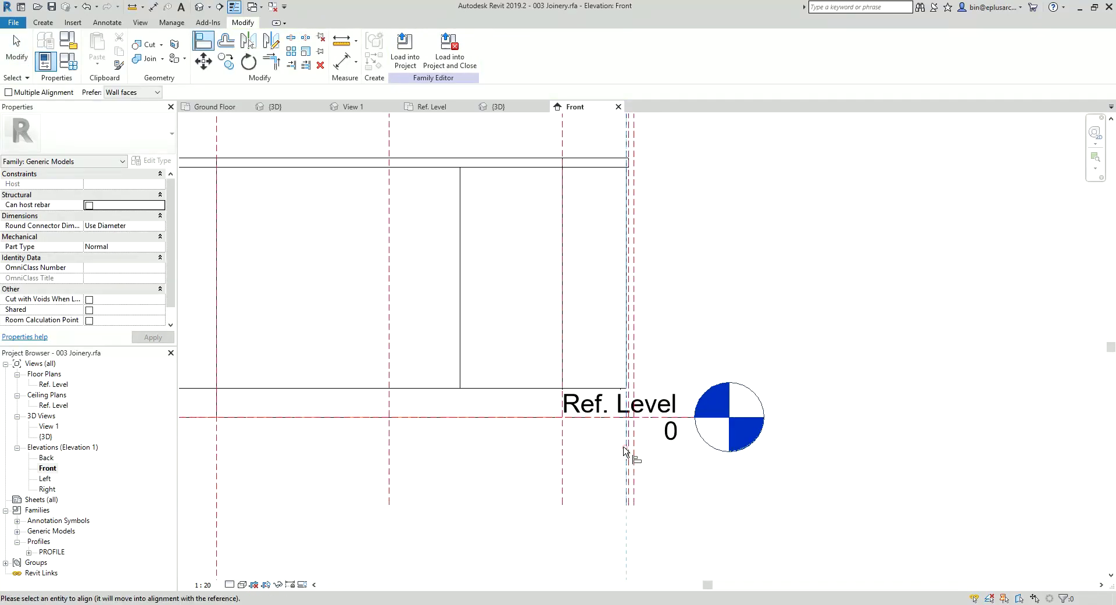
scroll(626, 448, down, 2)
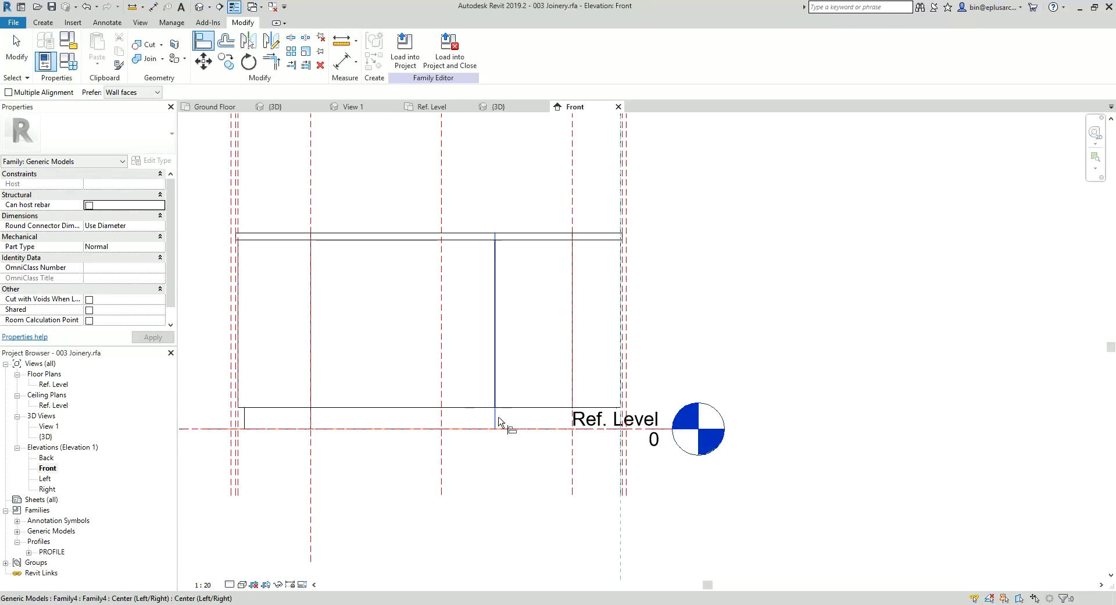
click(496, 416)
scroll(601, 325, down, 2)
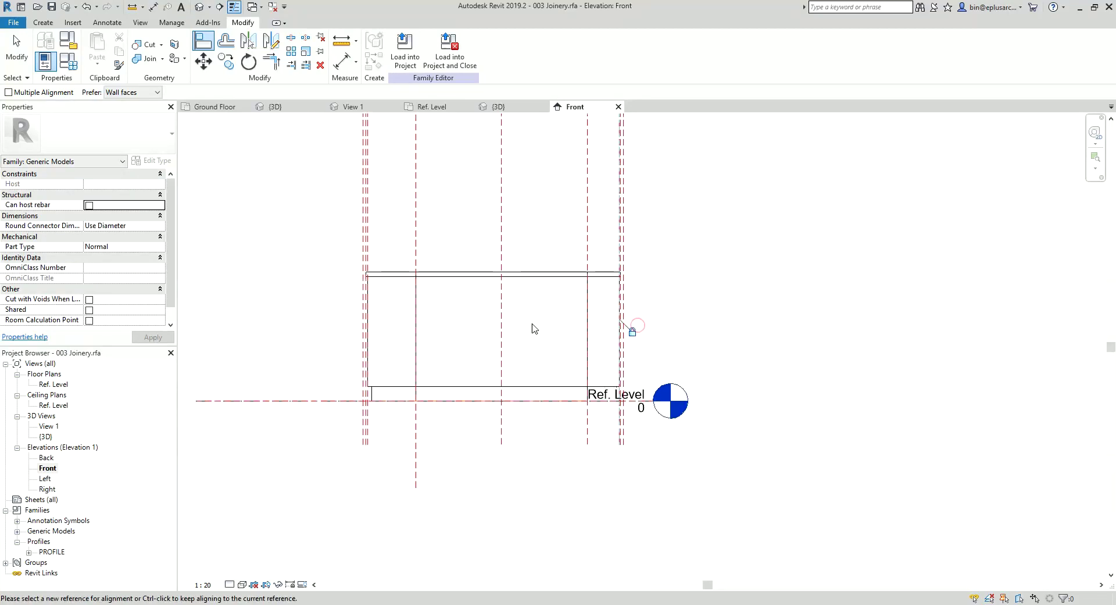
key(Escape)
key(Escape)
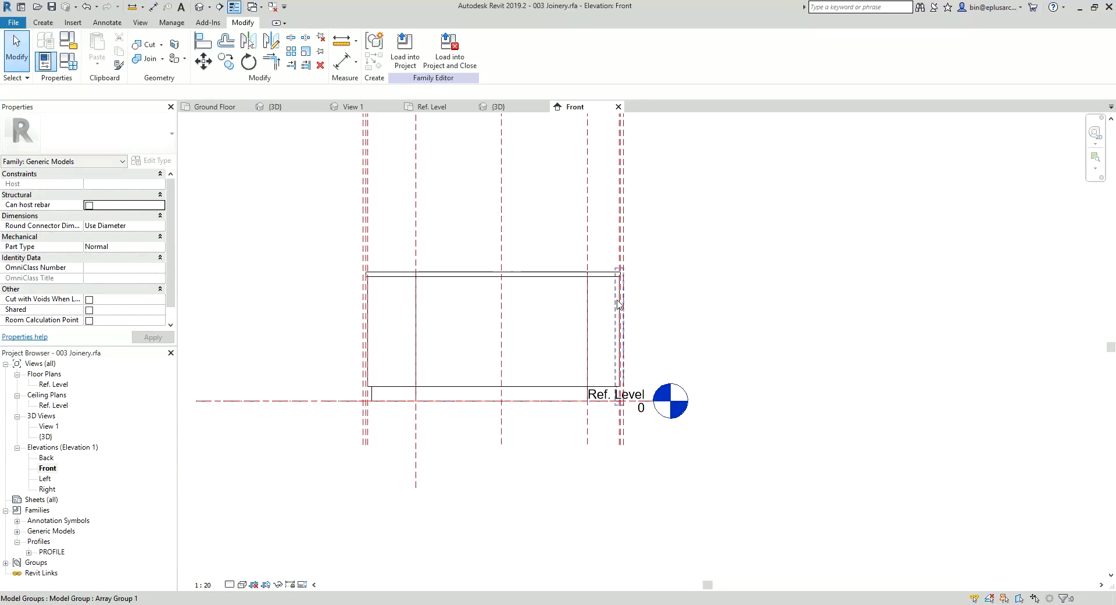
click(200, 7)
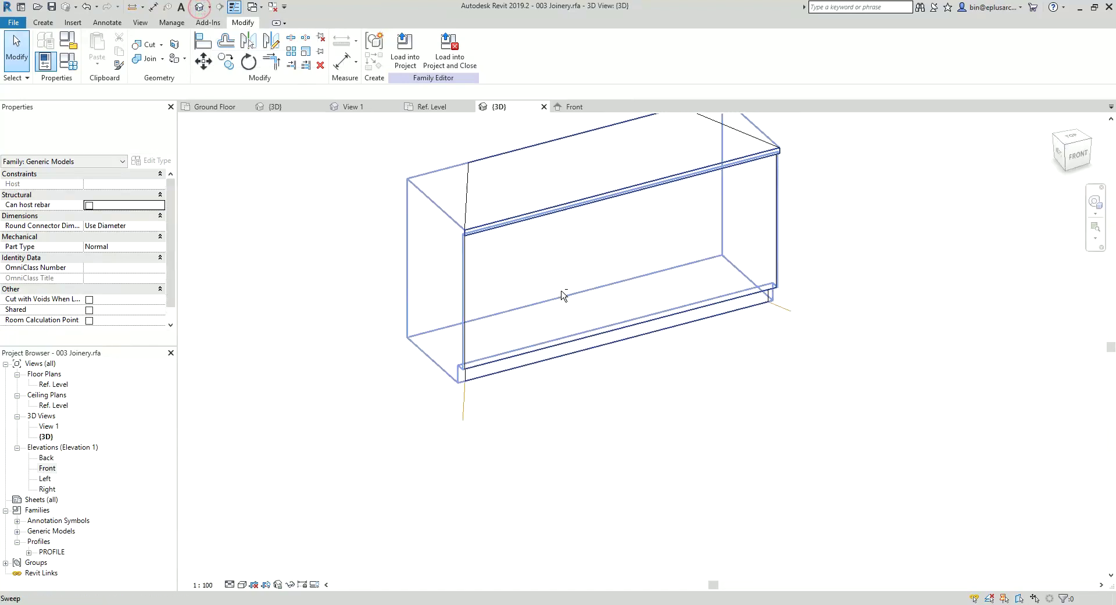
- In Front elevation, label the array count dimension with a new instance parameter, Array No. (2)
click(733, 208)
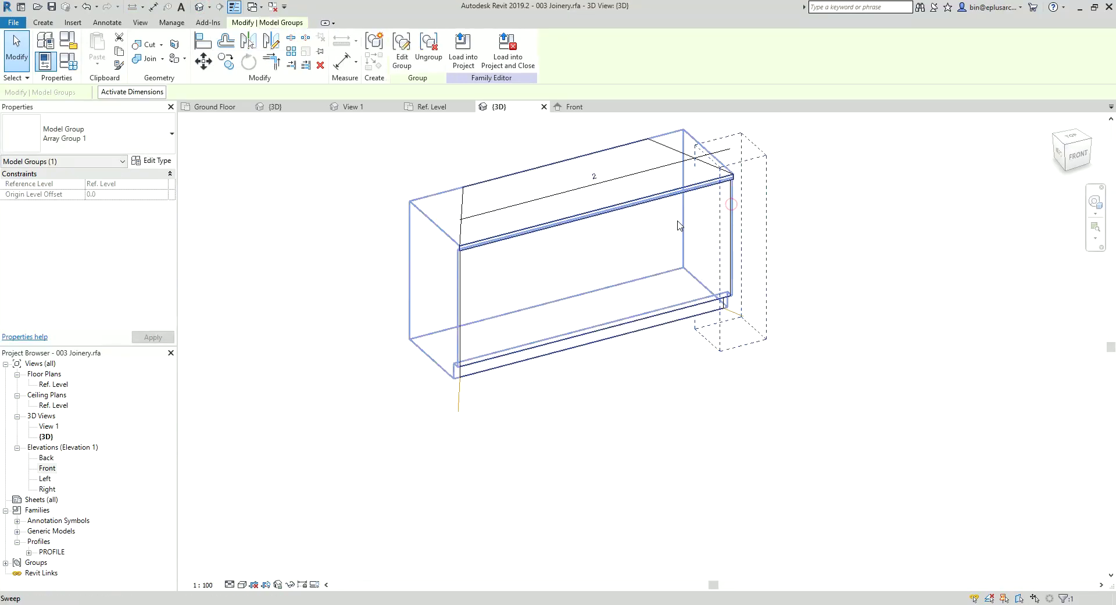
shift+middle_drag(639, 171, 623, 193)
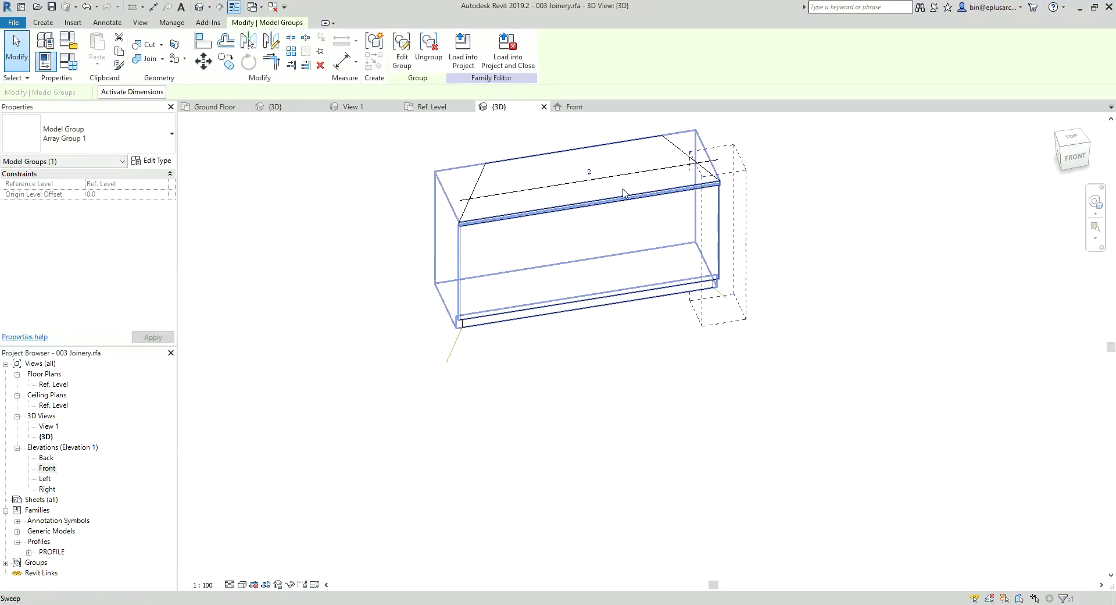
double_click(53, 469)
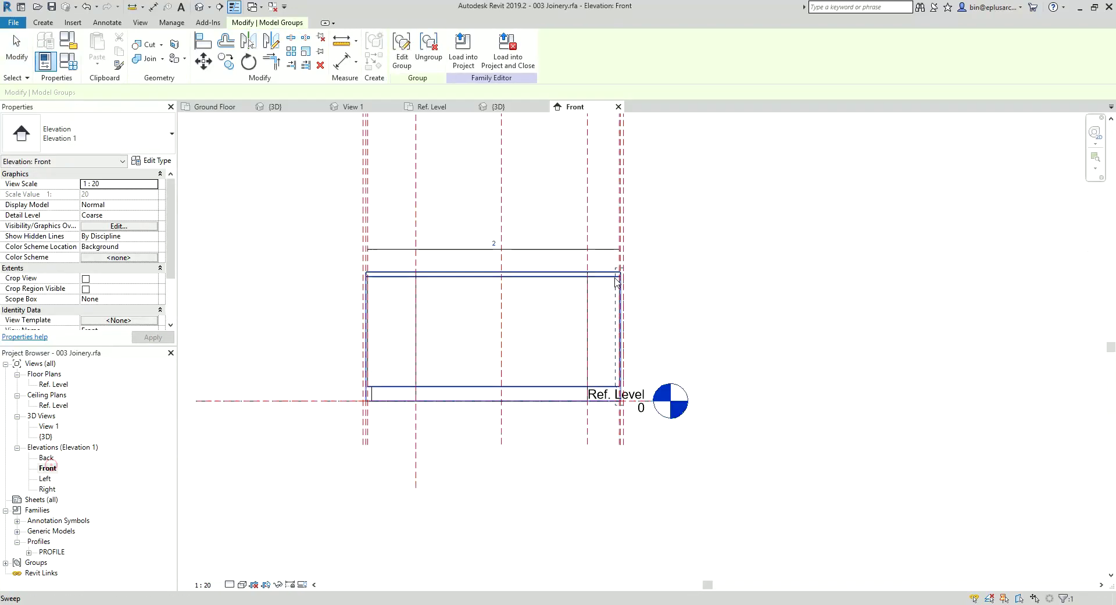
click(524, 269)
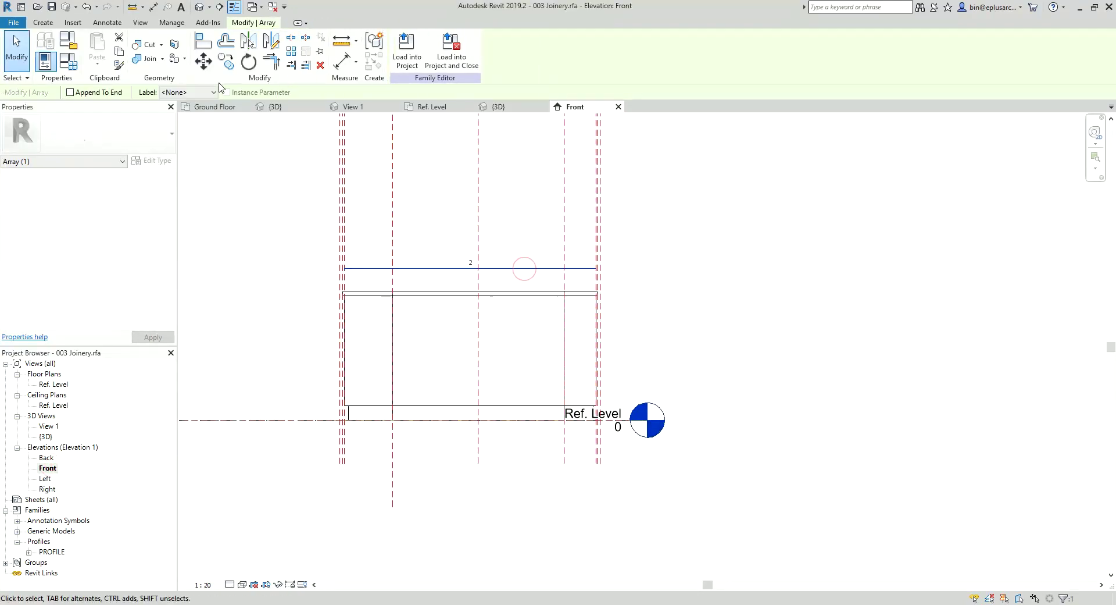
click(214, 92)
click(194, 117)
text(Array No.)
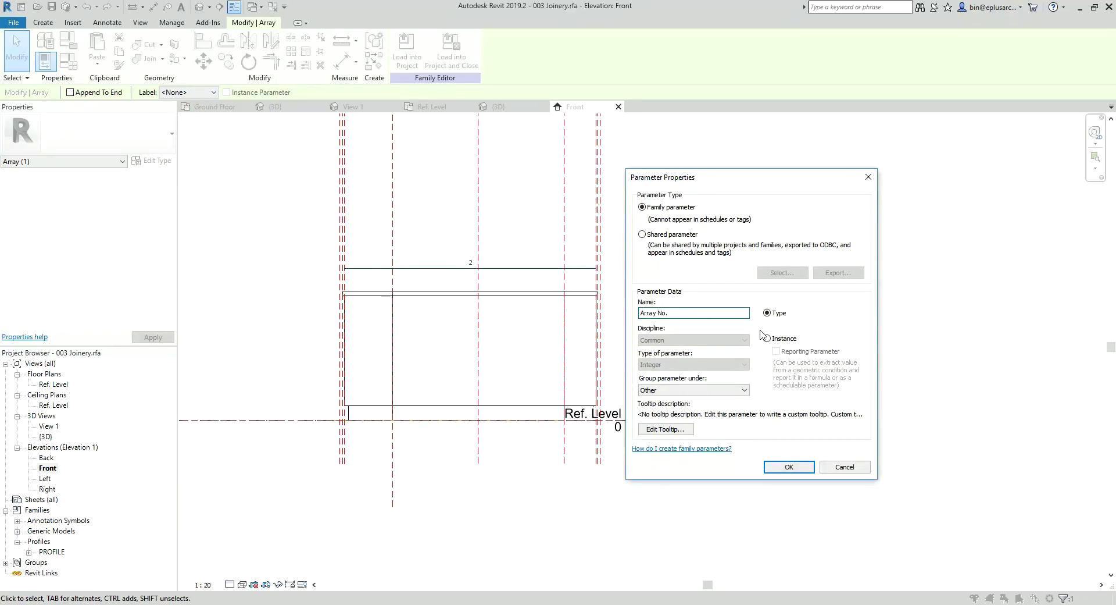
click(767, 339)
click(786, 466)
scroll(543, 368, down, 2)
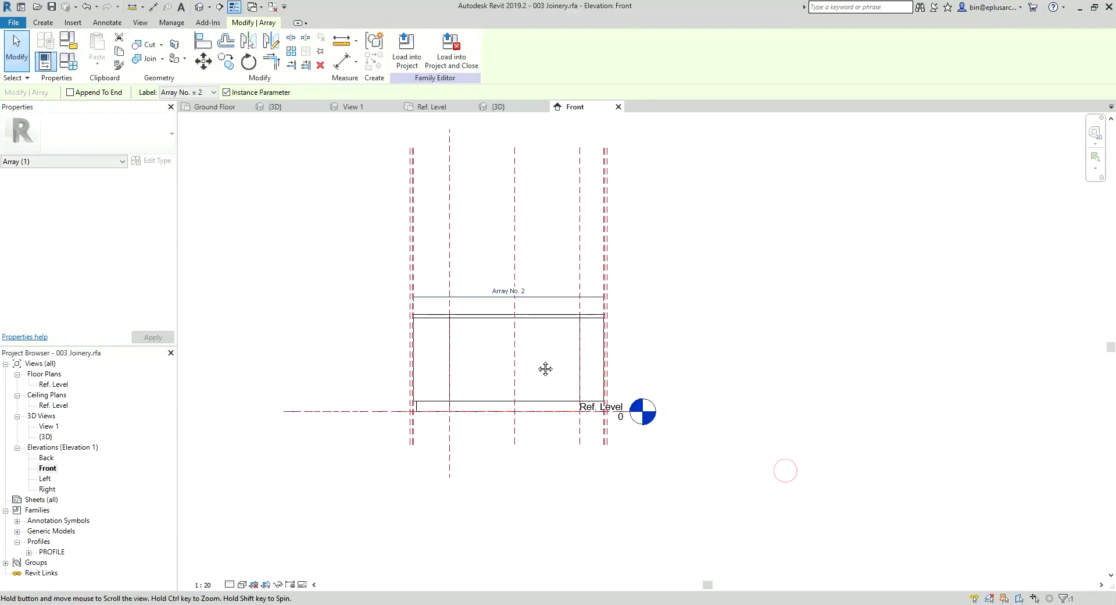
mouse_move(542, 368)
middle_down()
mouse_move(531, 370)
mouse_move(478, 309)
middle_up()
key(Escape)
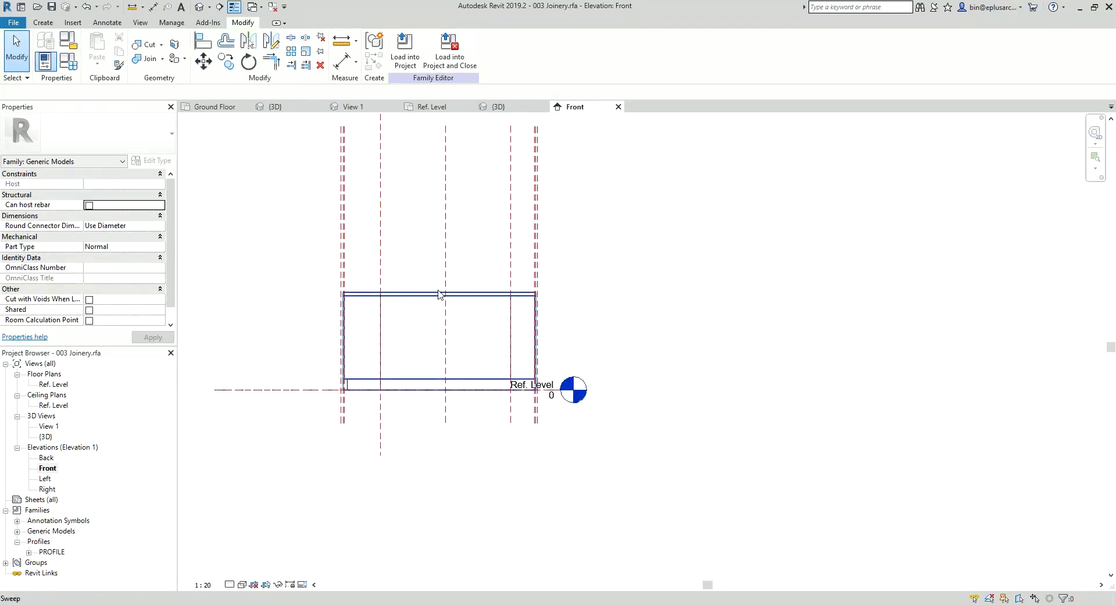
- Add a new instance family parameter named Max Panel Width in Family Types
click(68, 60)
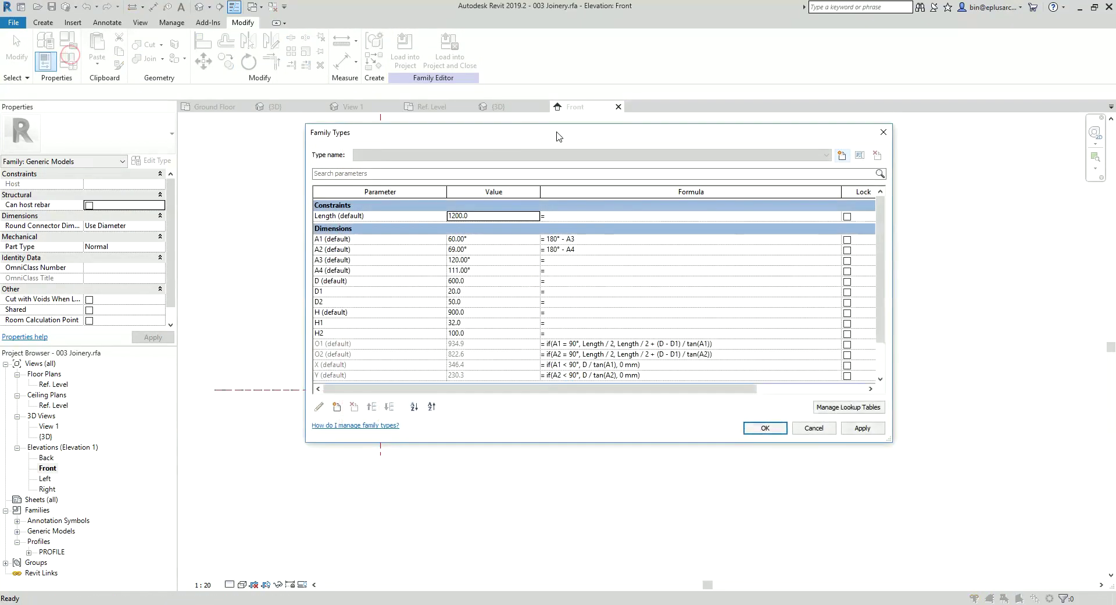
scroll(399, 245, down, 2)
click(338, 409)
text(Max Panel Width)
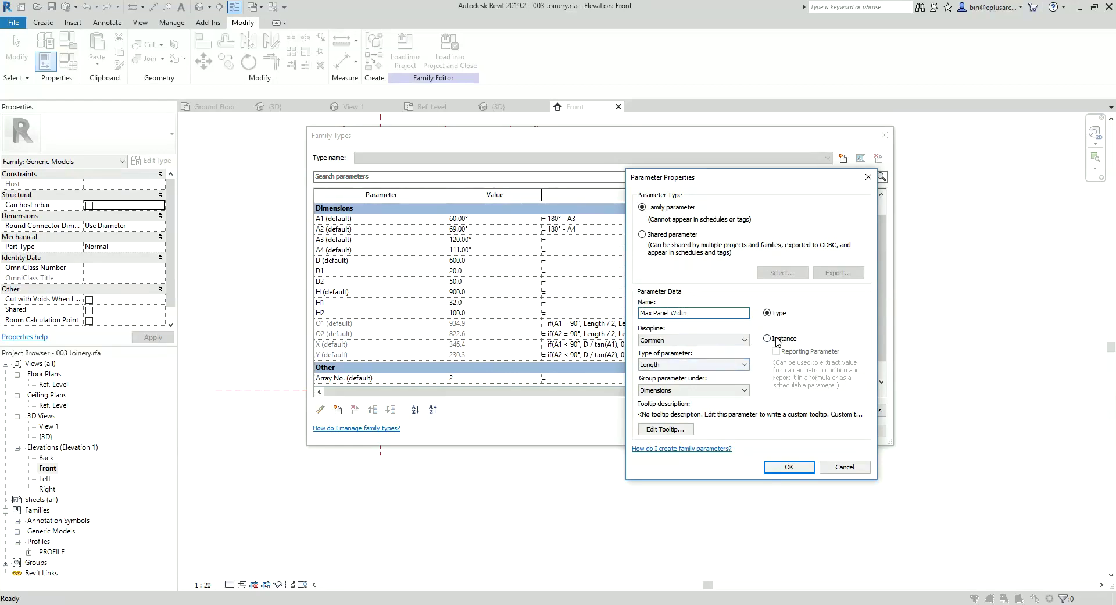
click(776, 340)
click(789, 467)
scroll(378, 351, down, 1)
text((O1+O2)/Max Panel Width))
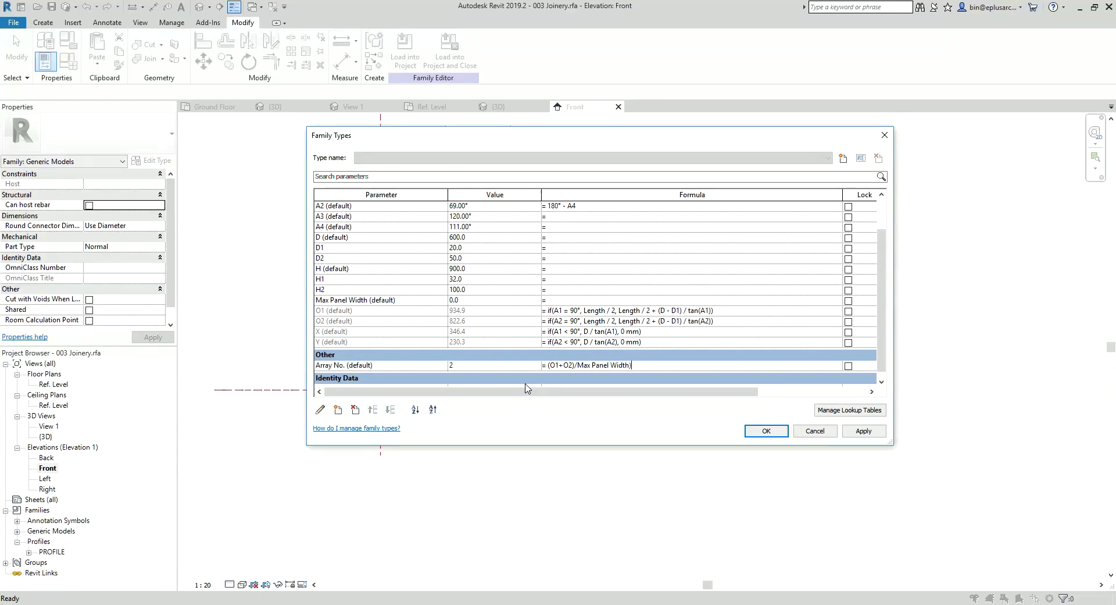
- Set Max Panel Width to 600 and give Array No. the formula roundup((O1 + O2) / Max Panel Width) + 1
text(()
text(r)
text(ound)
text(up)
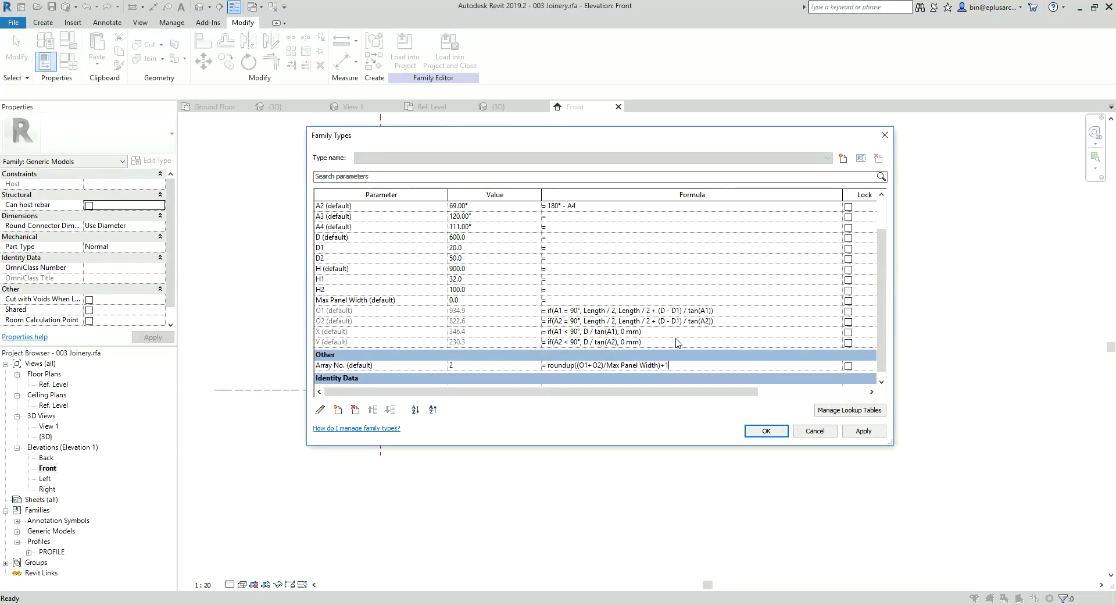
click(678, 337)
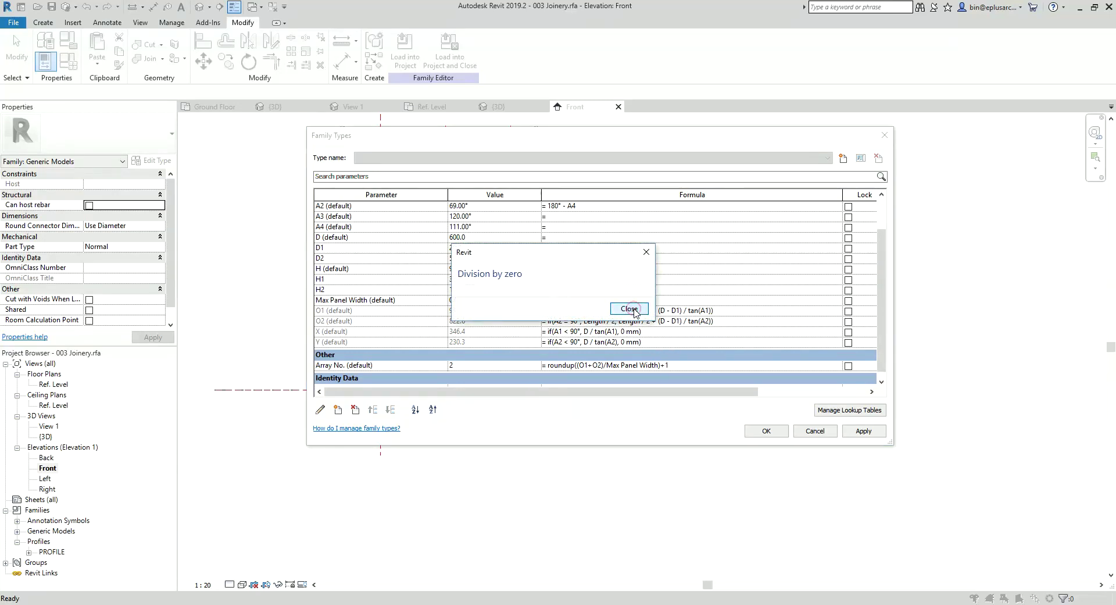
click(630, 308)
drag(686, 364, 535, 366)
key(ctrl+c)
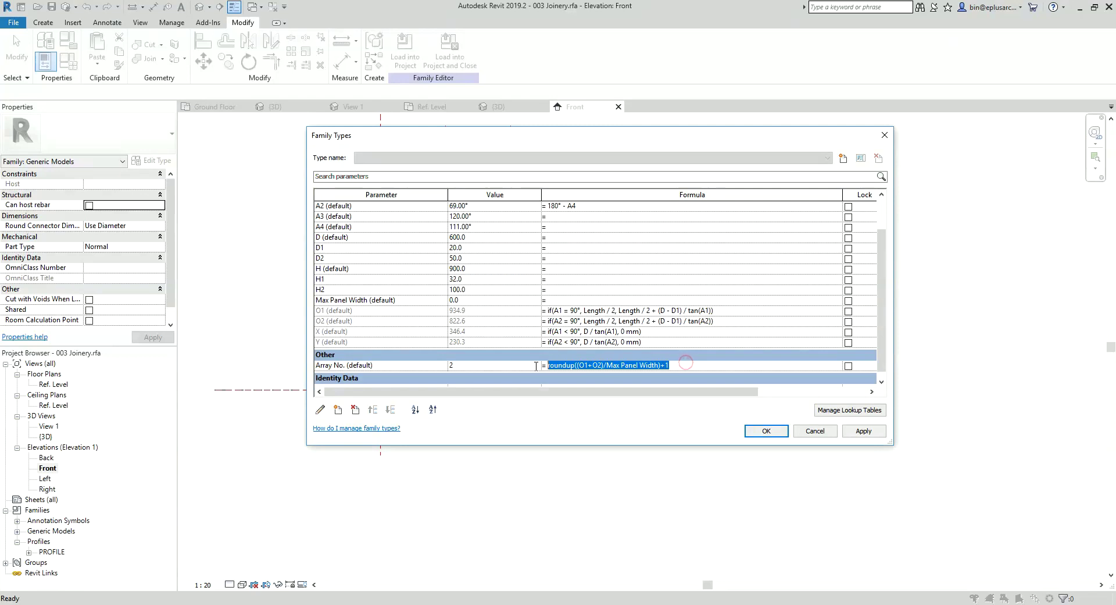
key(Delete)
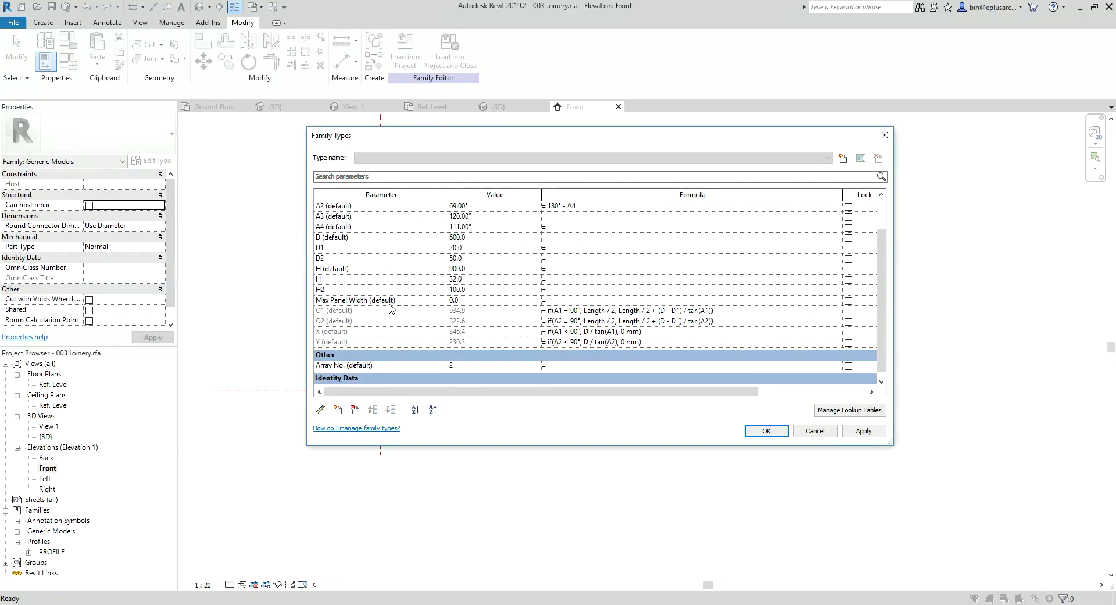
click(482, 302)
key(ctrl+v)
click(863, 430)
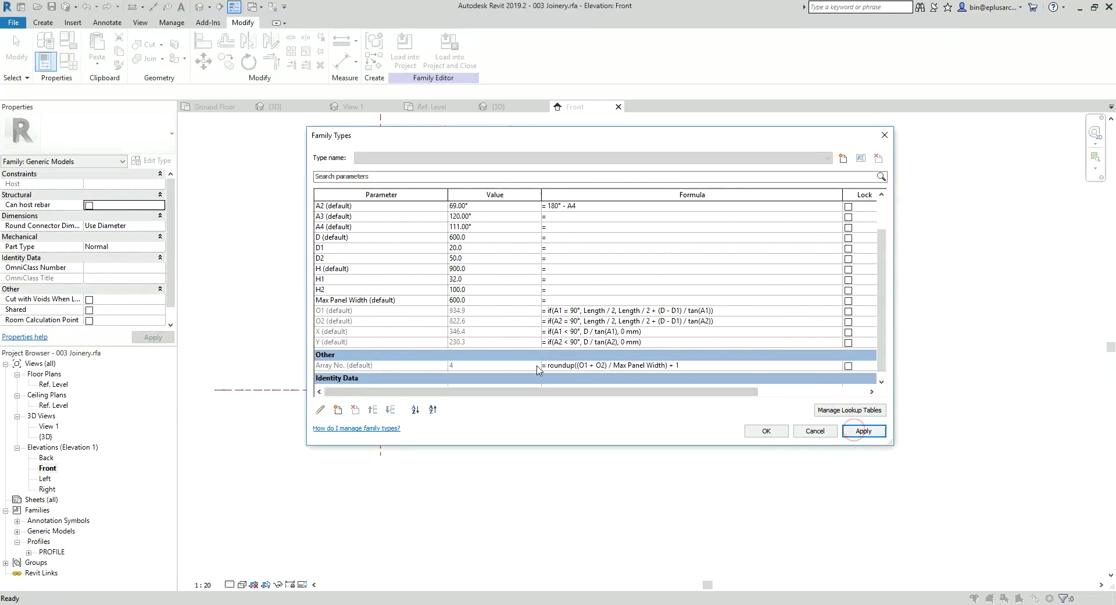
click(770, 431)
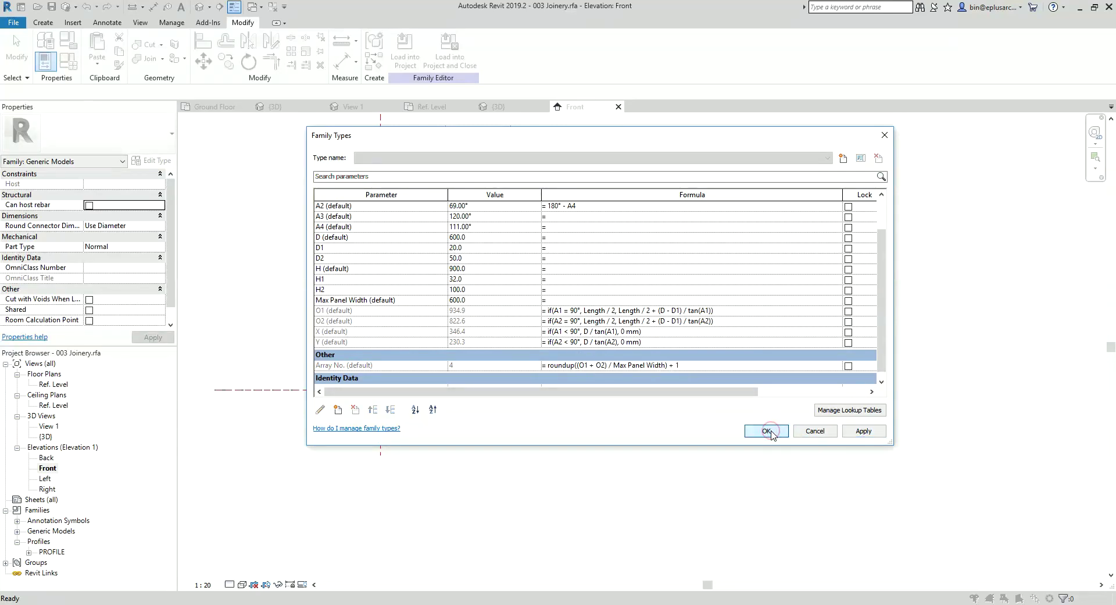
click(768, 431)
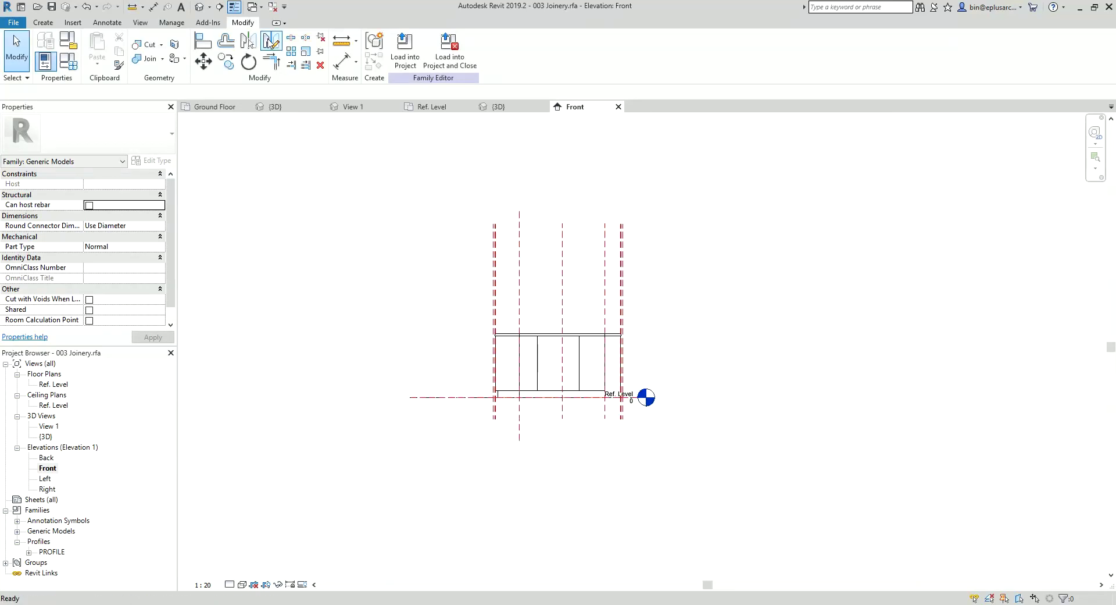
- In the Default 3D View, set end angles A3 and A4 to 90°
click(221, 7)
mouse_move(513, 250)
shift+middle_down()
mouse_move(649, 269)
mouse_move(506, 259)
mouse_move(555, 285)
shift+middle_up()
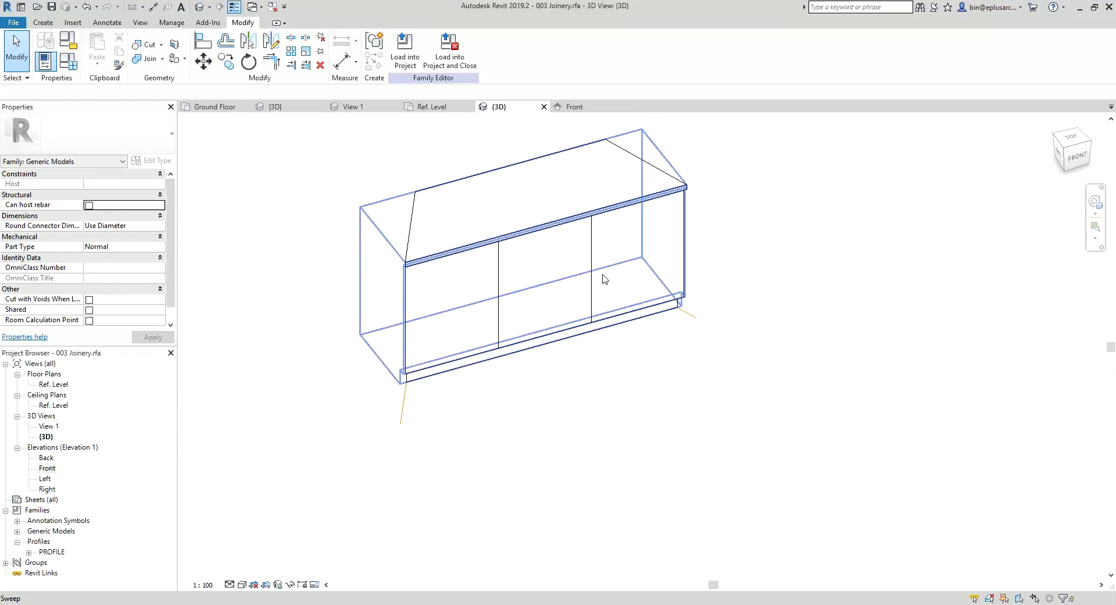
click(68, 61)
drag(760, 204, 755, 213)
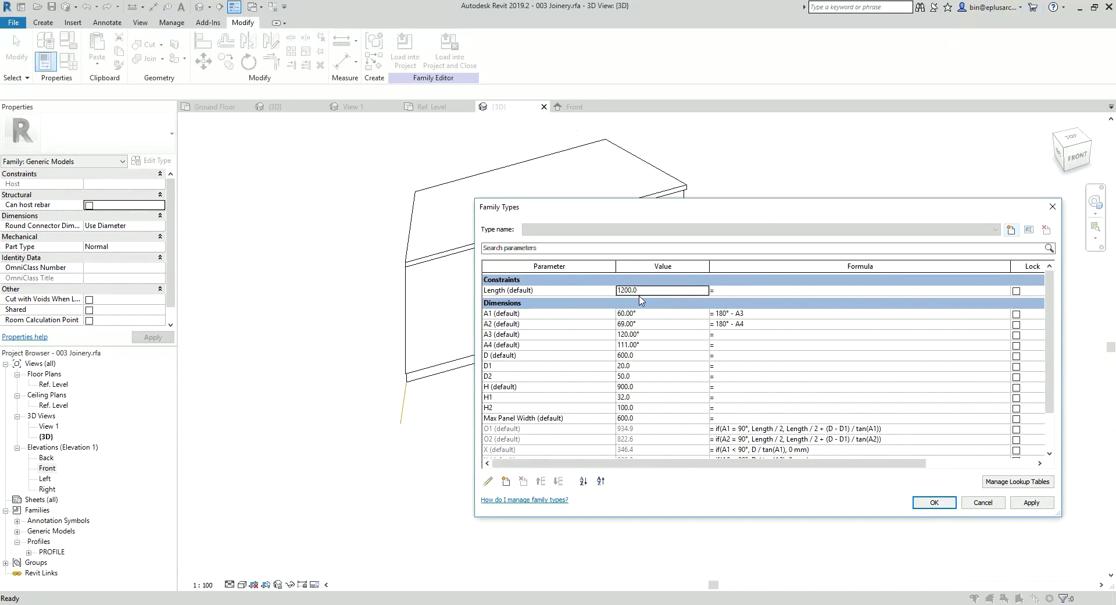
click(650, 335)
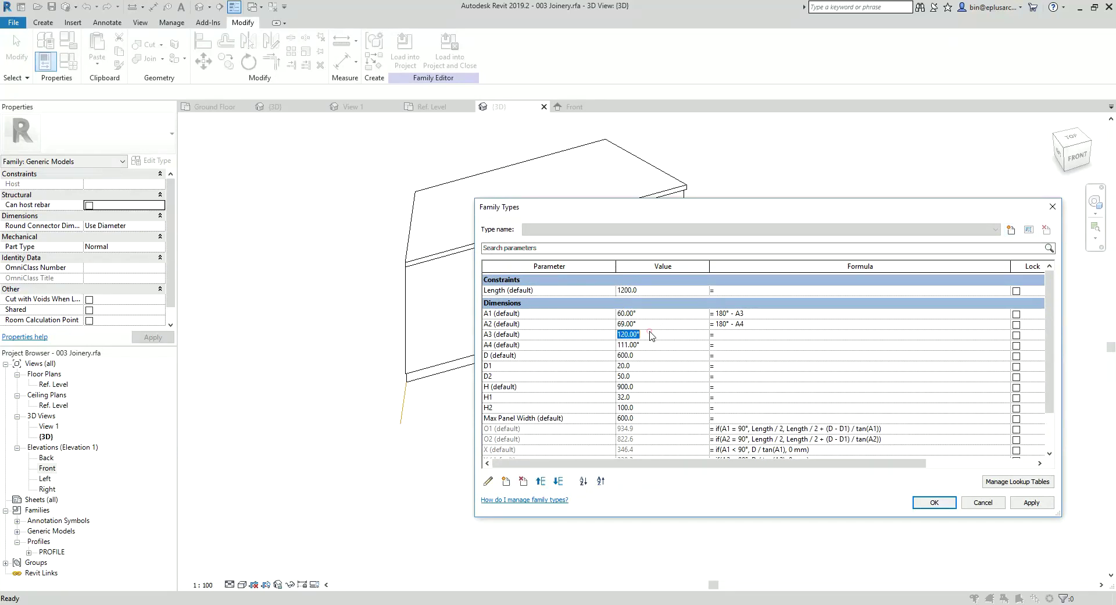
text(90)
click(650, 345)
text(9)
click(1032, 503)
click(937, 503)
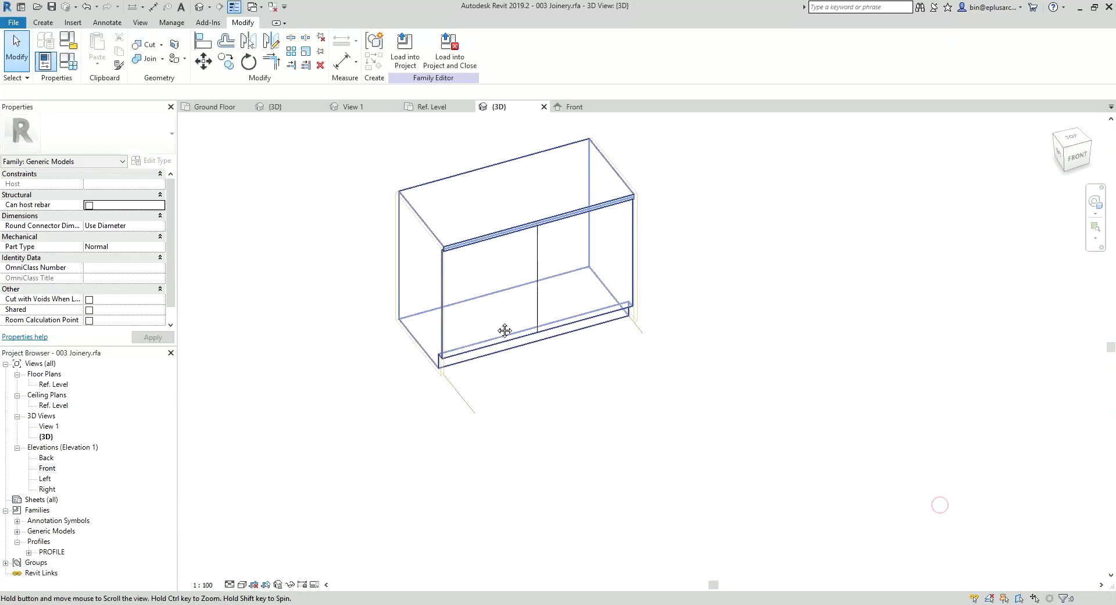
- Flex-test the door count with Length 1201 and A3 91°, reverting Length to 1200
middle_drag(530, 331, 409, 351)
click(68, 61)
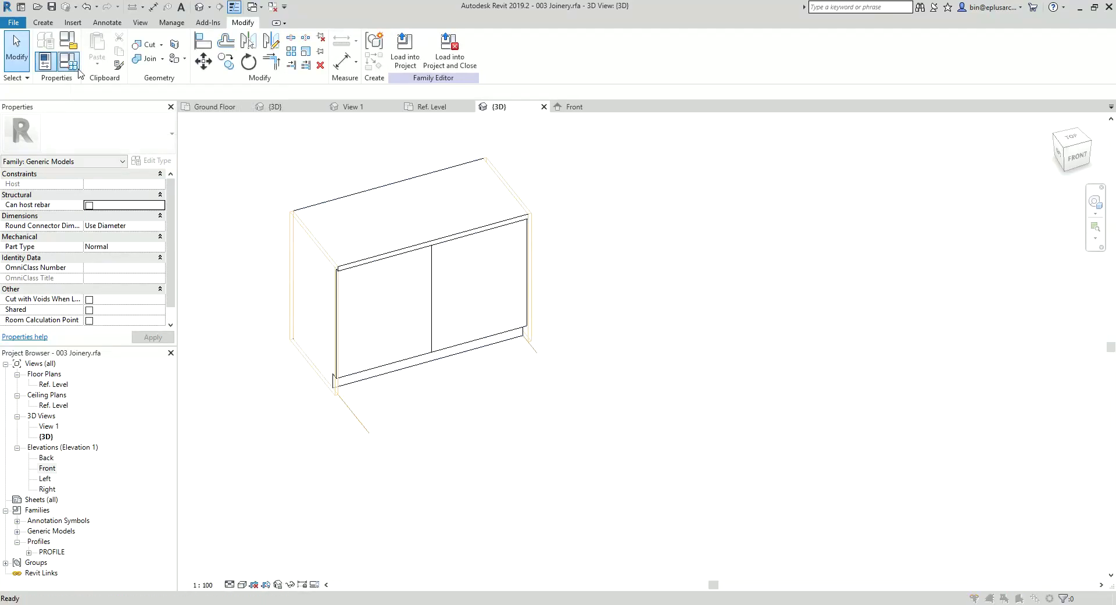
drag(586, 210, 666, 207)
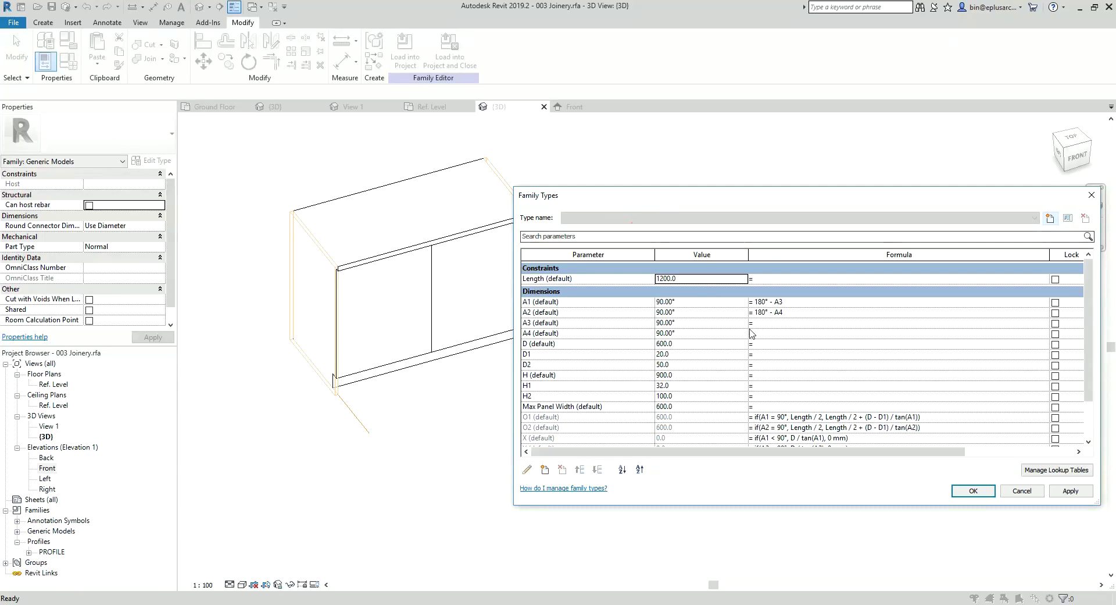
click(691, 278)
text(1)
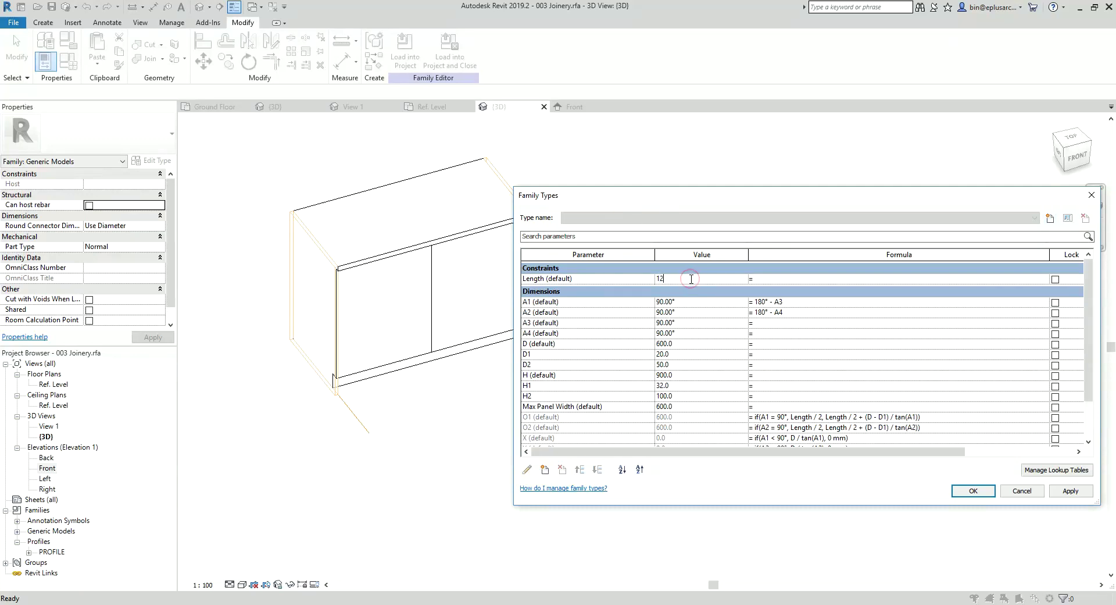
text(01.0)
click(1073, 491)
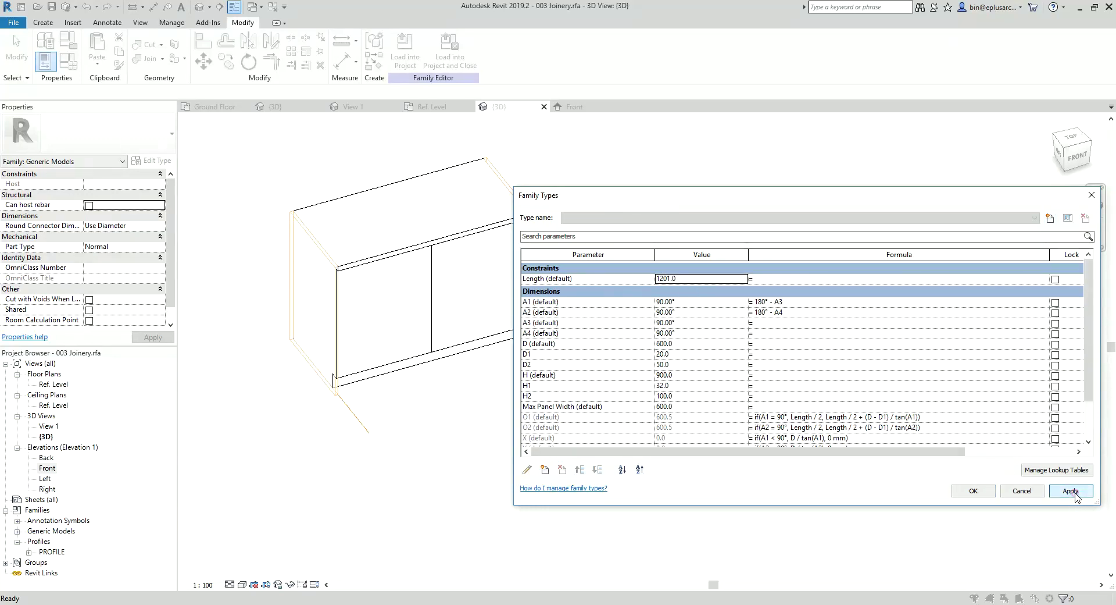
click(711, 280)
text(1)
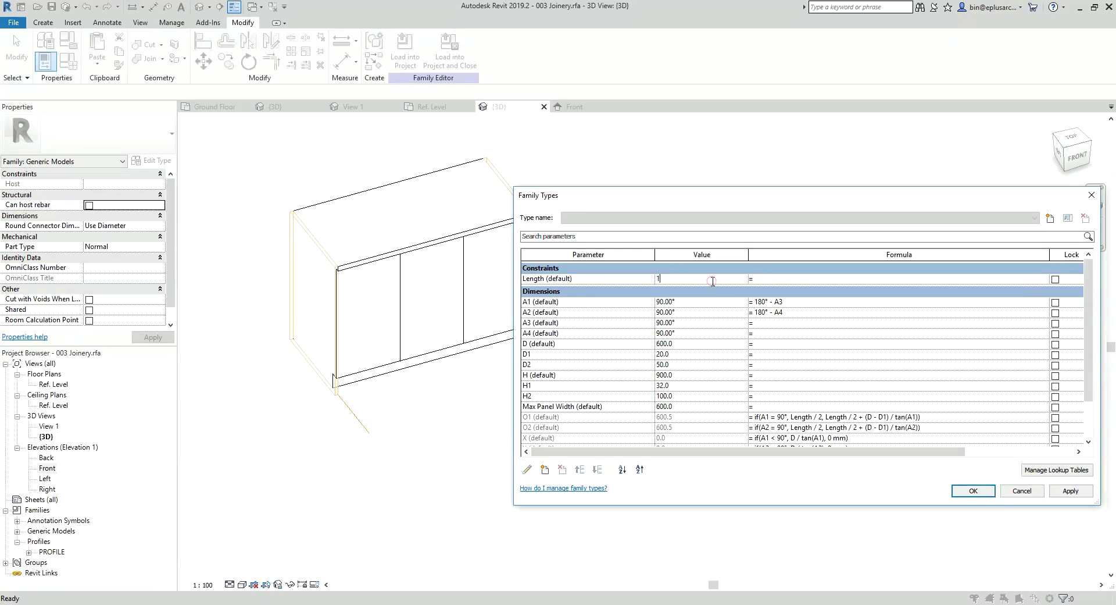
text(200)
click(1070, 490)
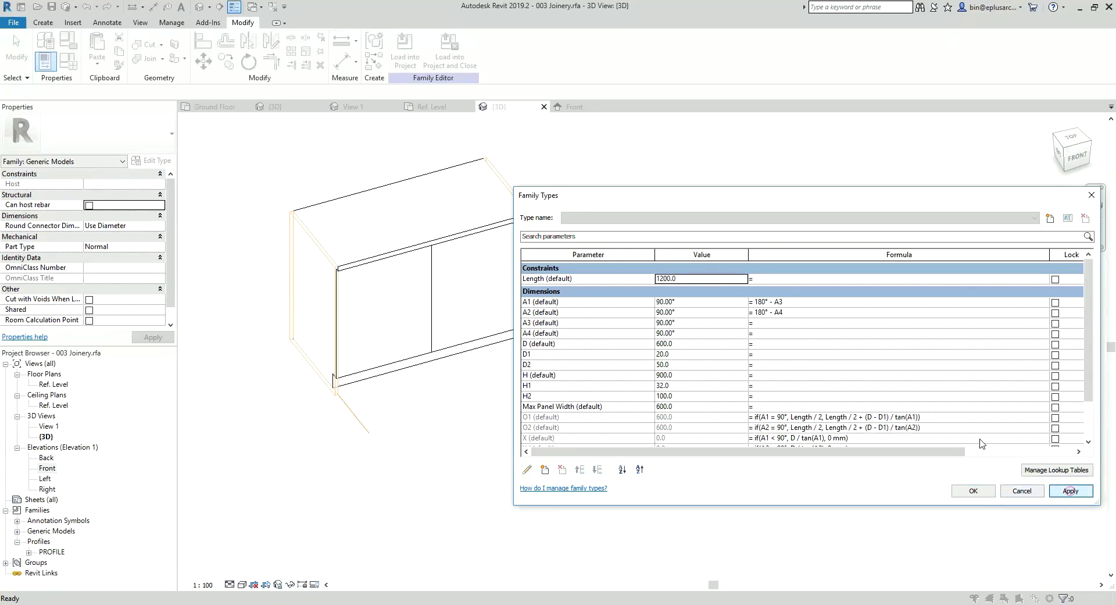
click(690, 325)
text(91)
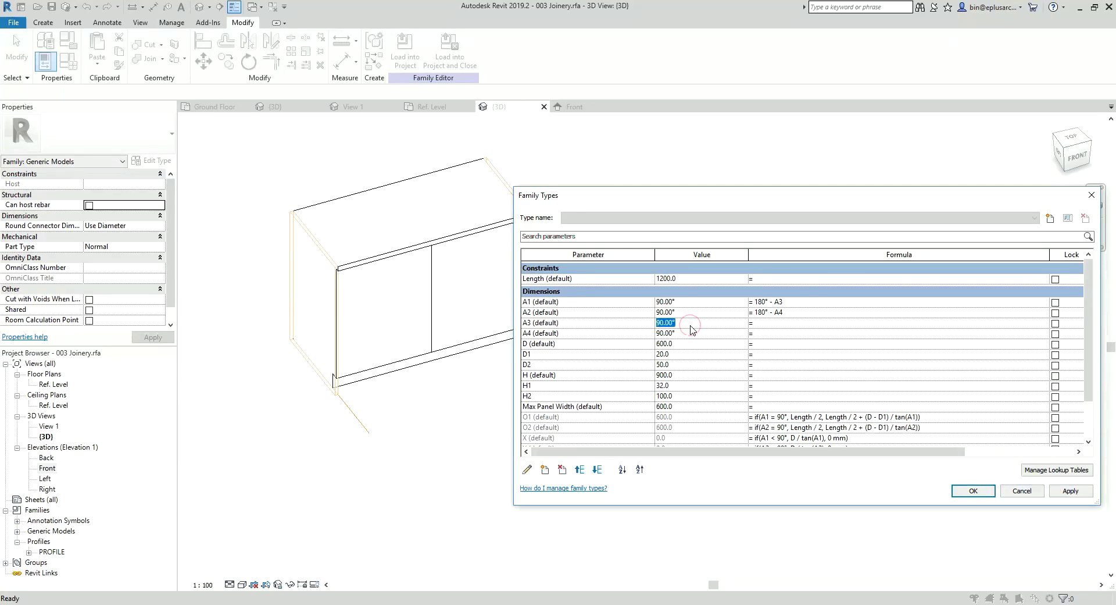
click(1071, 491)
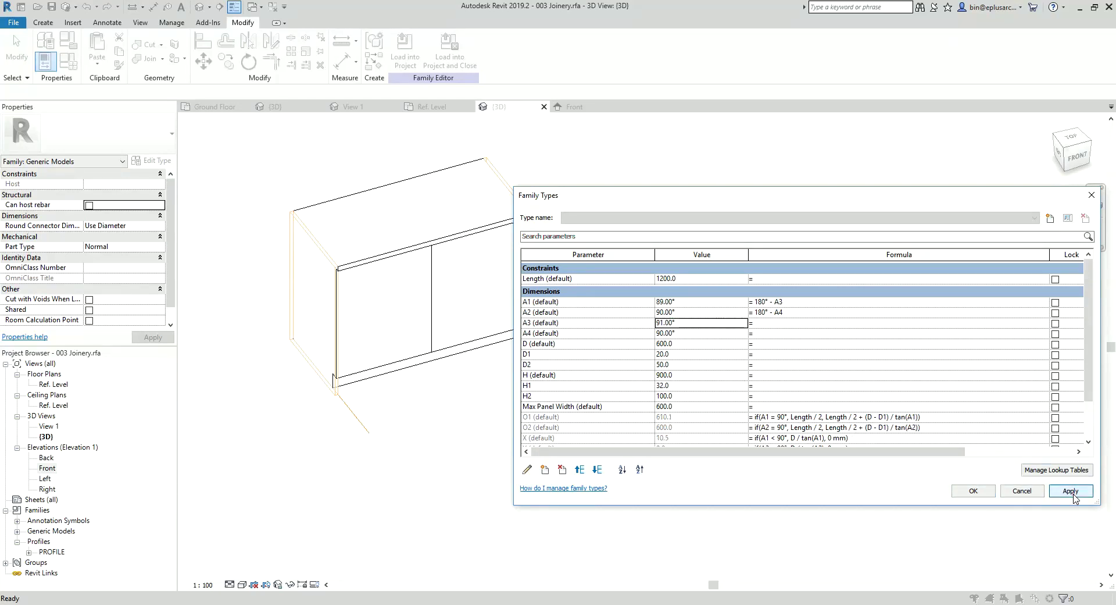
click(708, 323)
- Restore A3 to 90°, close inactive views, and decline overwriting the existing family file
text(90)
click(969, 492)
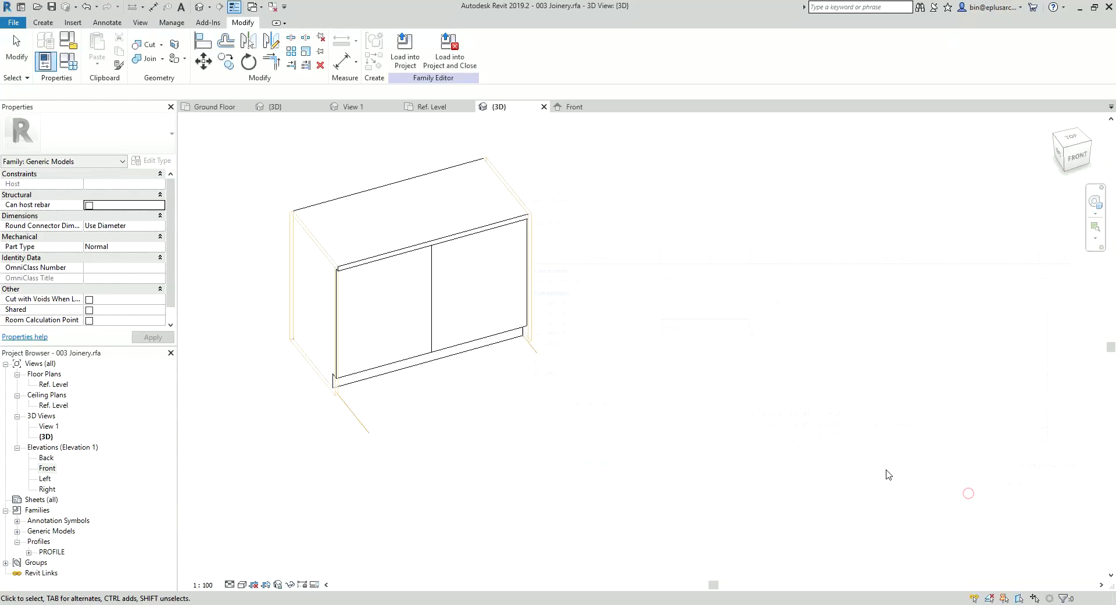
middle_drag(888, 474, 611, 443)
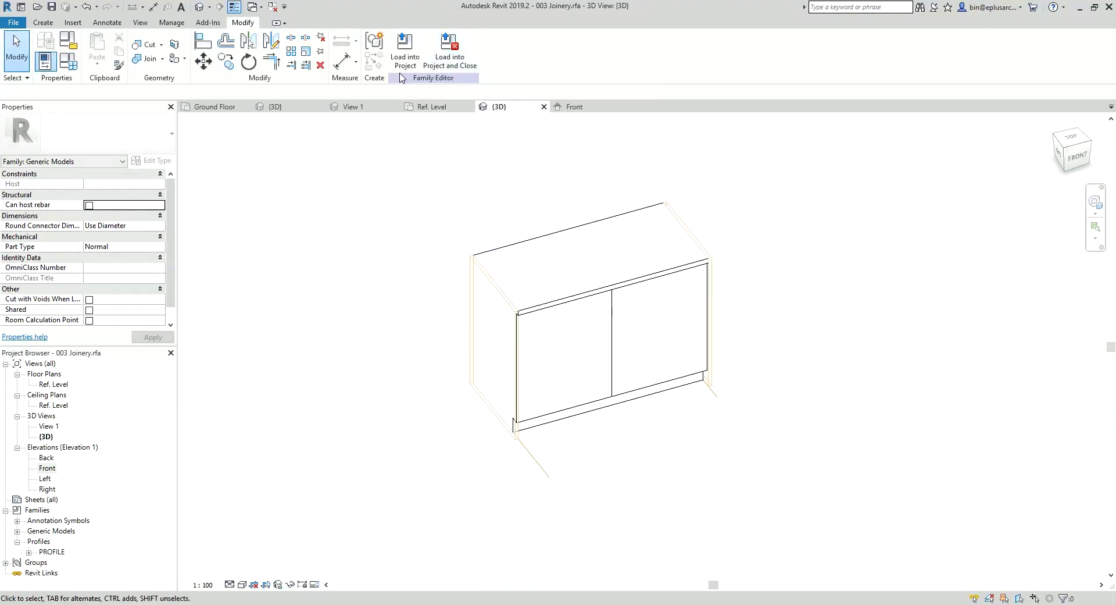
click(272, 8)
click(450, 61)
key(Return)
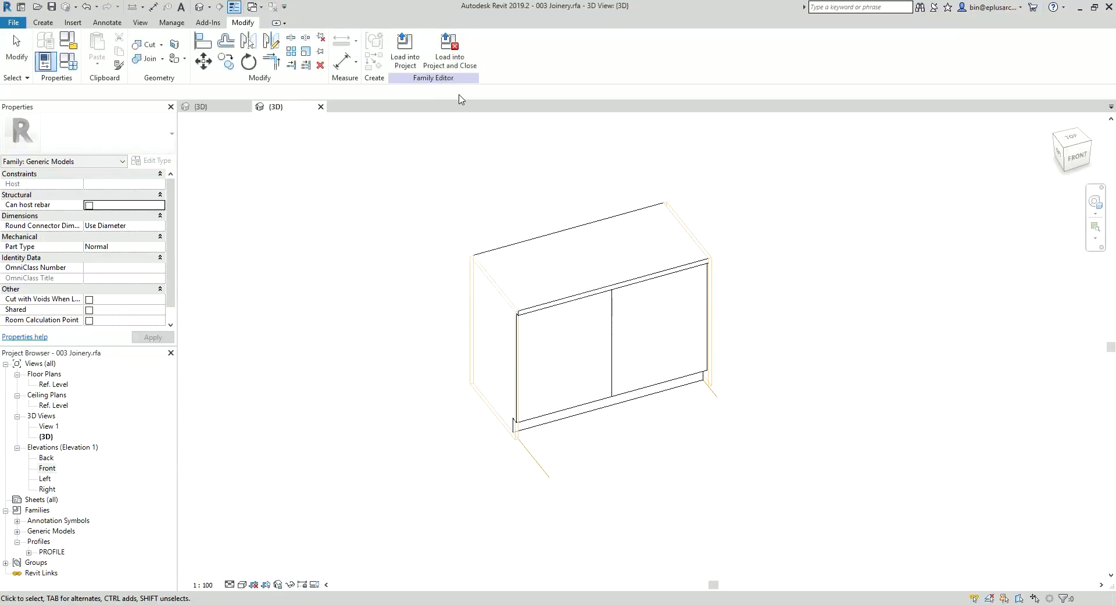
click(450, 57)
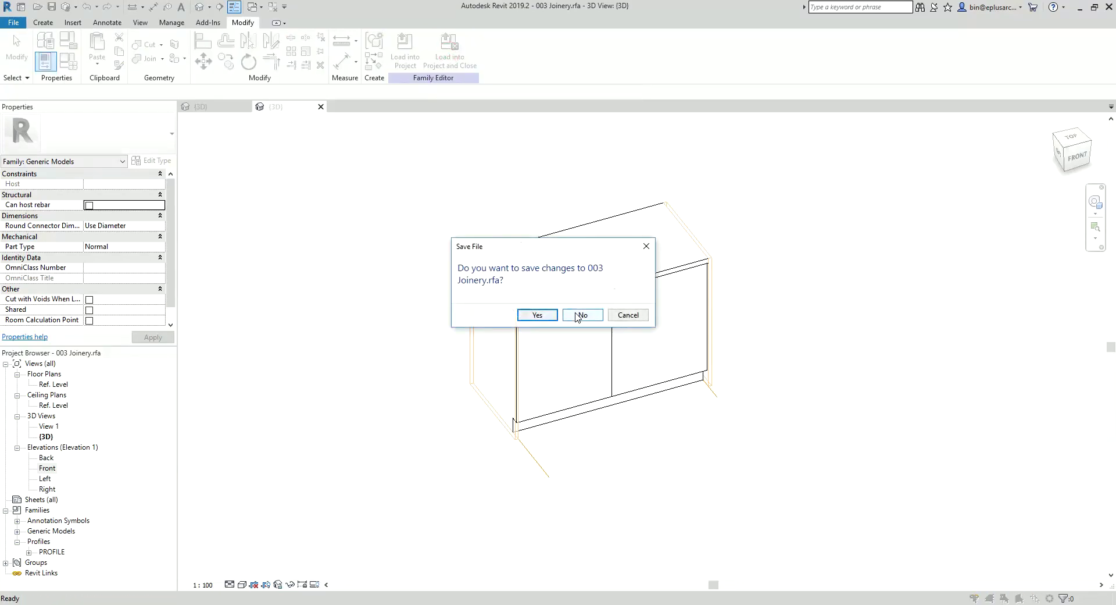
click(583, 315)
- Save the family as 003 Joinery 3 and load it into Project2
click(14, 22)
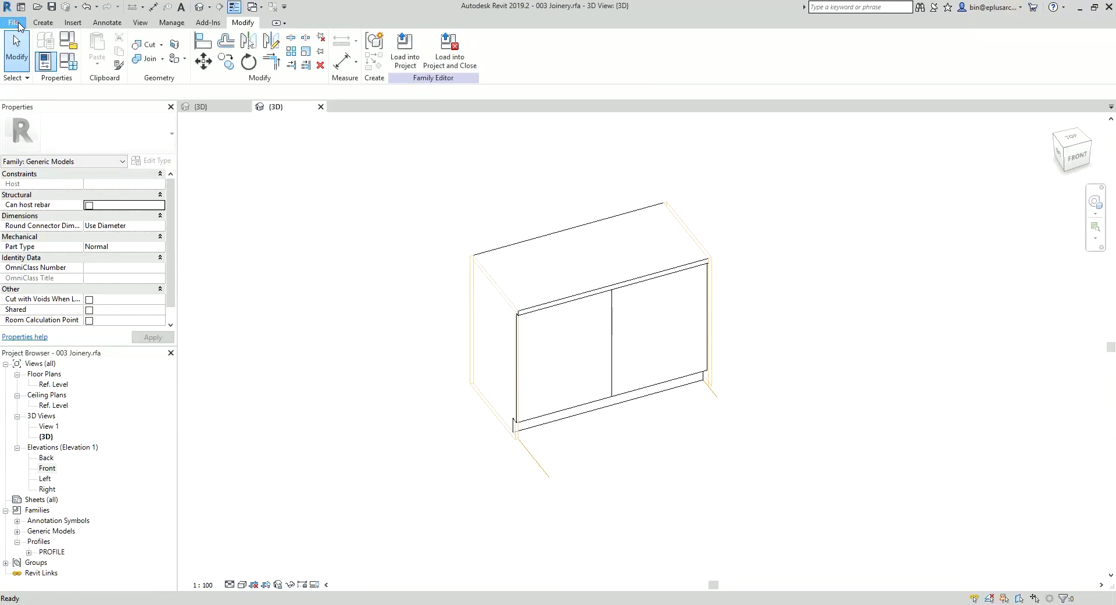
click(140, 150)
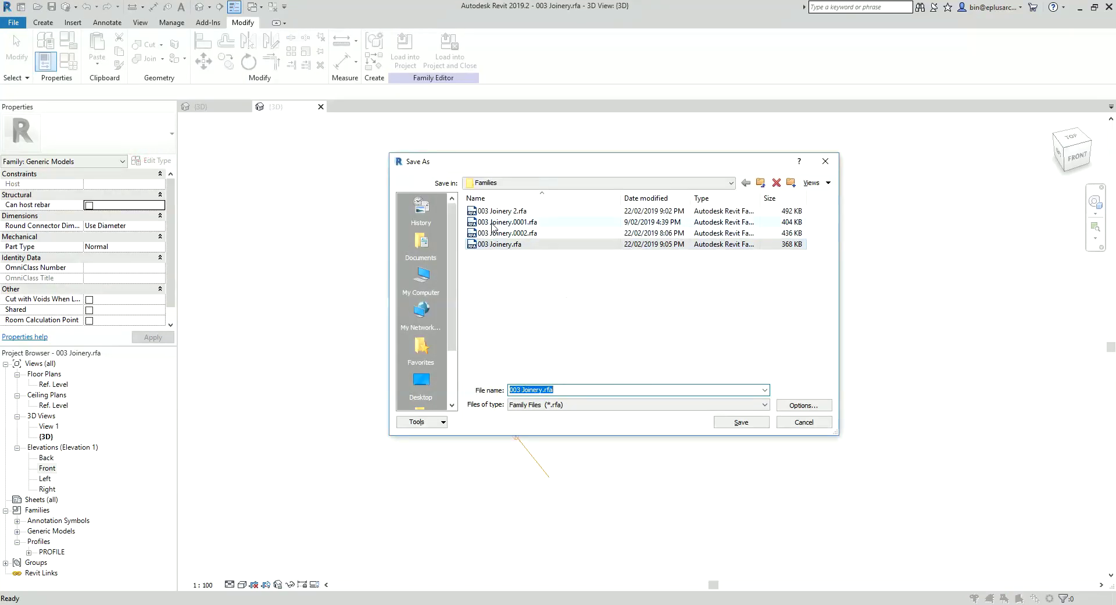
click(543, 390)
click(718, 420)
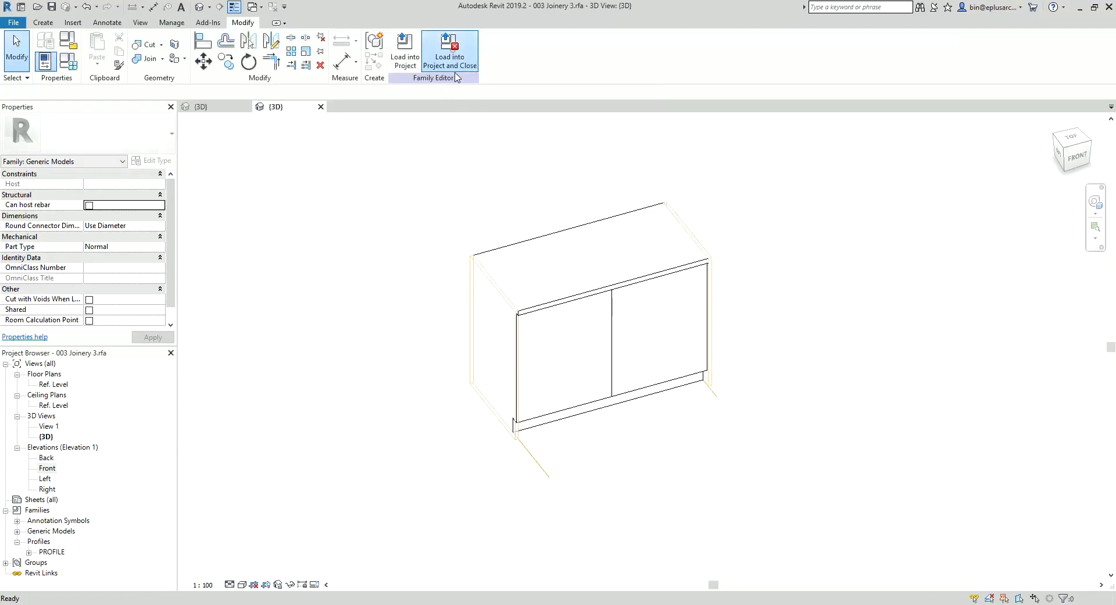
click(451, 49)
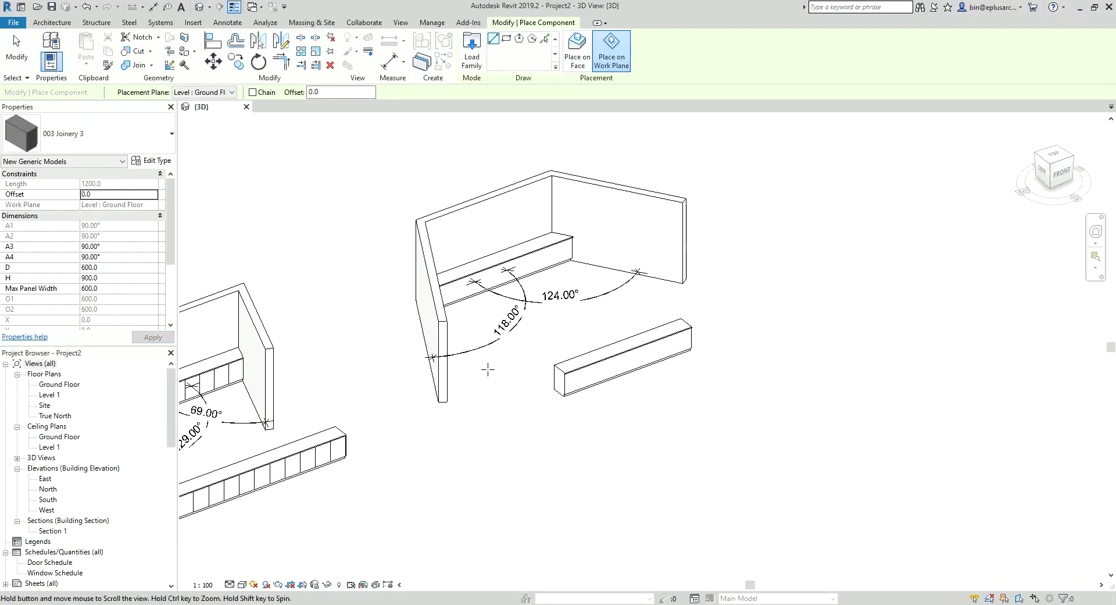
- Place the joinery cabinets and move Joinery 2 off to the left, out of the room
middle_drag(489, 374, 472, 329)
click(472, 328)
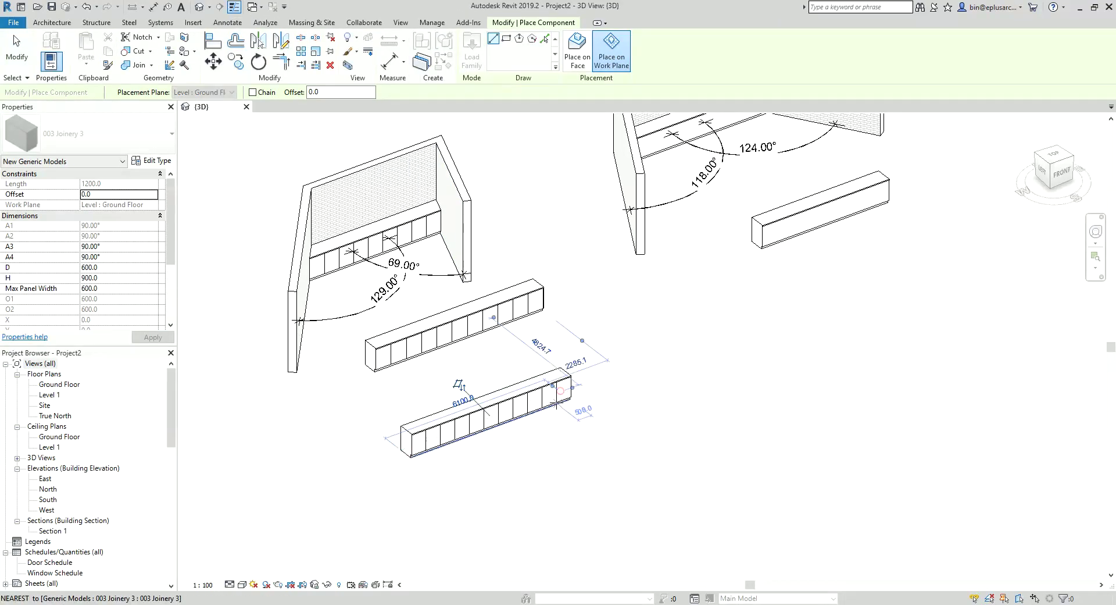
click(507, 407)
mouse_move(512, 441)
middle_down()
mouse_move(444, 436)
mouse_move(490, 309)
middle_up()
key(Escape)
key(Escape)
click(490, 308)
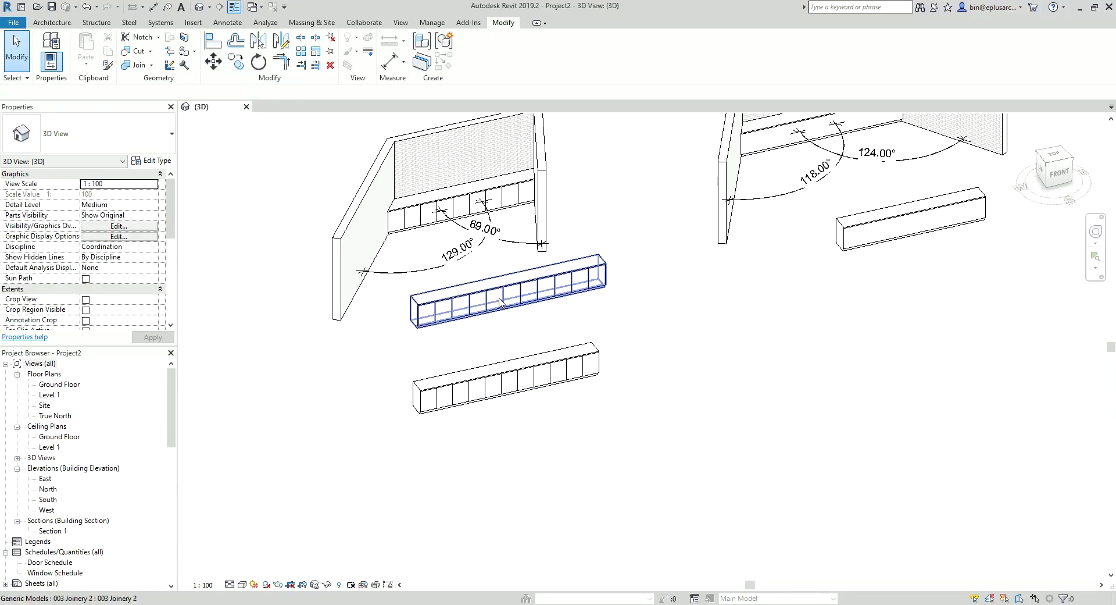
drag(490, 308, 203, 358)
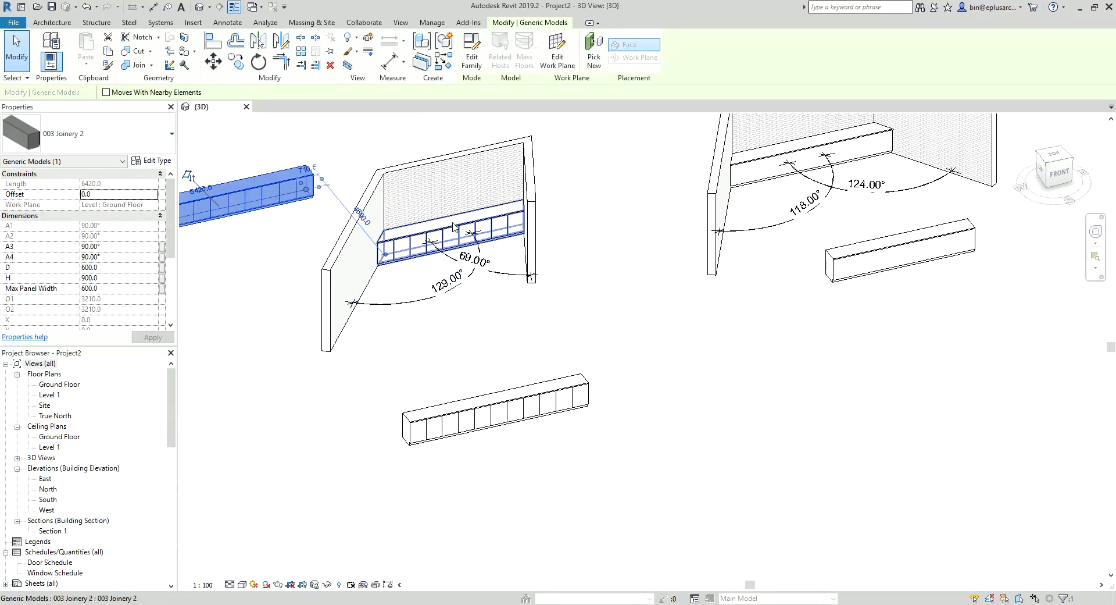
- Drag the right-hand wall end to open the room corner to 106° and reposition the Joinery 3 cabinet
click(532, 245)
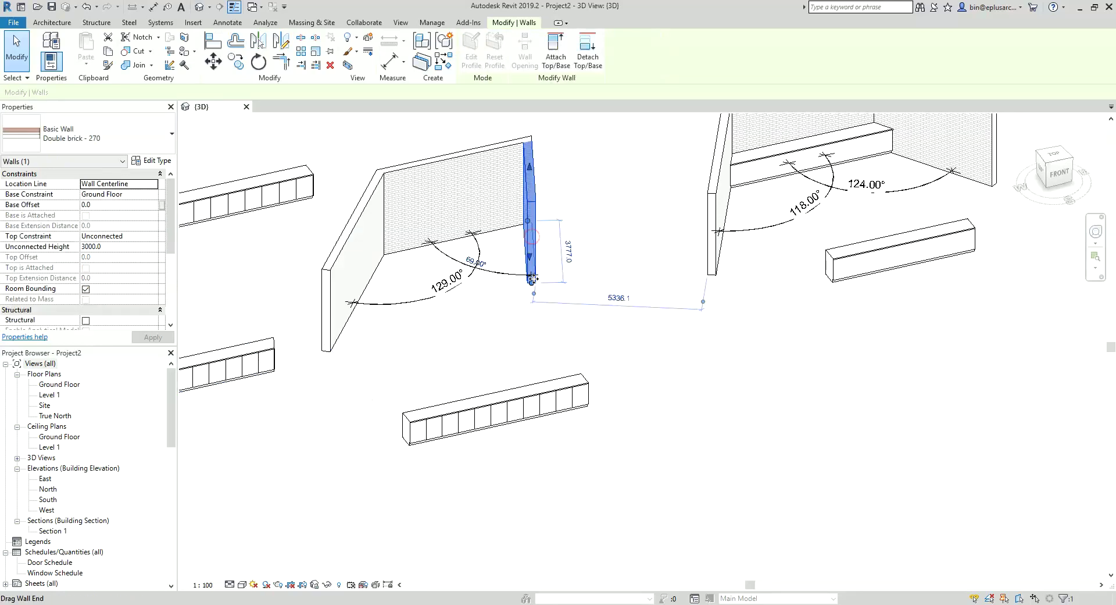
mouse_move(532, 277)
mouse_down()
mouse_move(587, 272)
mouse_move(558, 281)
mouse_up()
shift+middle_drag(558, 282, 576, 448)
key(Escape)
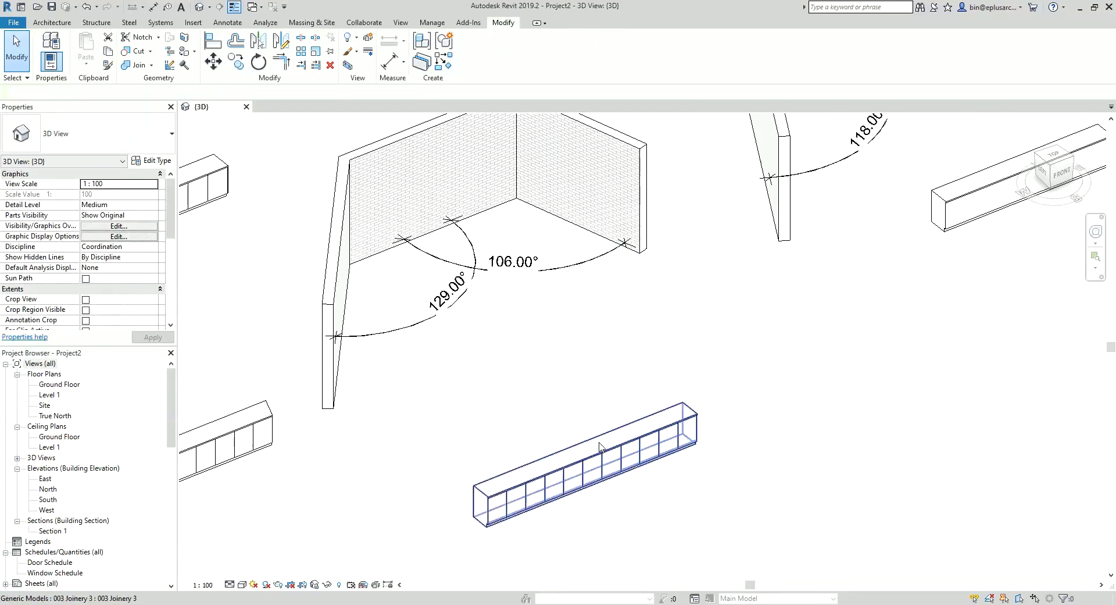
mouse_move(576, 448)
mouse_down()
mouse_move(537, 346)
mouse_move(523, 349)
mouse_up()
key(Escape)
click(512, 354)
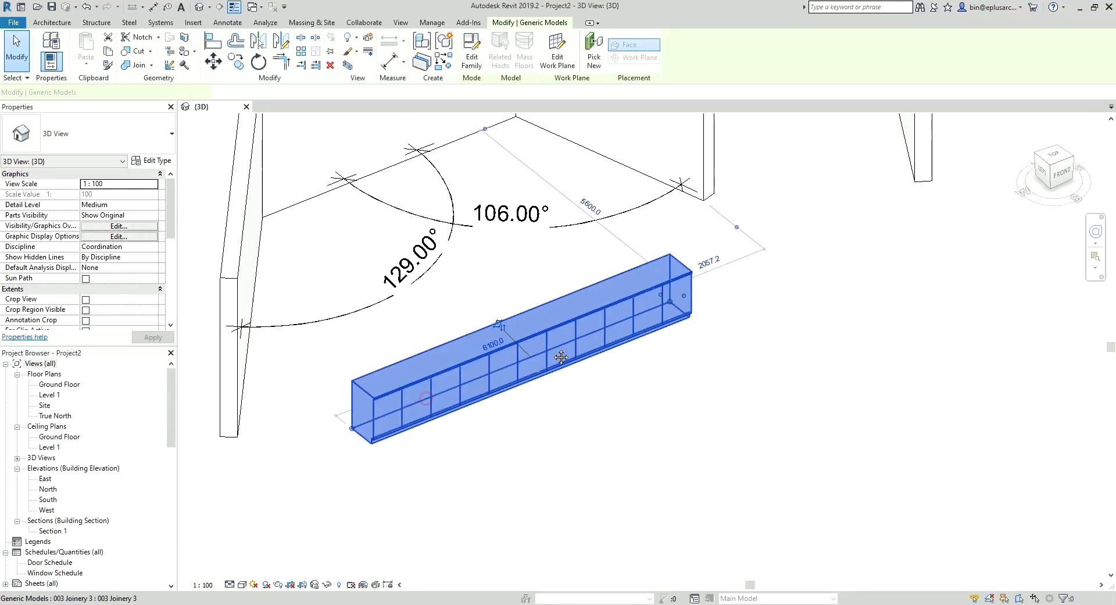
scroll(508, 366, up, 2)
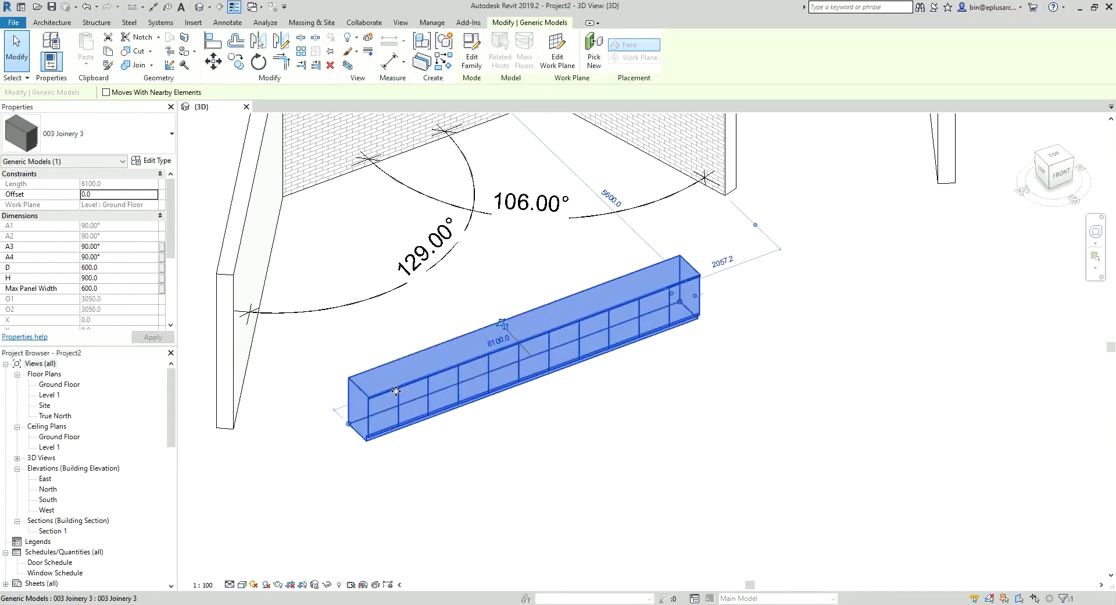
middle_drag(371, 395, 385, 370)
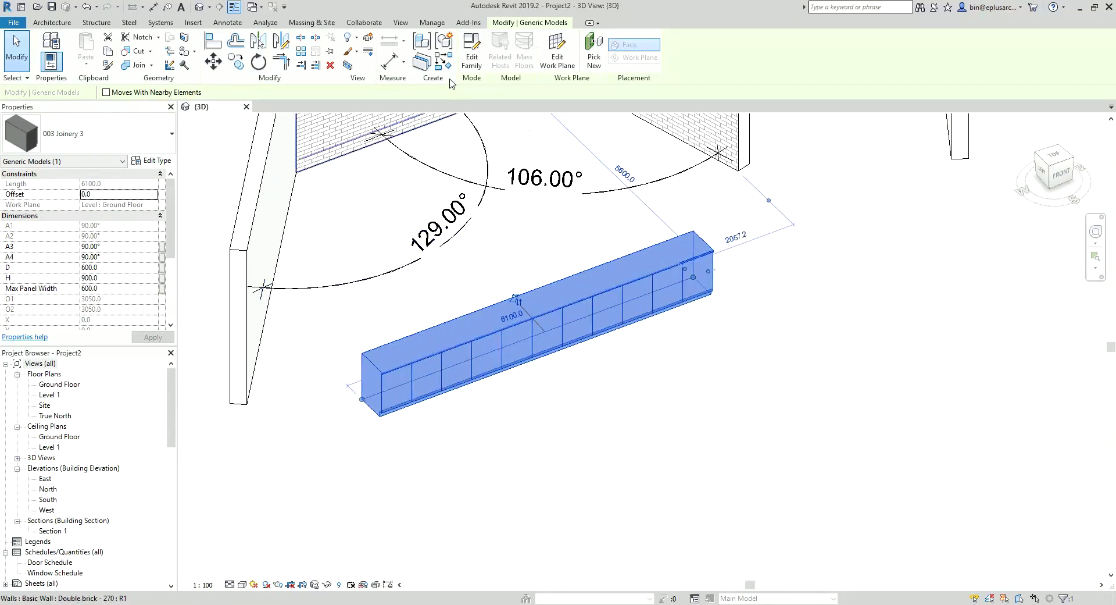
- Create a similar 003 Joinery 3 cabinet along the back wall, 4864.4 long
click(444, 61)
click(295, 171)
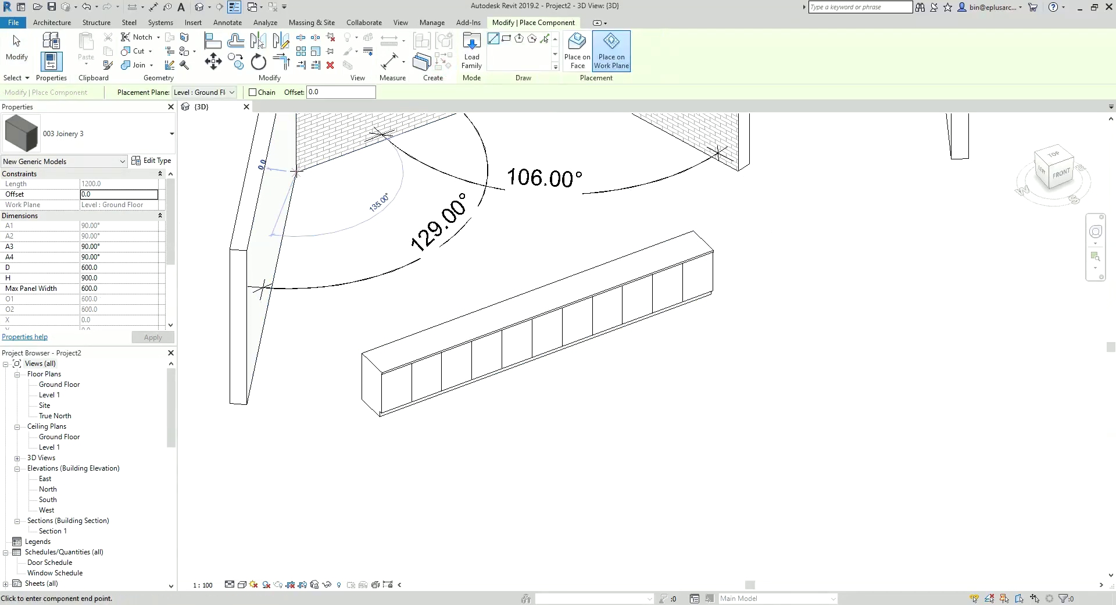
middle_drag(439, 299, 464, 332)
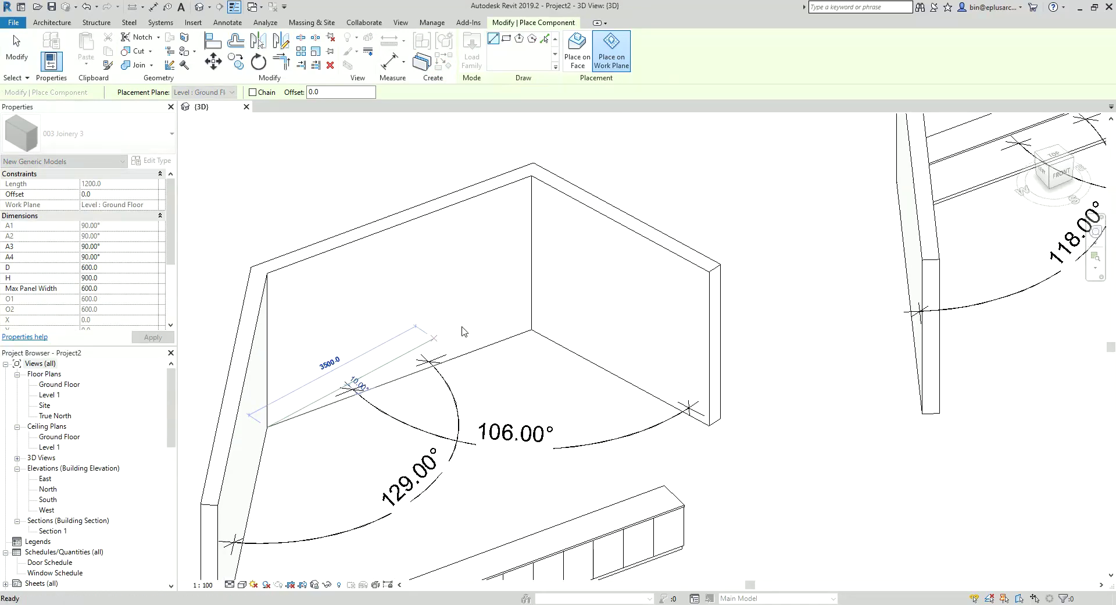
click(527, 324)
scroll(511, 314, down, 2)
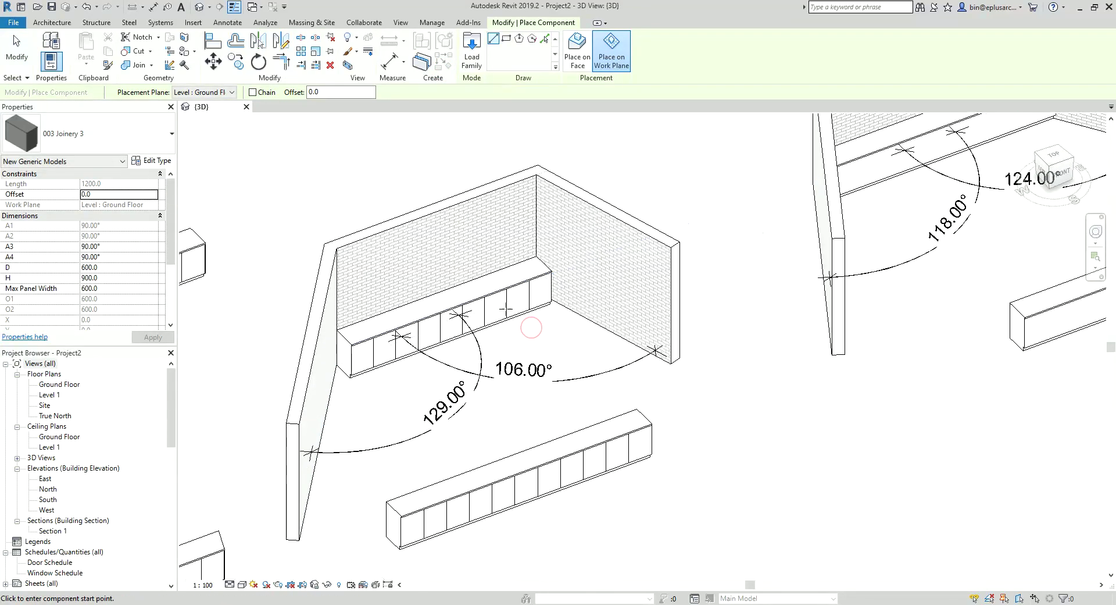
key(Escape)
- Set the cabinet's end angles to A3 129° and A4 10°
click(112, 246)
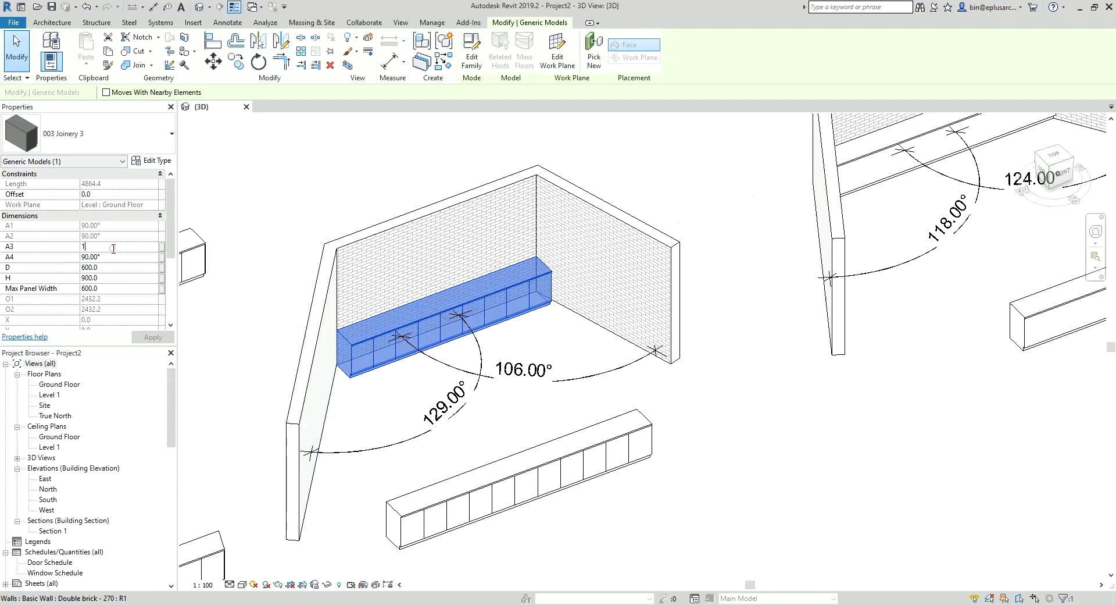
text(129)
click(113, 257)
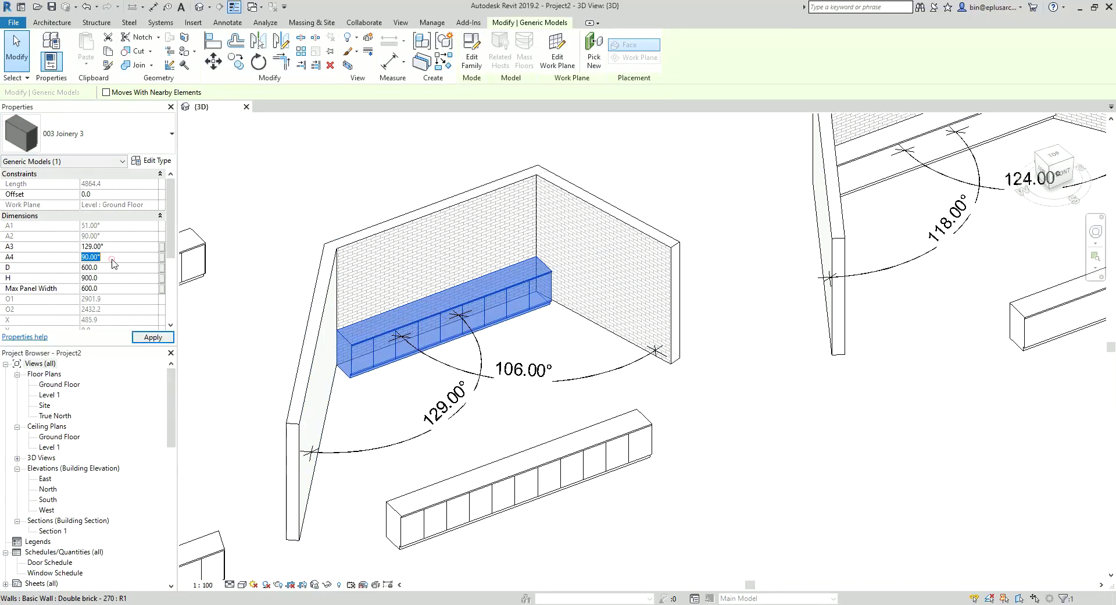
text(106)
click(543, 326)
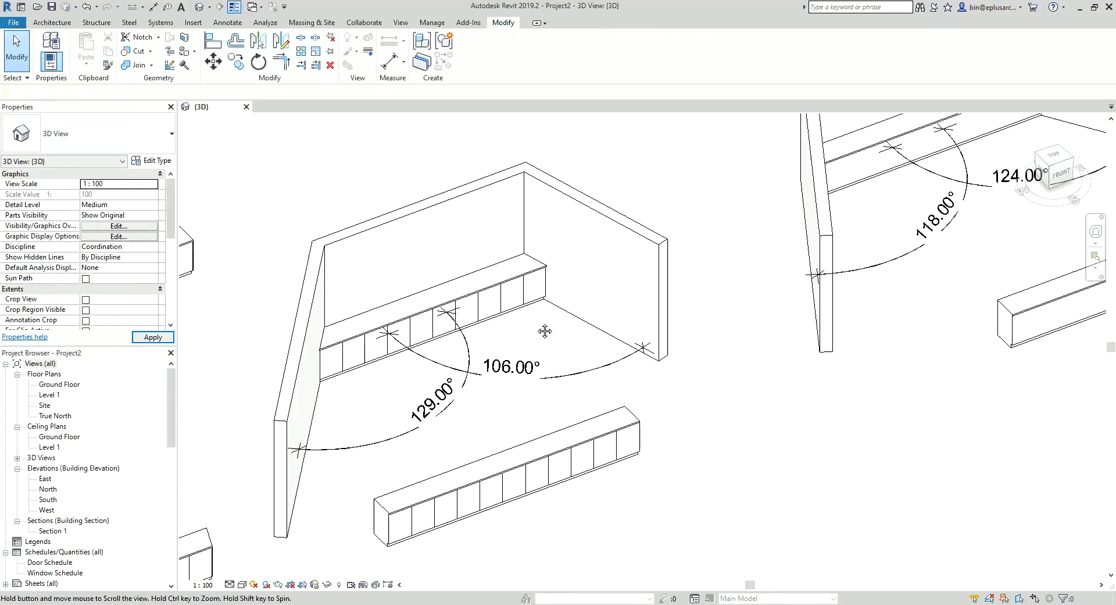
mouse_move(543, 326)
middle_down()
mouse_move(525, 336)
mouse_move(552, 357)
middle_up()
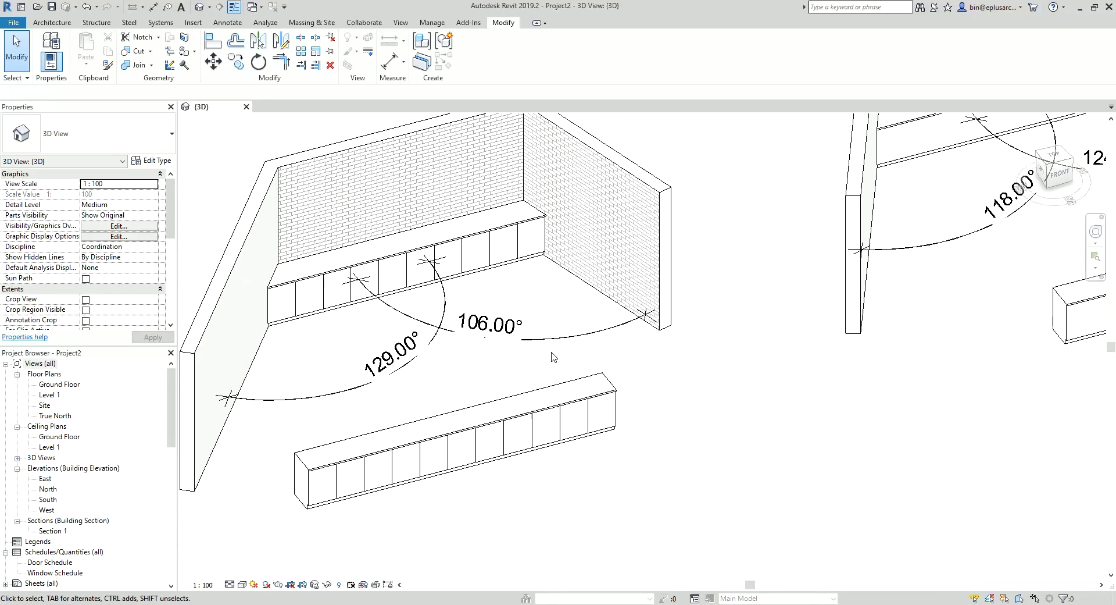
- Delete the back-wall cabinet and start a Create Similar (CS) copy of the Joinery 3 cabinet
click(552, 401)
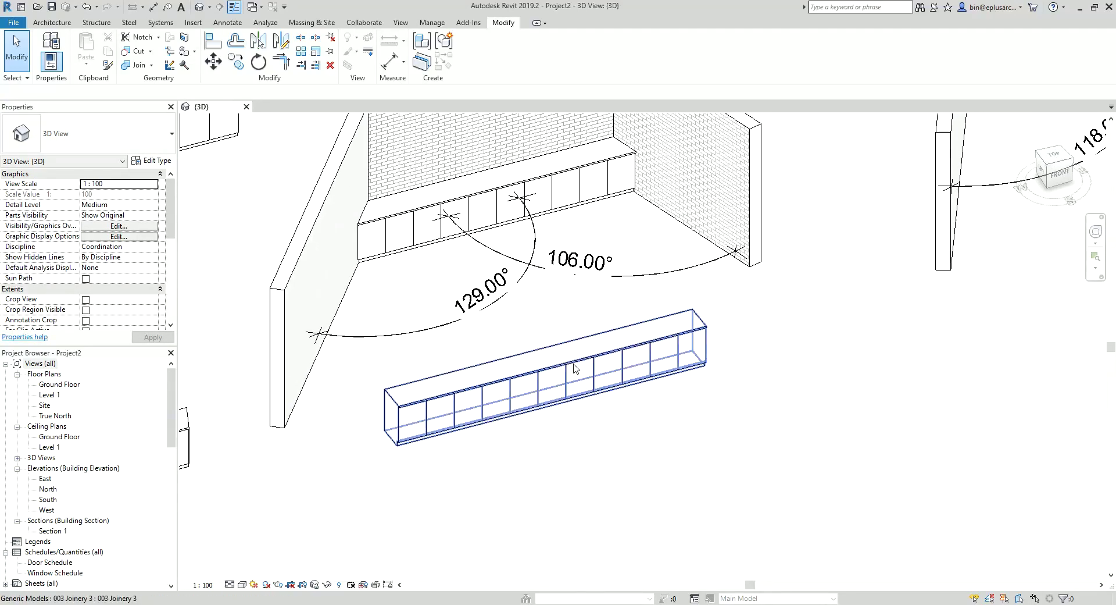
middle_drag(552, 401, 579, 286)
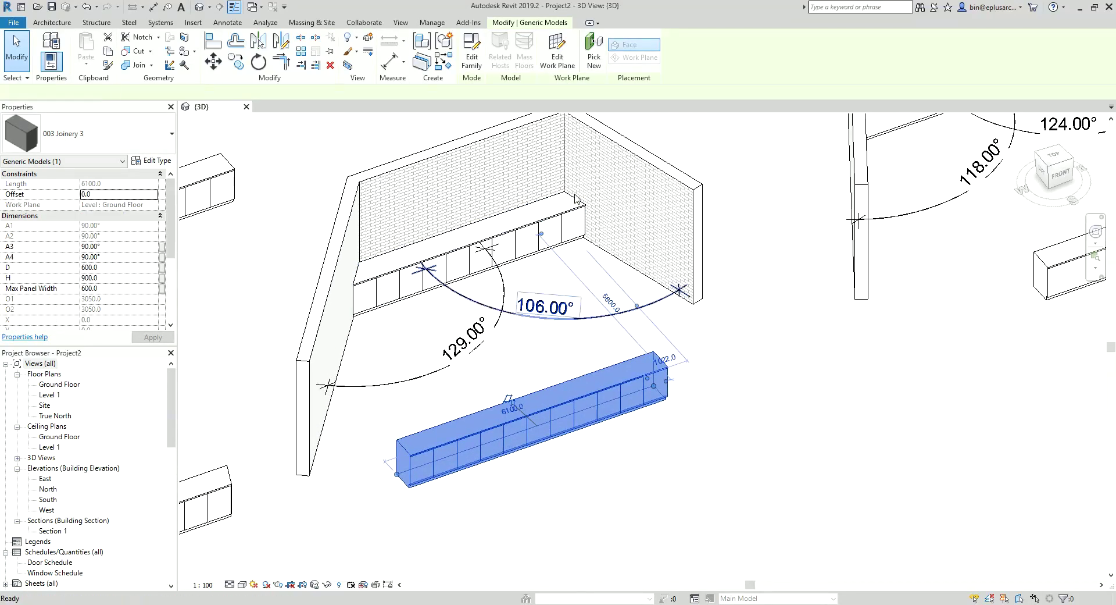
key(c)
key(s)
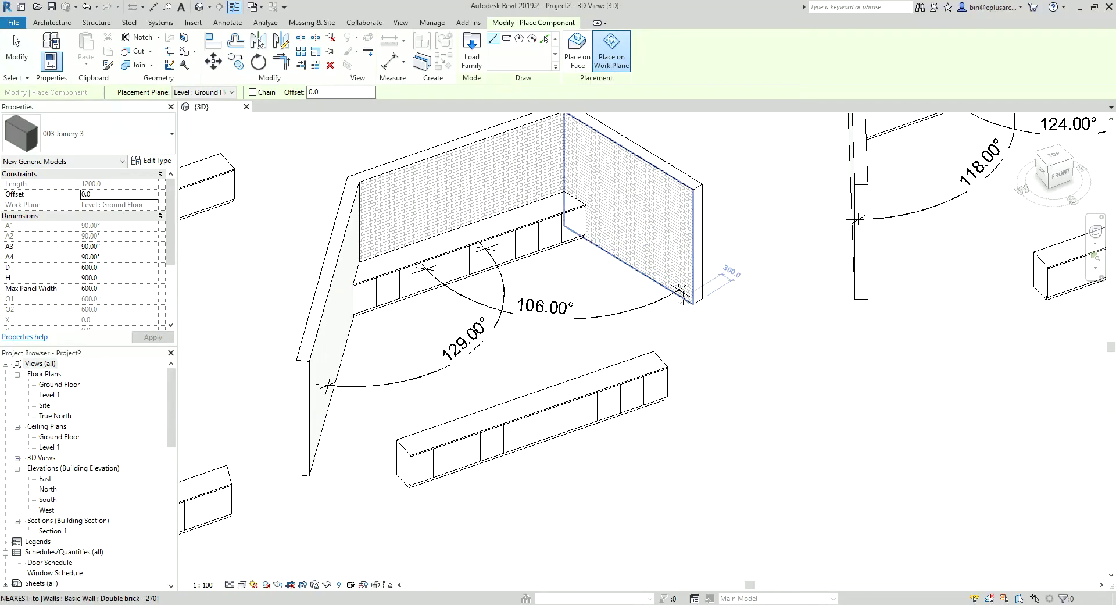
key(Escape)
key(Delete)
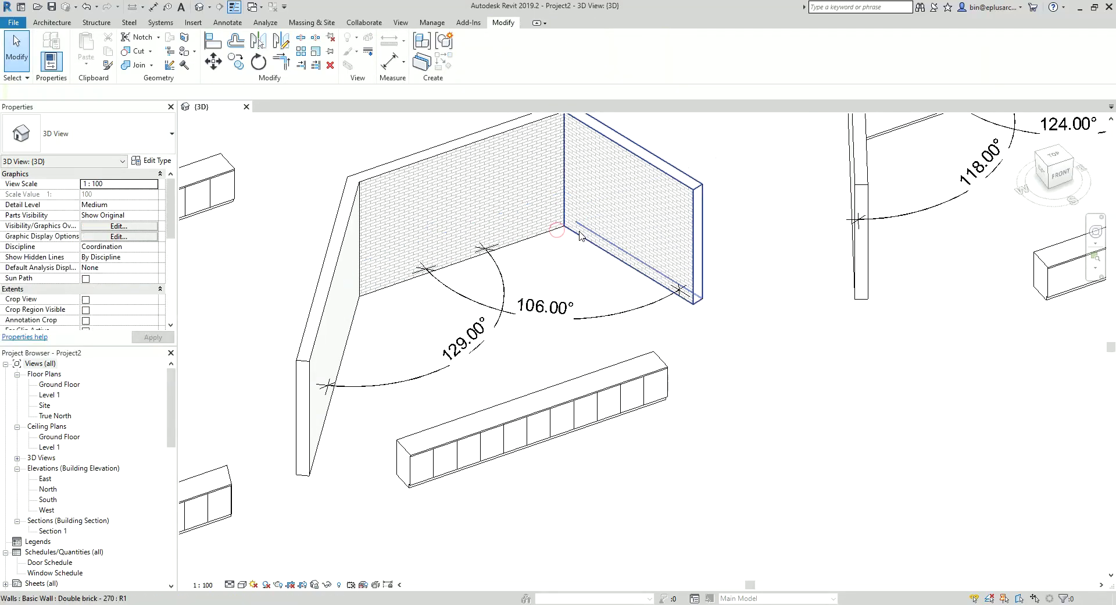
shift+middle_drag(597, 253, 659, 255)
click(532, 414)
key(c)
key(s)
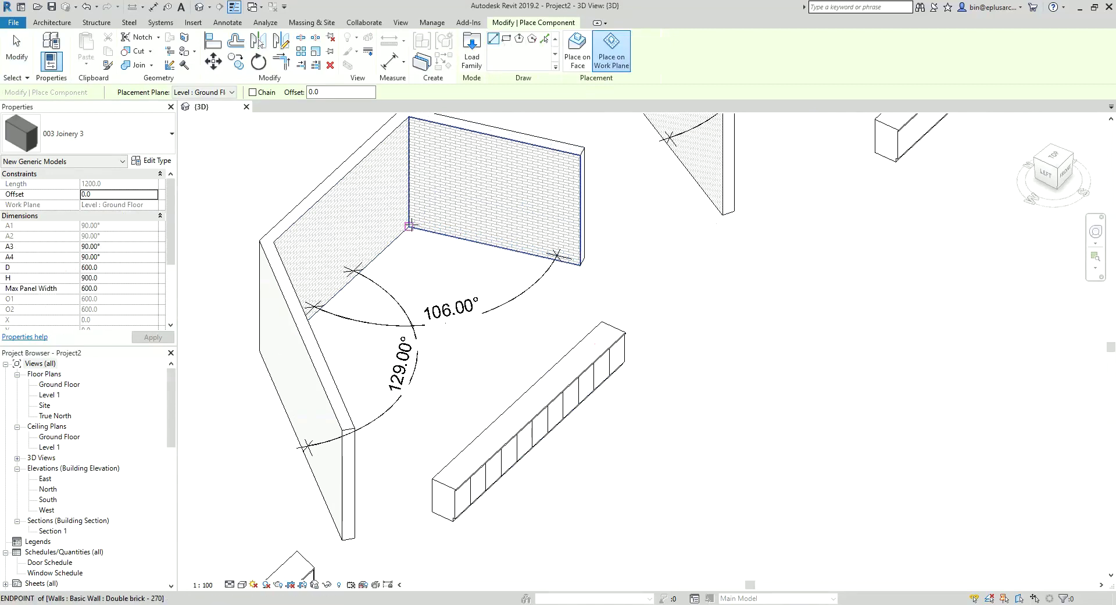
- Place the cabinet against the right brick wall and set its A3 end angle to 106°
click(512, 241)
key(Escape)
click(465, 239)
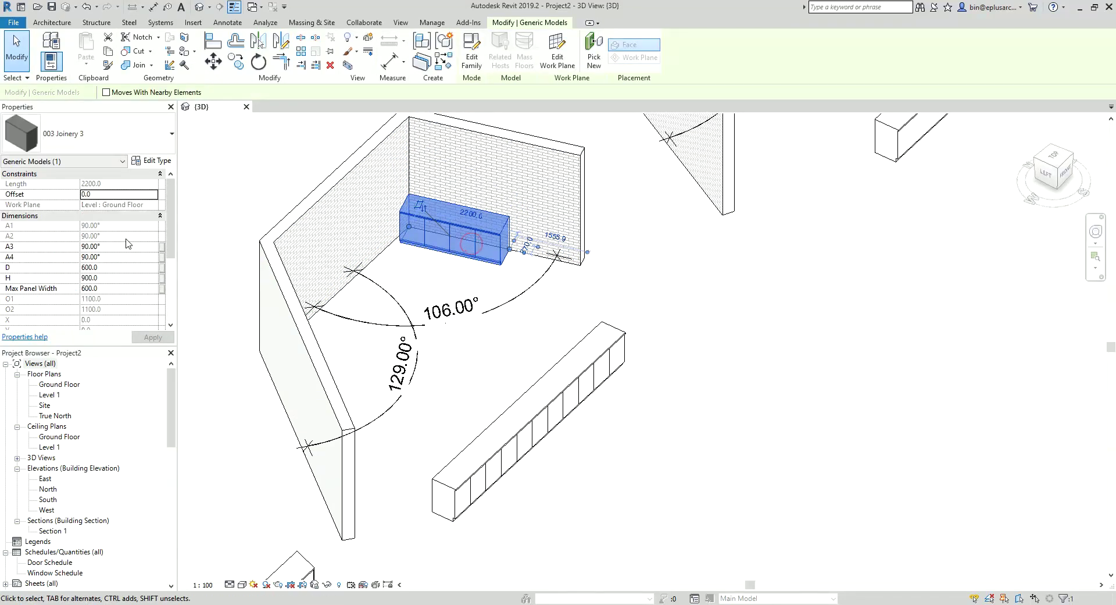
text(106)
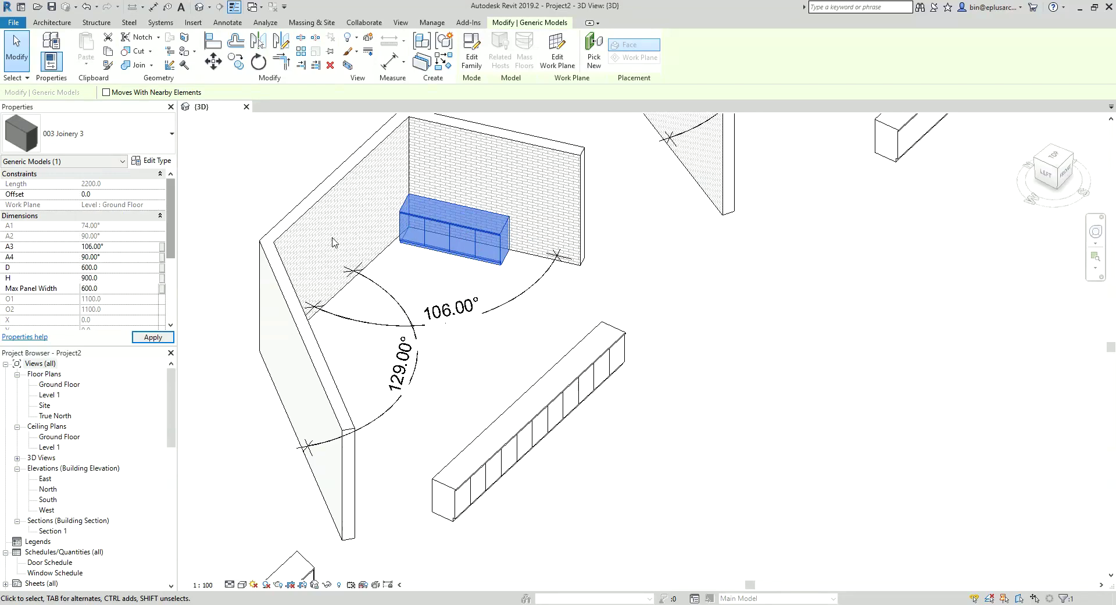
scroll(453, 250, up, 2)
key(Escape)
- Stretch the cabinet end along the brick wall to the corner
drag(453, 250, 617, 269)
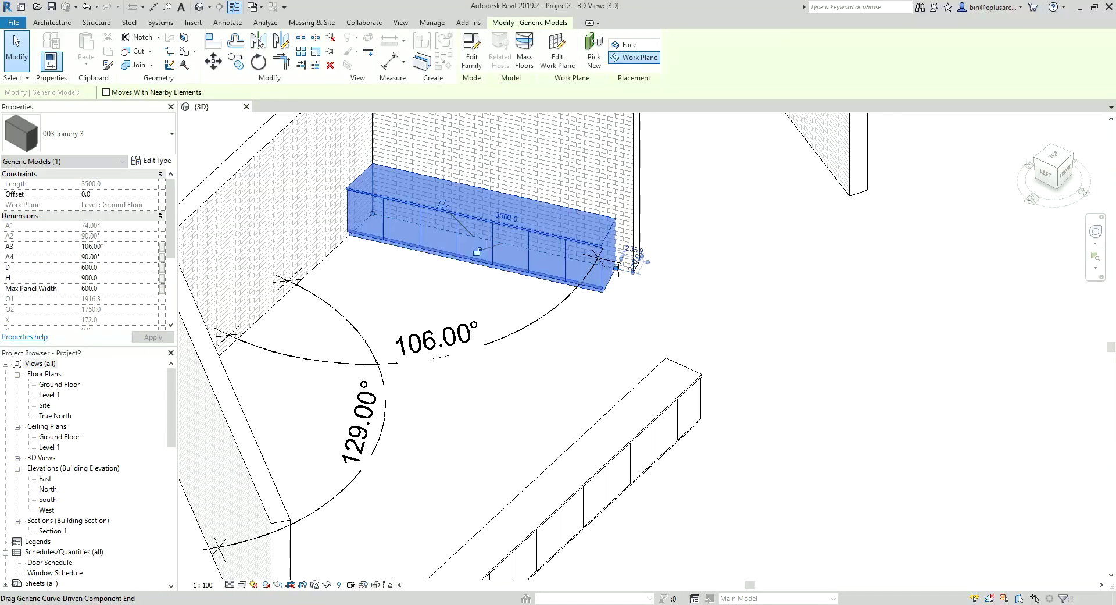
click(616, 269)
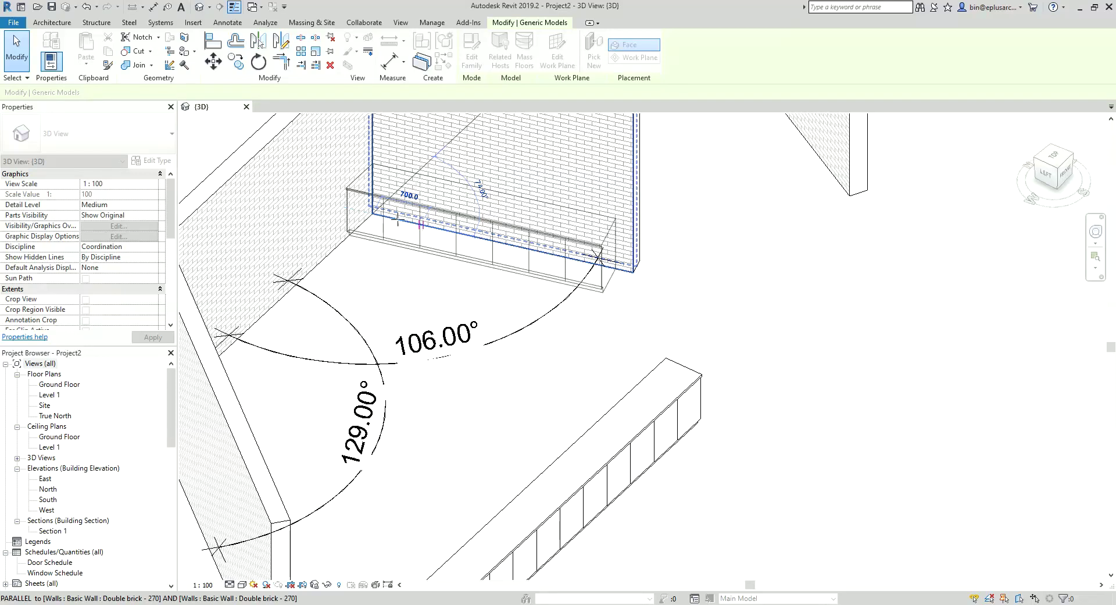
click(599, 258)
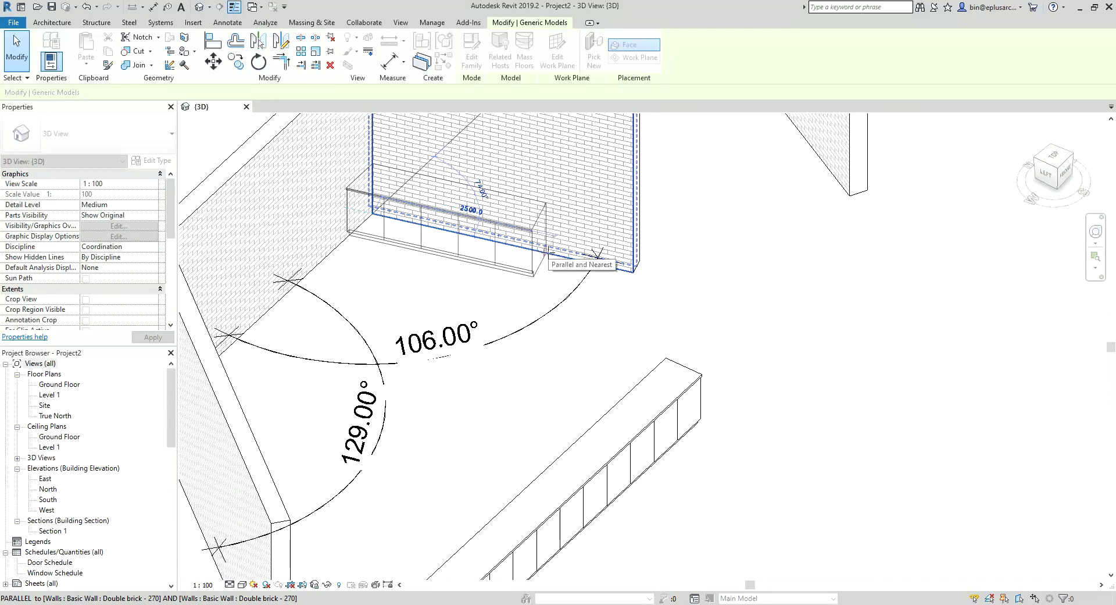
click(547, 249)
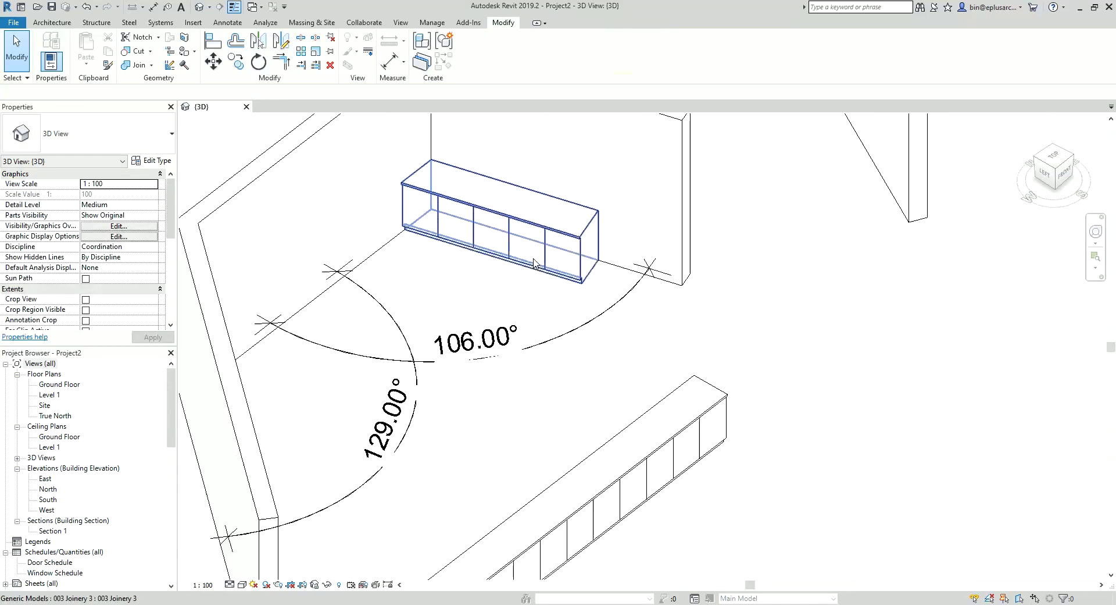
scroll(535, 263, down, 2)
scroll(539, 285, down, 3)
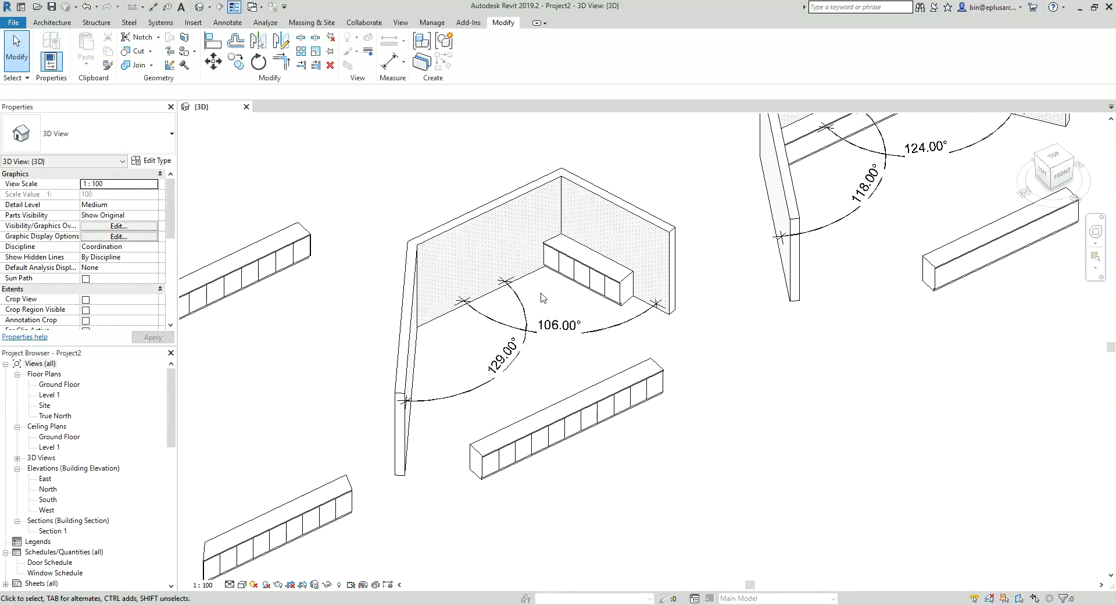